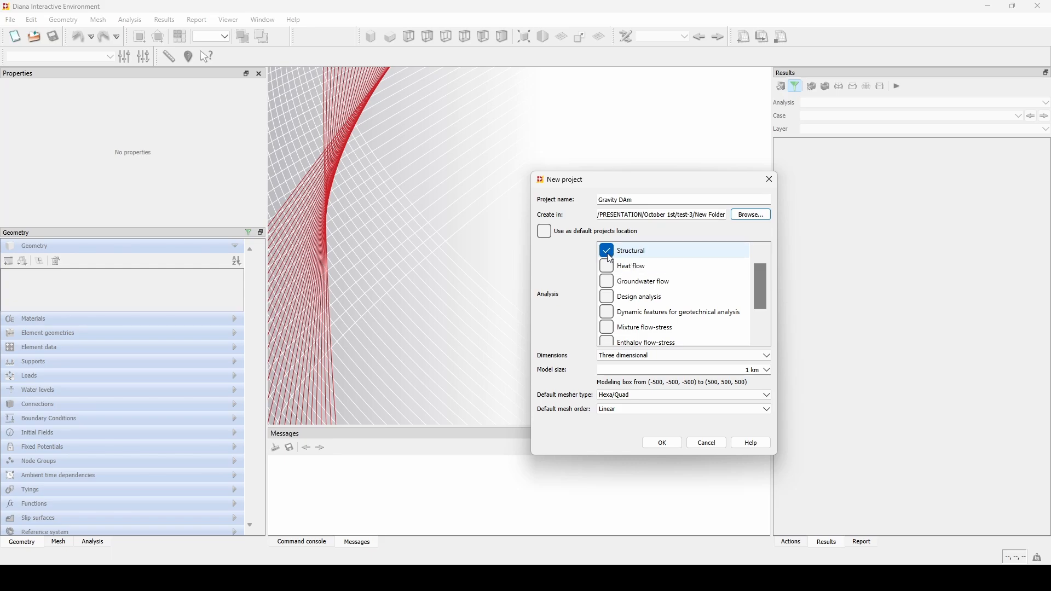
Add Fluid-structure interaction to the project's analysis types and create the Gravity DAm project
scroll(679, 290, "down", 2)
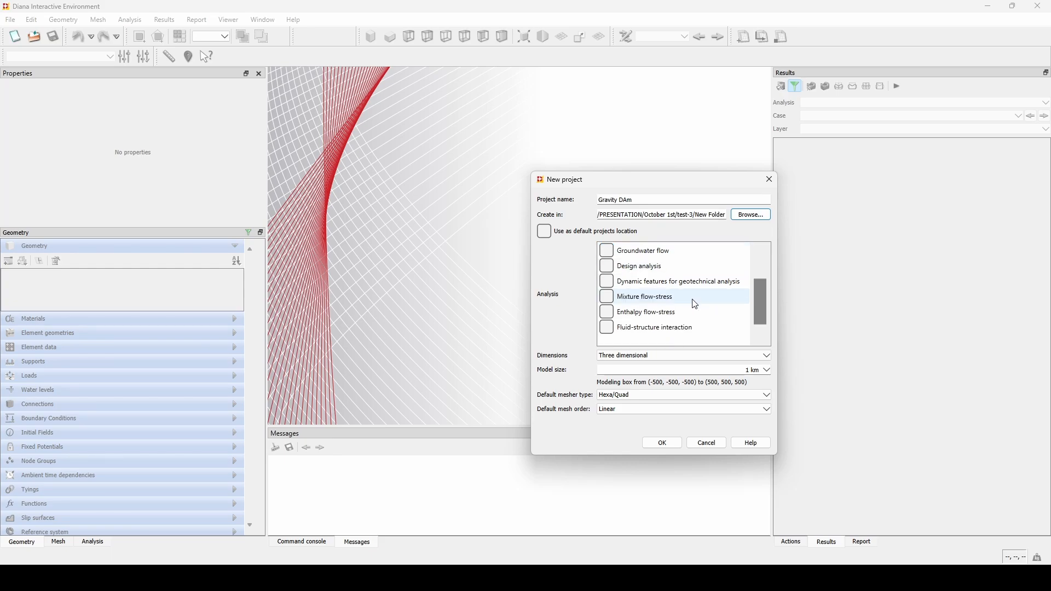
left_click(607, 328)
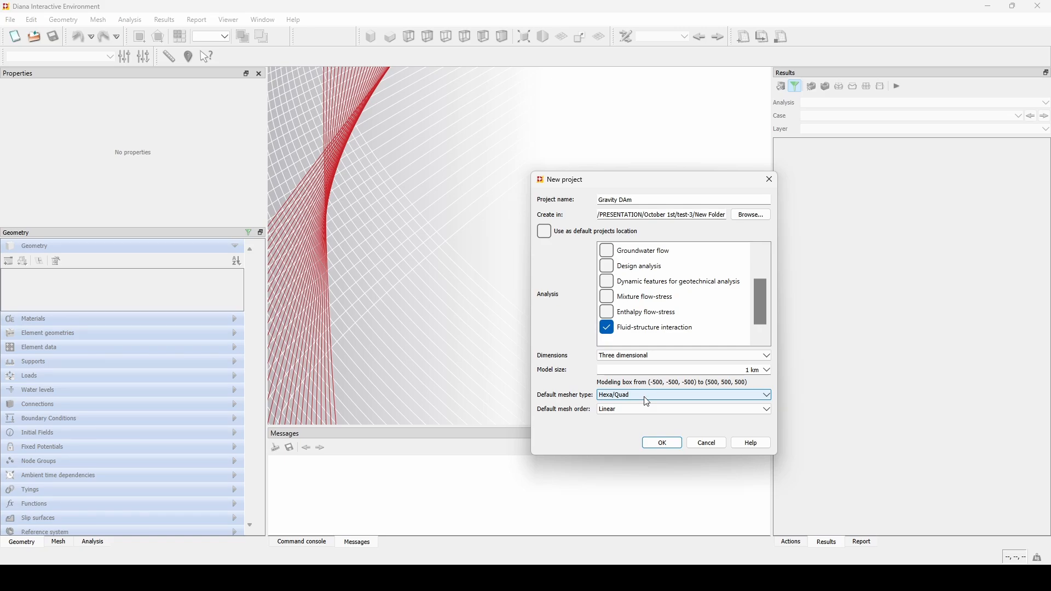
left_click(663, 445)
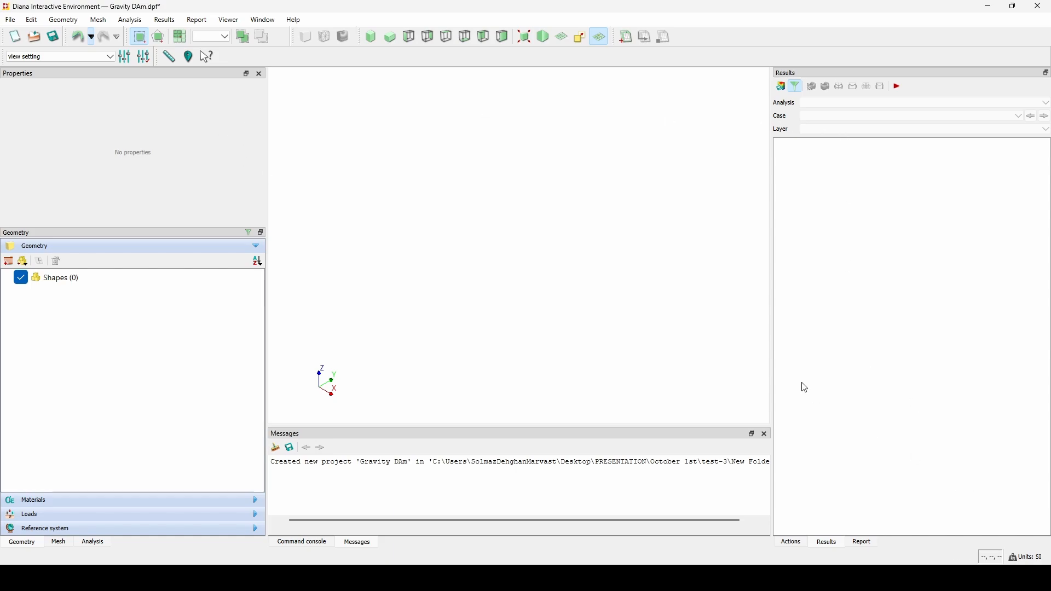
Check the project's unit settings and bring up the available geometry creation actions
left_click(1027, 557)
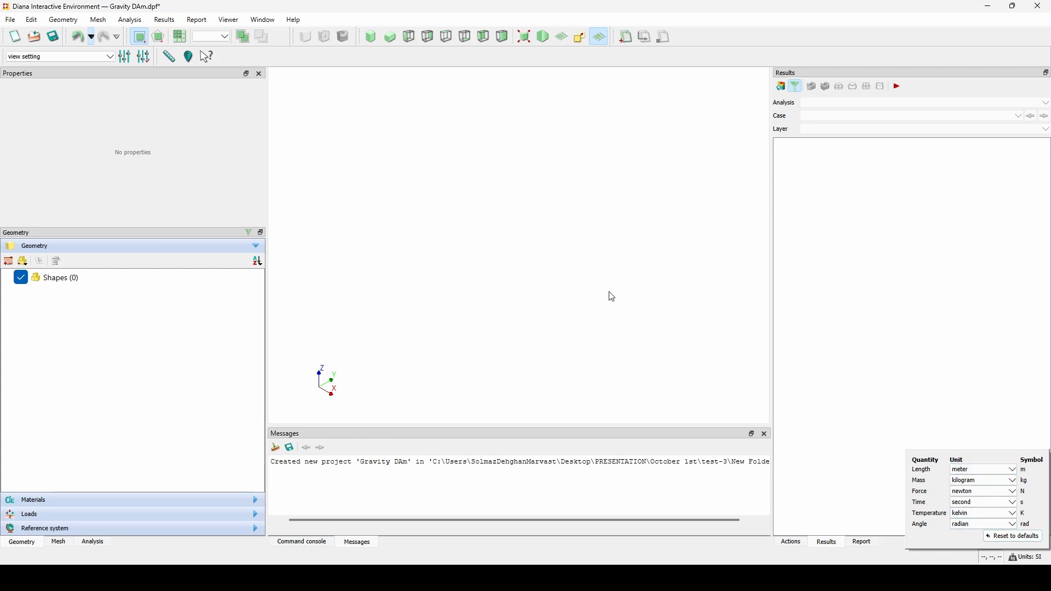
left_click(789, 543)
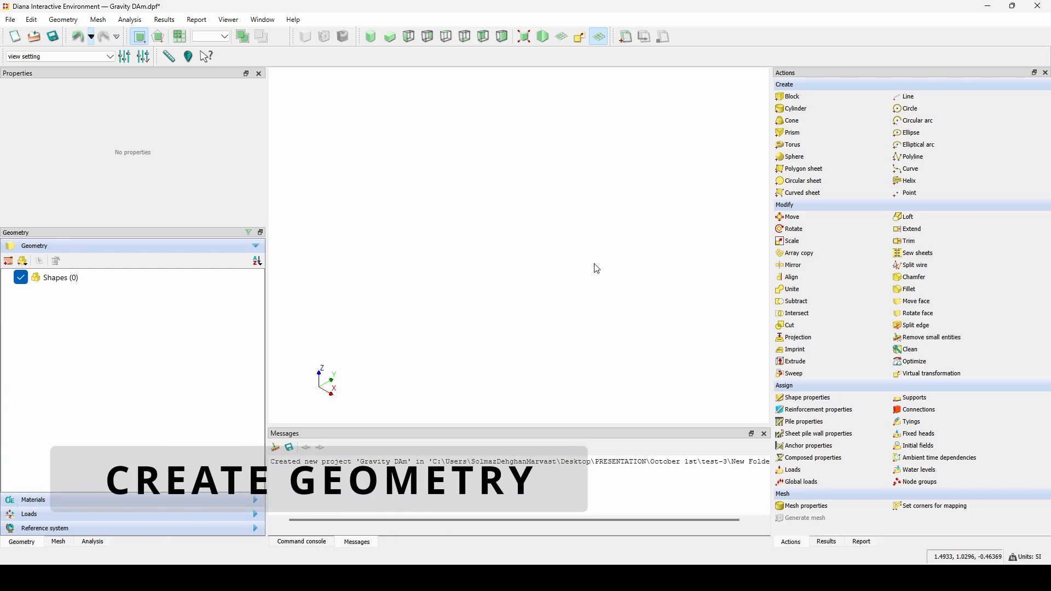
left_click(797, 95)
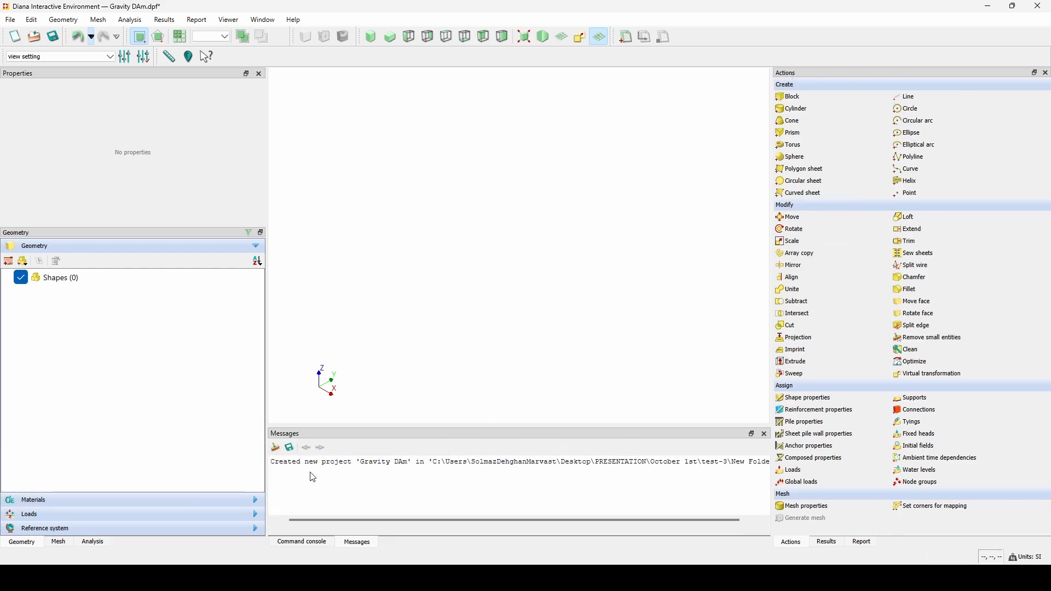
Run the copied geometry script in the command console to build the FND, Dam and Res shapes
left_click(316, 544)
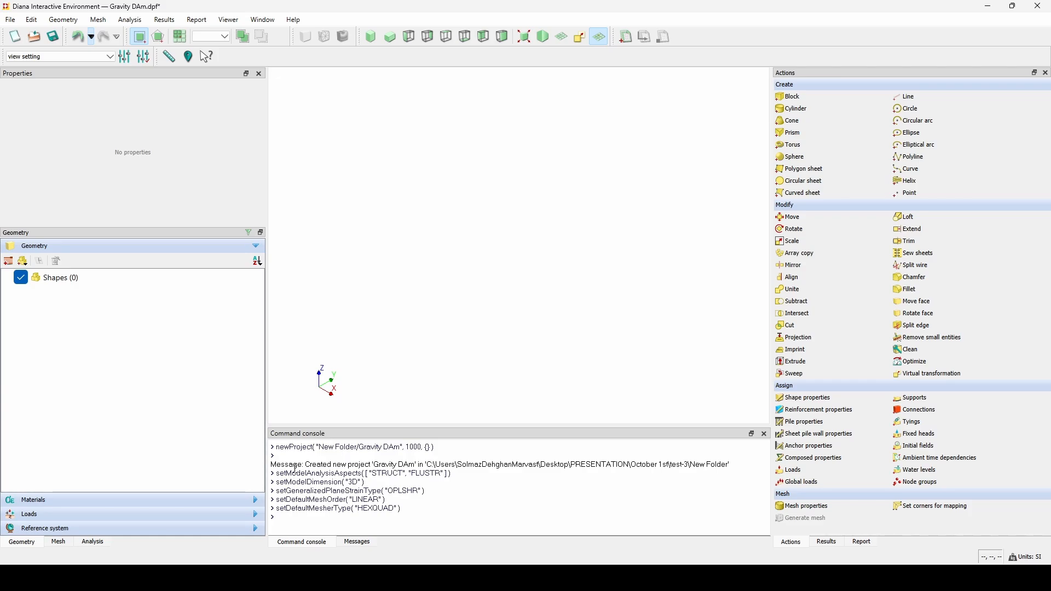
left_click(10, 19)
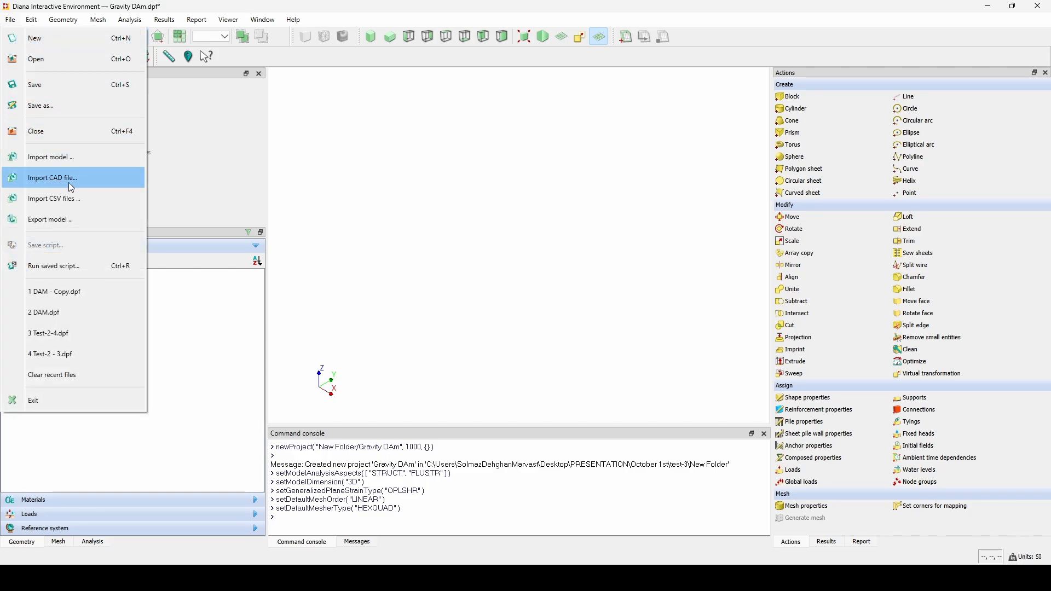
left_click(430, 174)
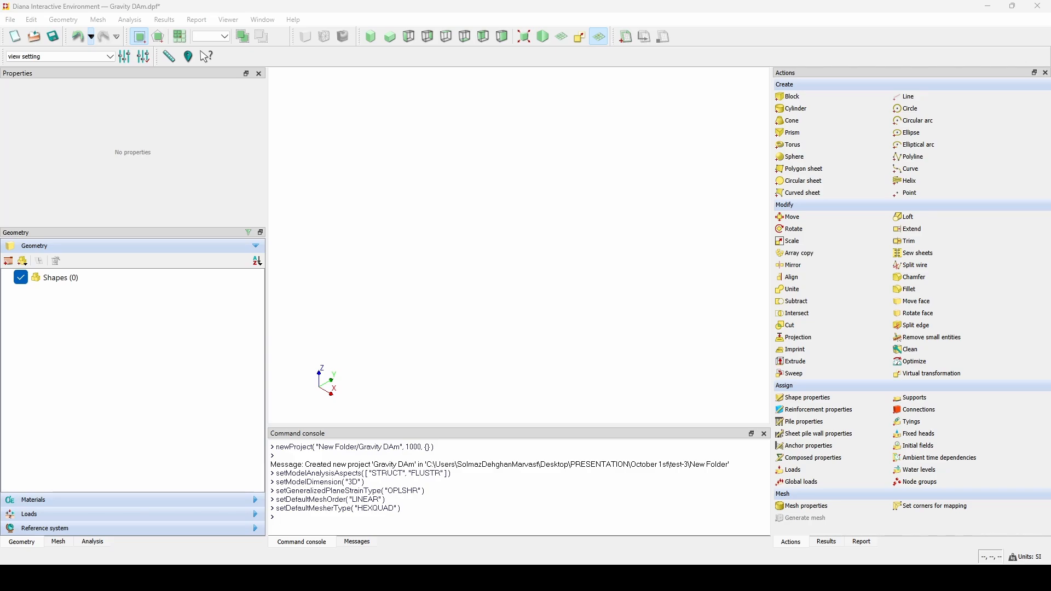
left_click(300, 523)
key("ctrl+v")
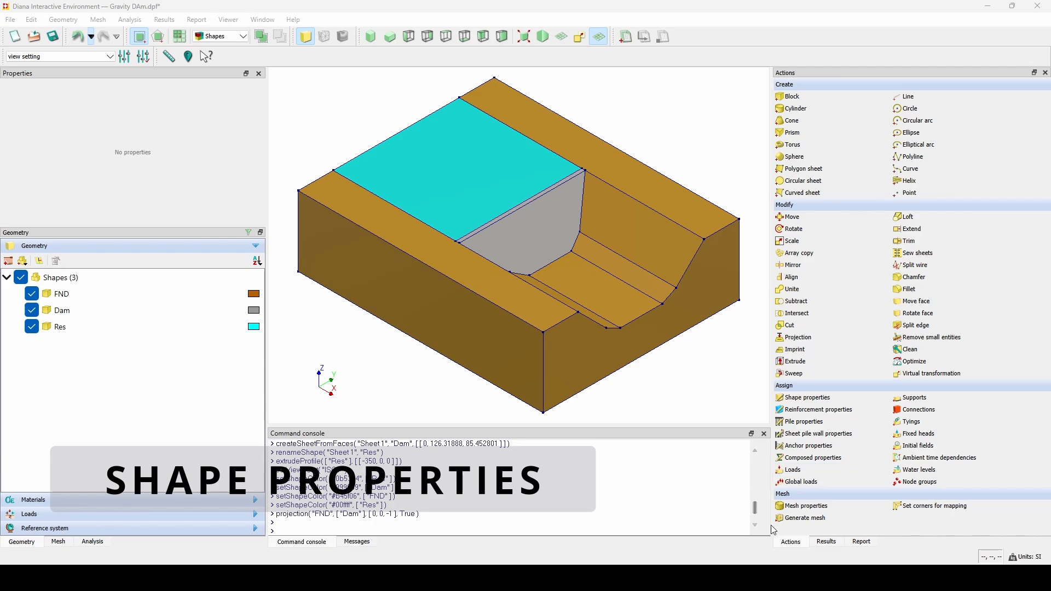
Start assigning shape properties to the foundation shape FND, with Structural Solids as its element class
left_click(818, 402)
left_click(814, 398)
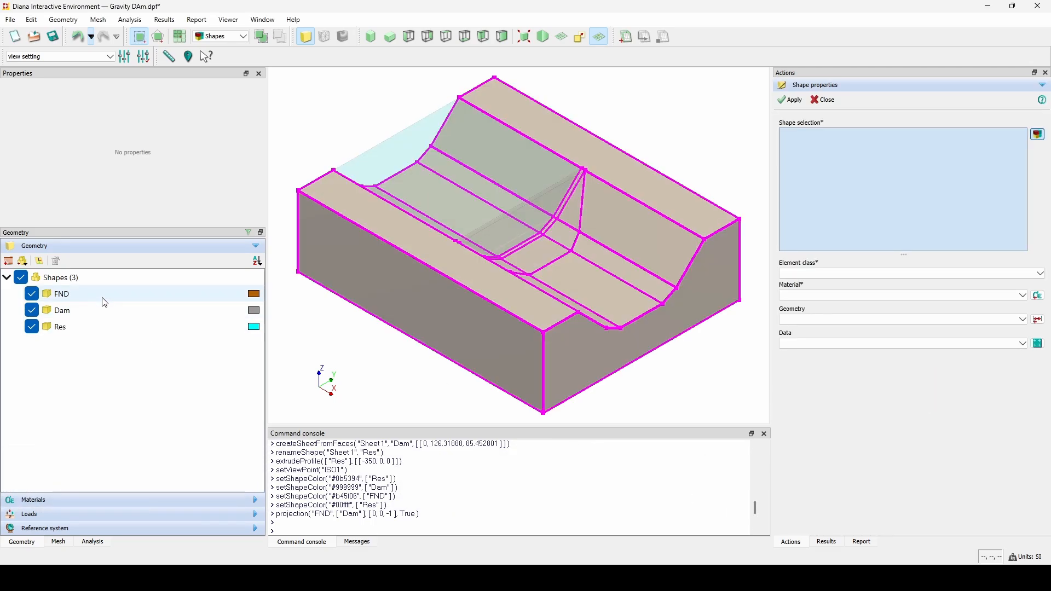
left_click(105, 302)
left_click(834, 274)
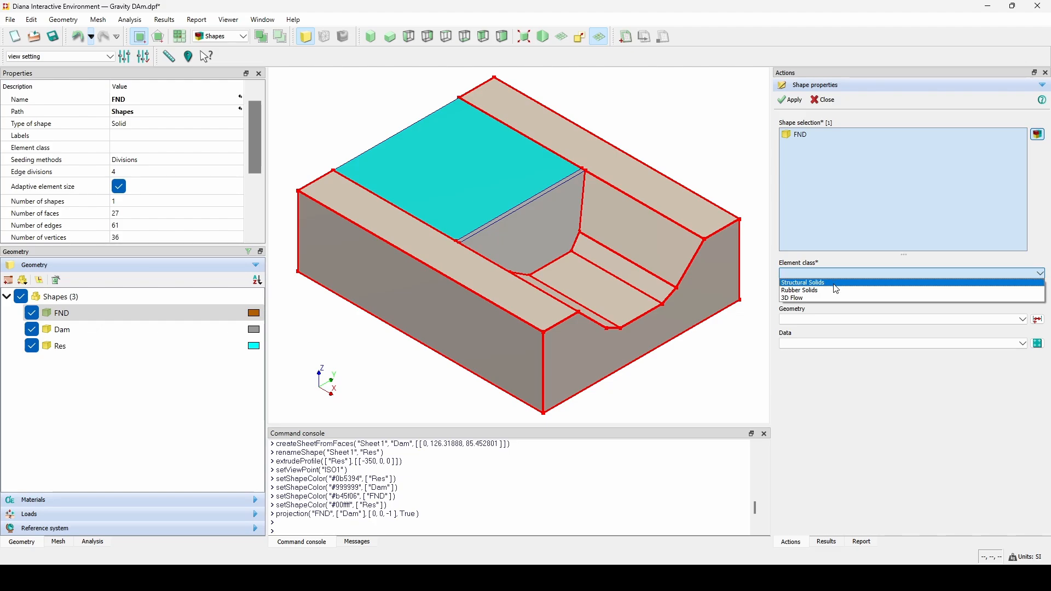
left_click(833, 284)
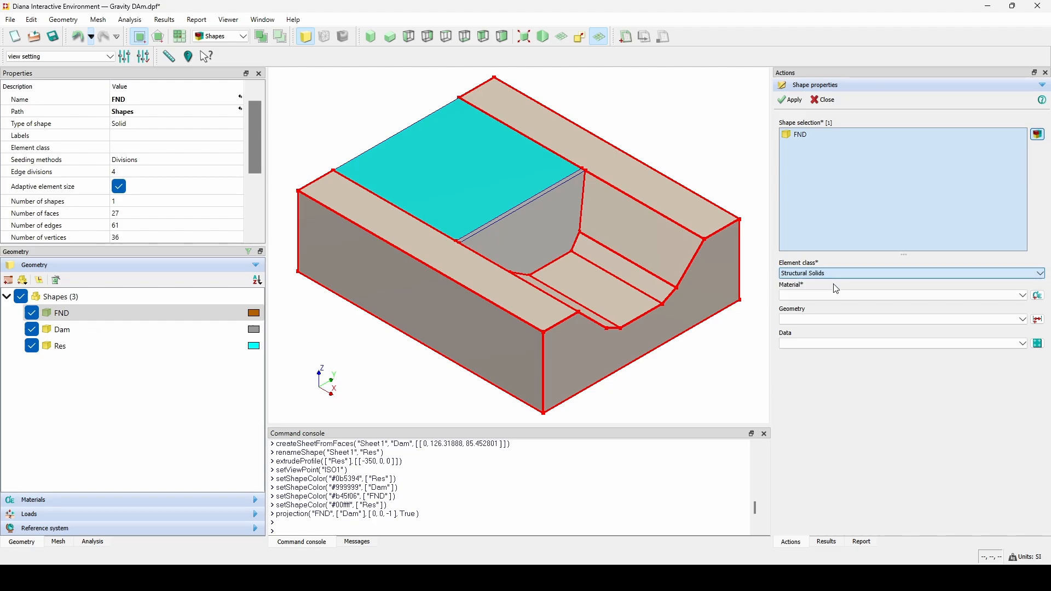
Add a material named Rock, class Soil and rock, with the Linear elastic isotropic model and no initial stress or shear/pressure capacity aspects
left_click(1039, 297)
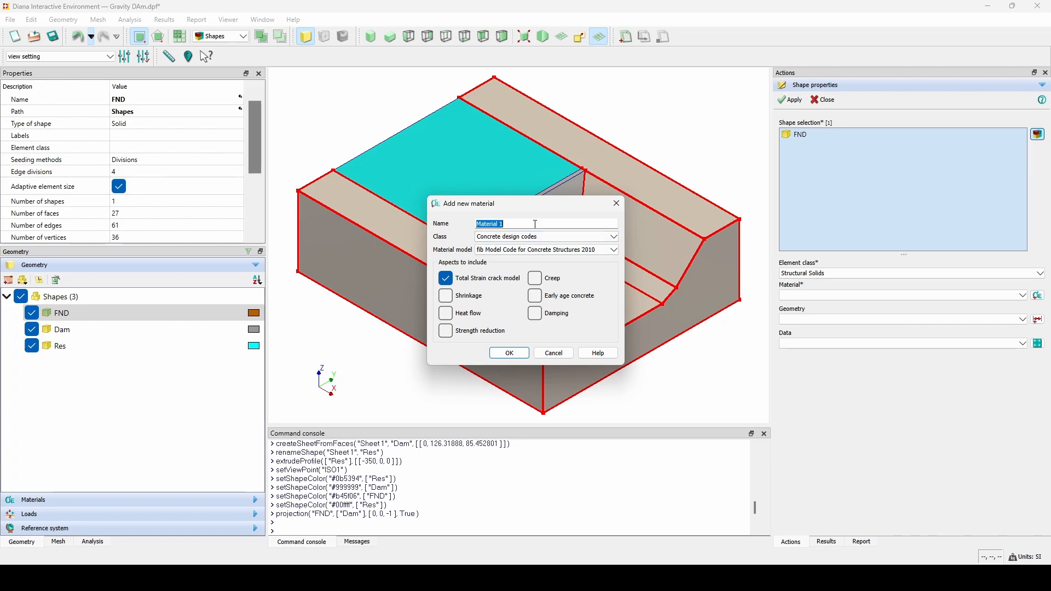
type("Rock")
left_click(549, 242)
left_click(537, 262)
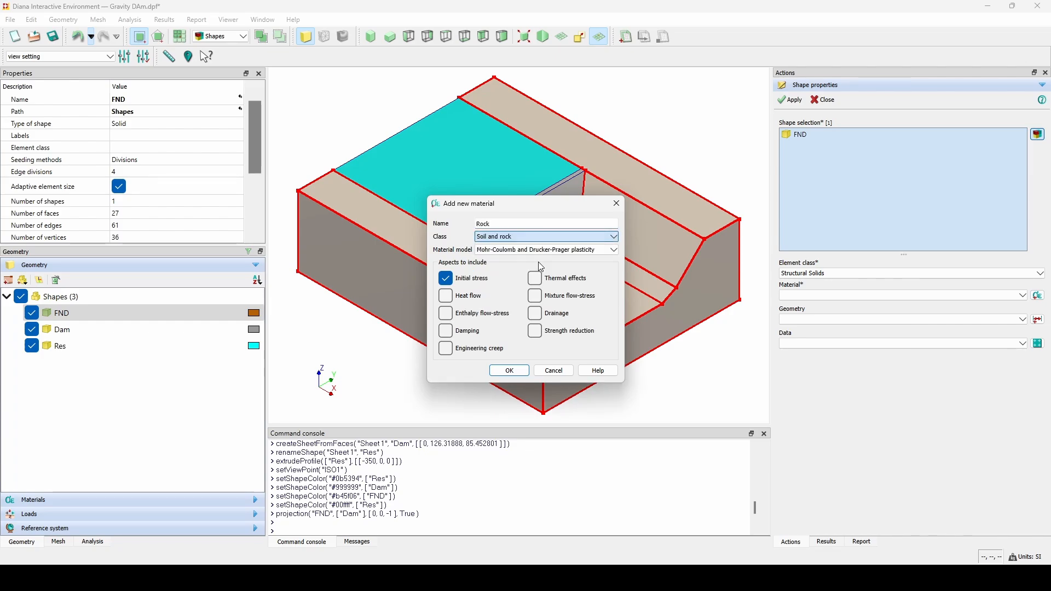
left_click(535, 250)
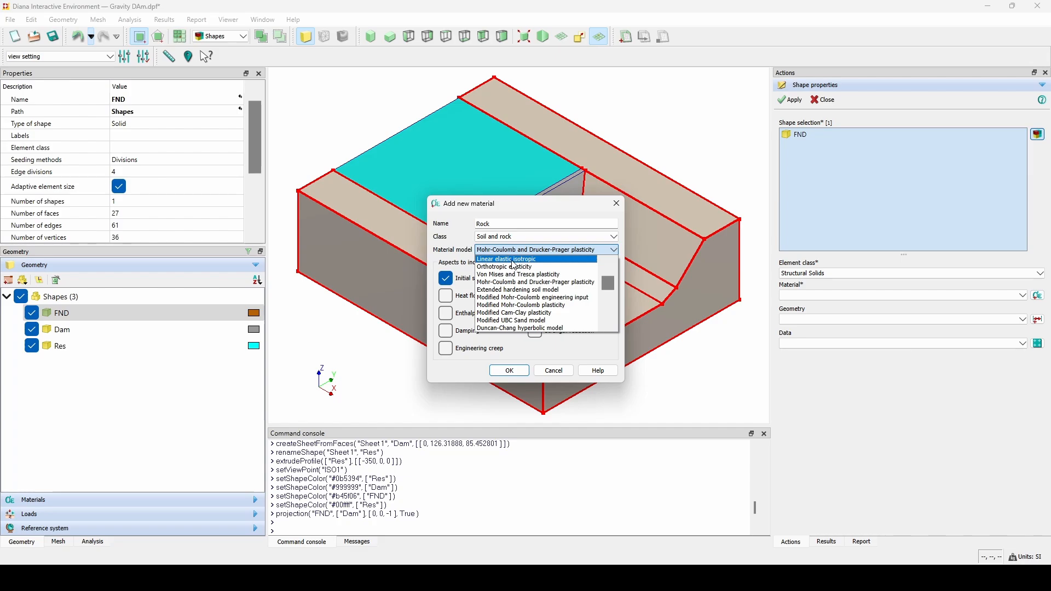
left_click(513, 260)
left_click(447, 279)
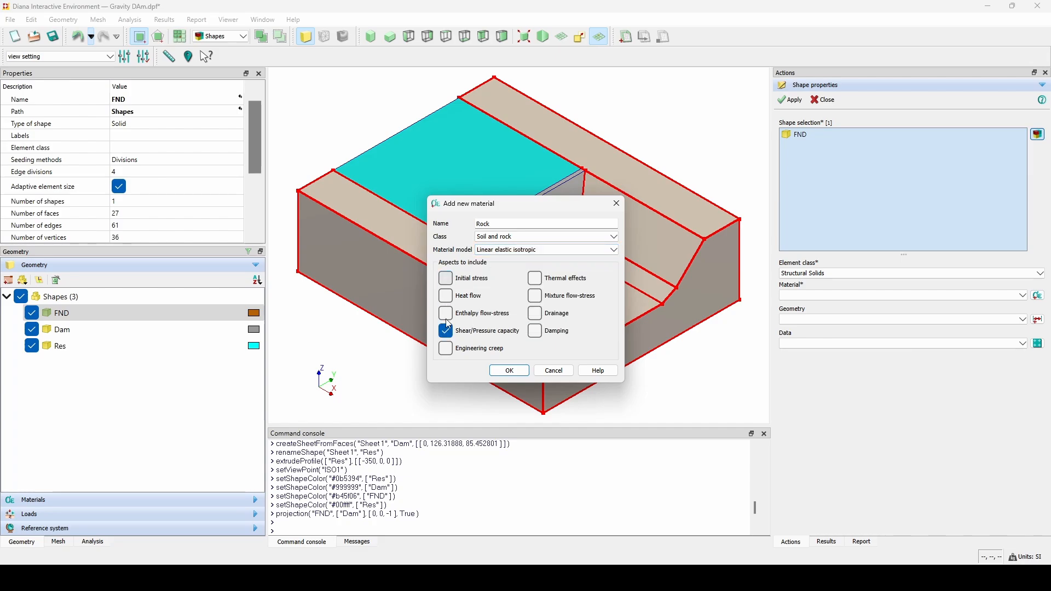
left_click(446, 331)
left_click(508, 372)
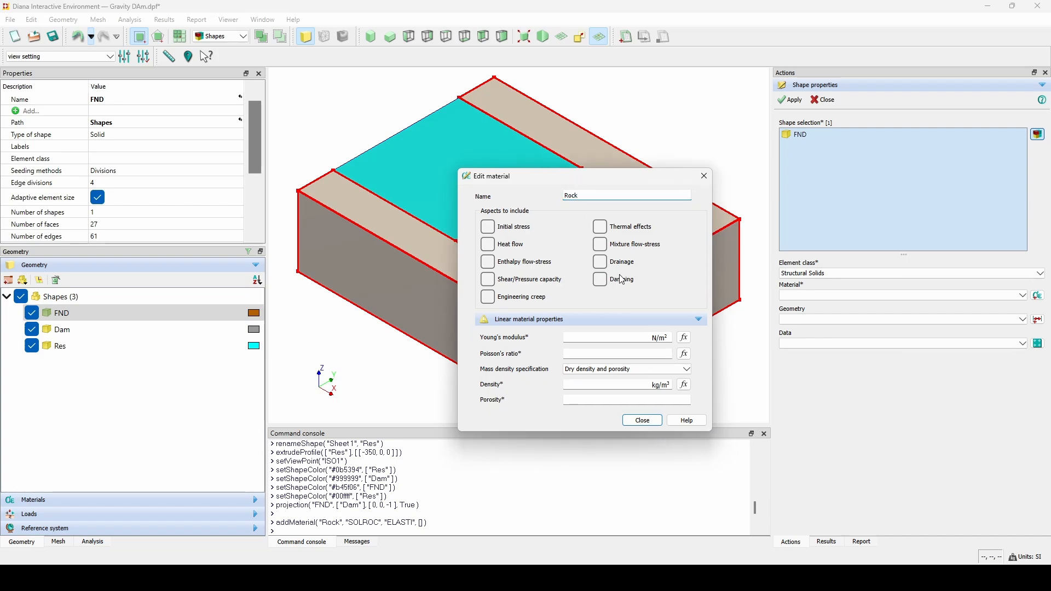
Give Rock a Young's modulus of 8e9 N/m², Poisson's ratio 0.2 and saturated density 0 kg/m³, and assign it to FND
left_click(625, 339)
type("8e9")
key("Tab")
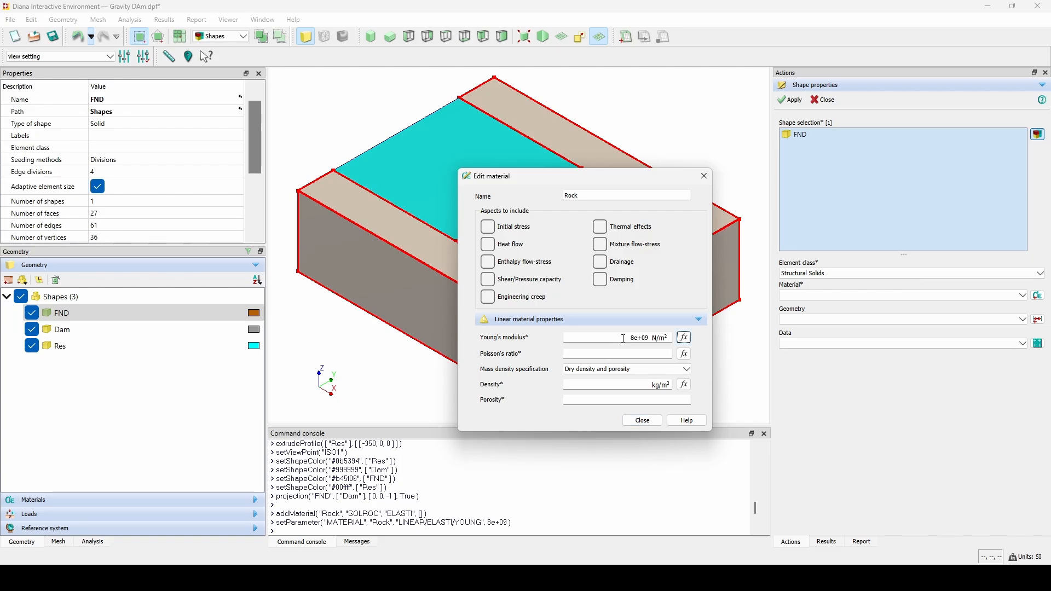
type("0.2")
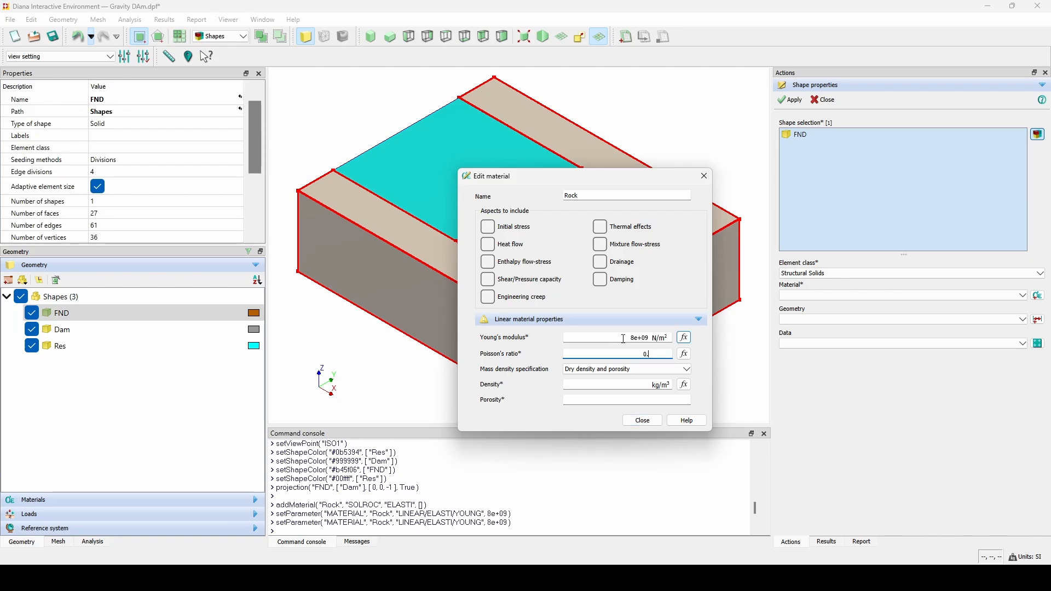
left_click(619, 377)
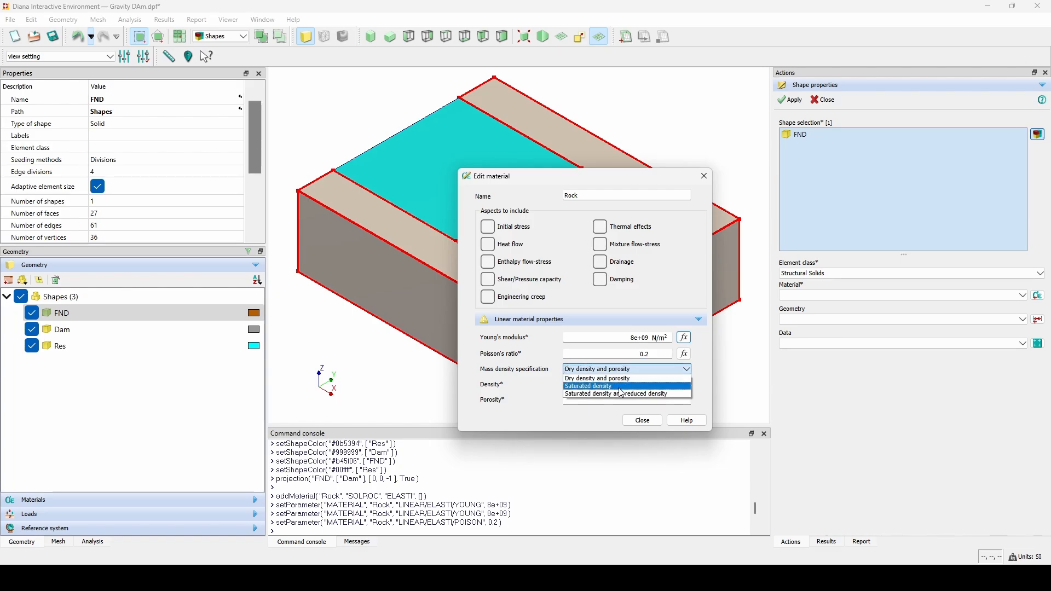
left_click(620, 387)
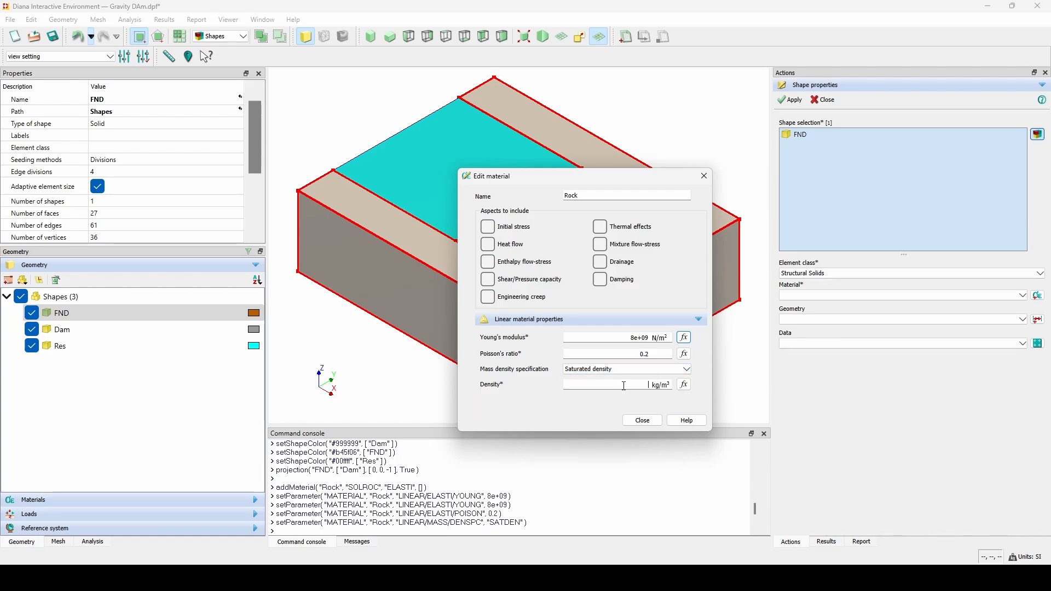
left_click(625, 386)
left_click(640, 422)
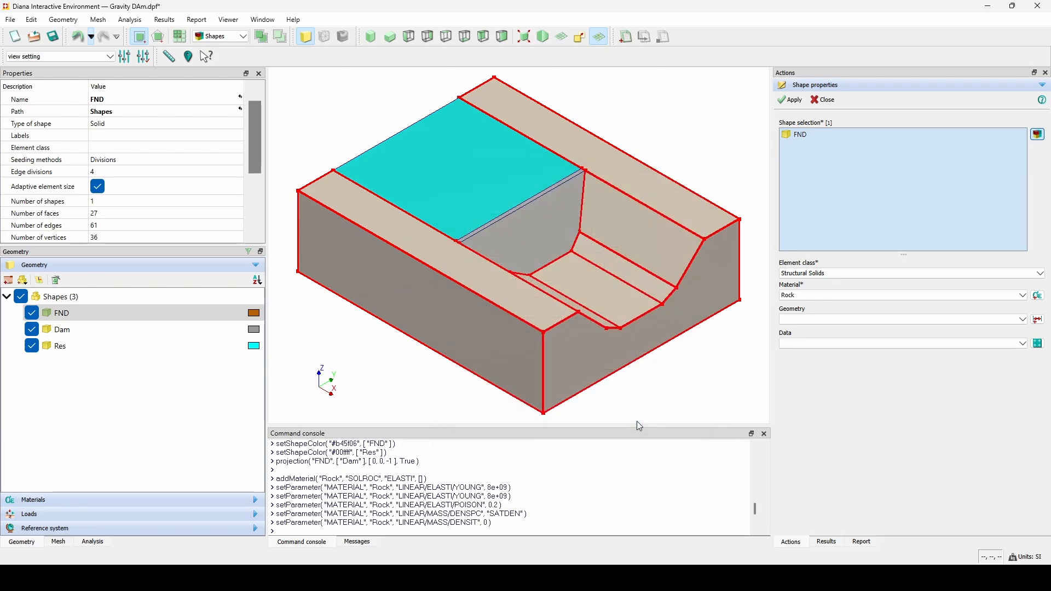
left_click(794, 102)
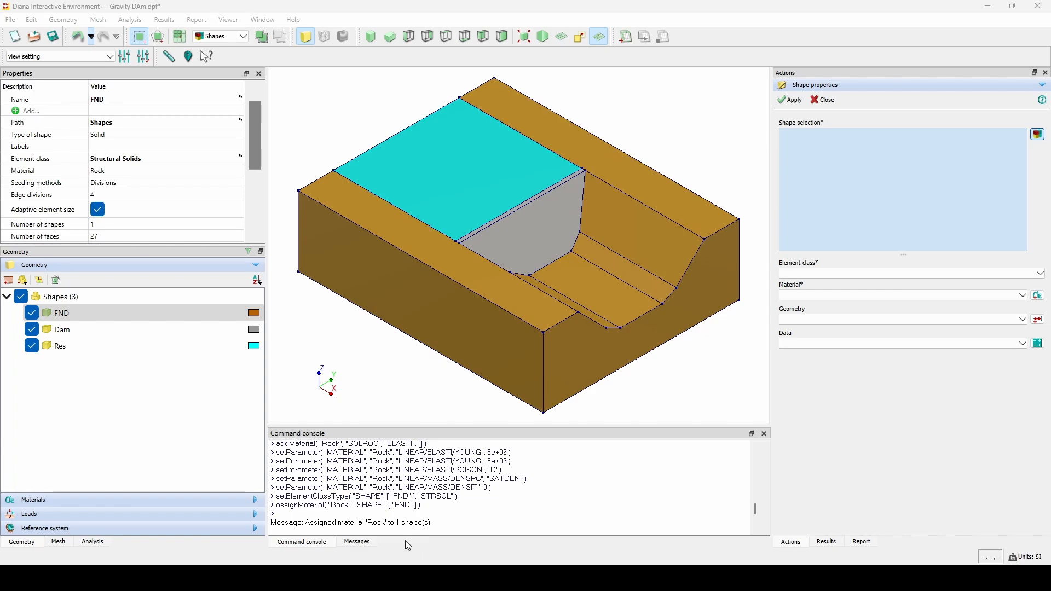
Run the copied commands that define the Conc and Fluid materials in the console, and inspect both materials' properties
left_click(313, 518)
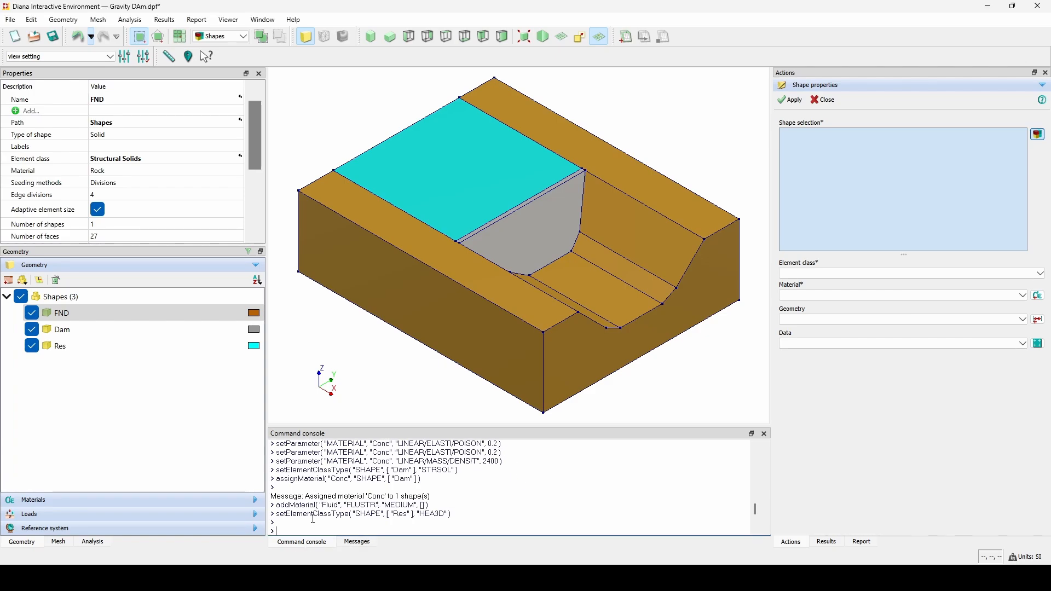
left_click(84, 500)
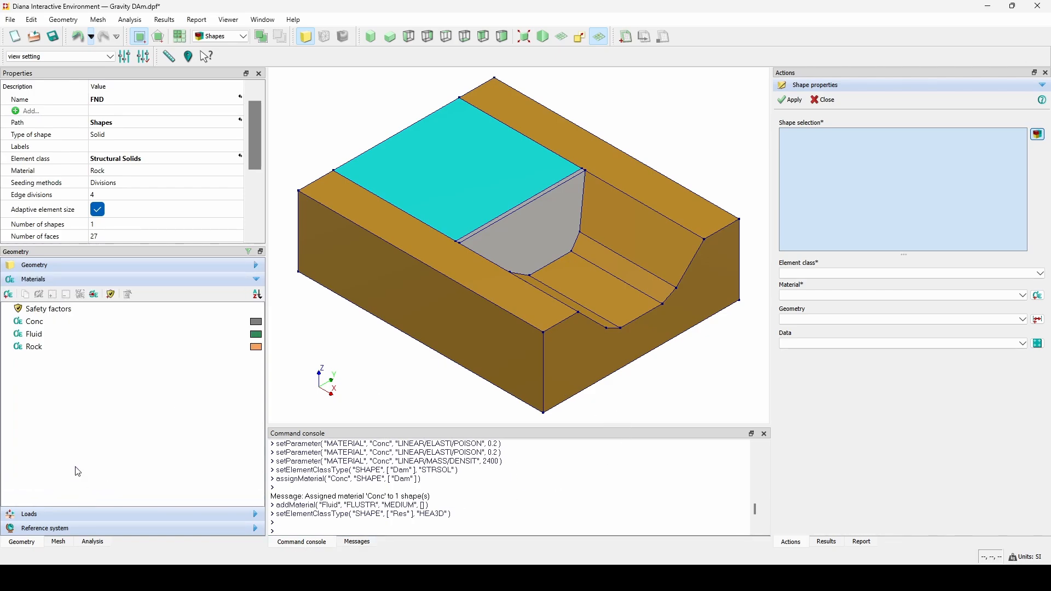
left_click(36, 338)
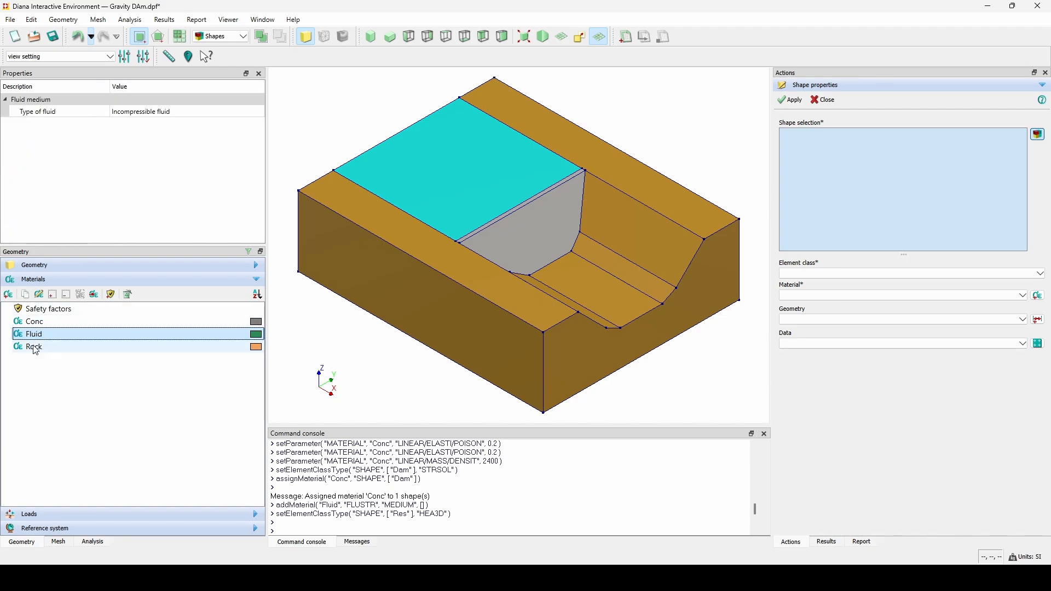
left_click(36, 321)
Check the Dam's shape properties and assign the Fluid material to the reservoir shape Res
left_click(46, 264)
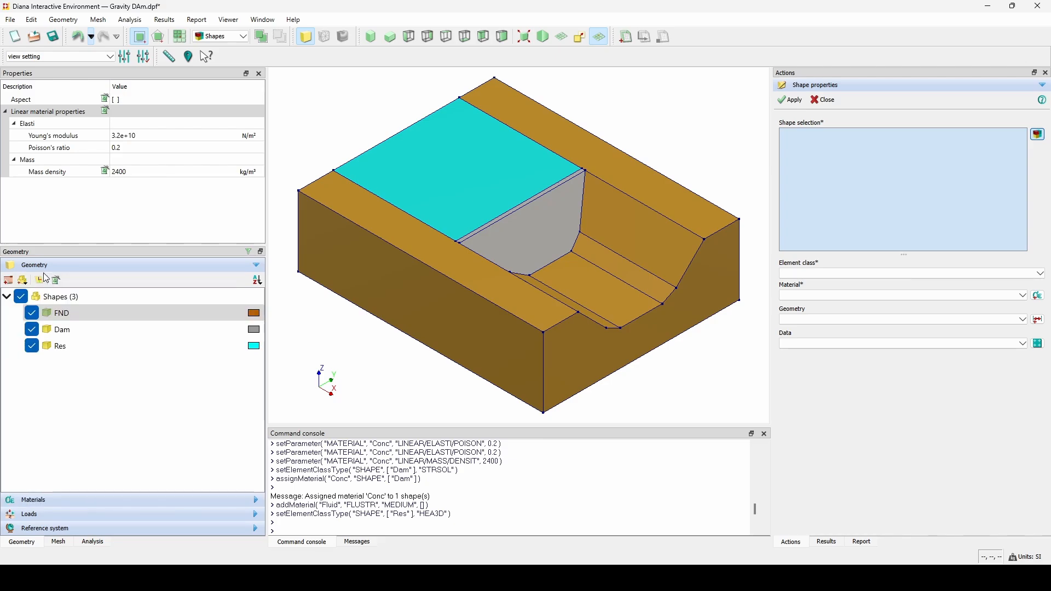
left_click(46, 331)
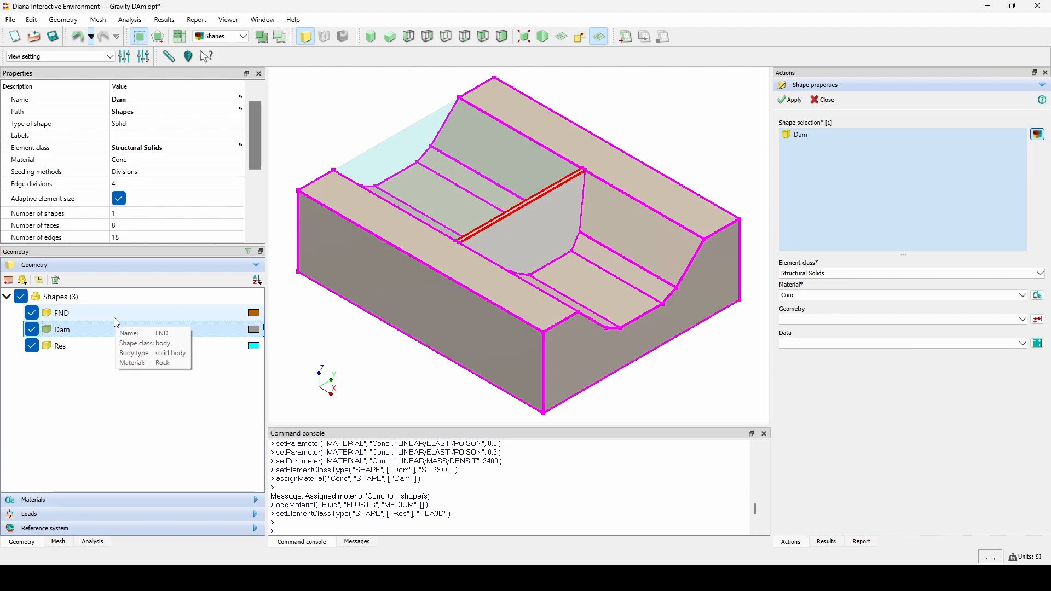
left_click(74, 346)
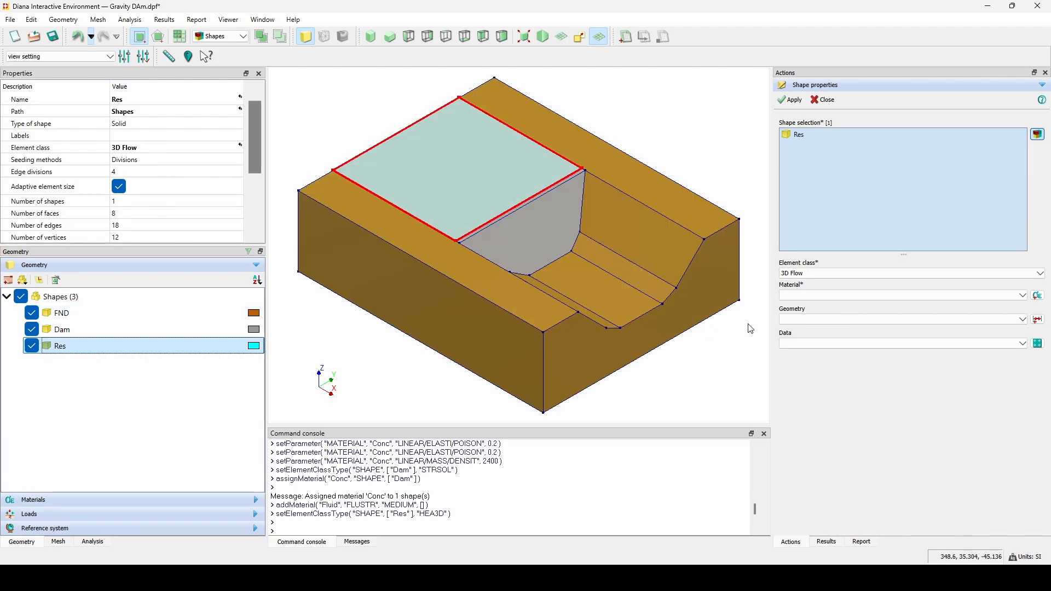
left_click(813, 297)
left_click(820, 312)
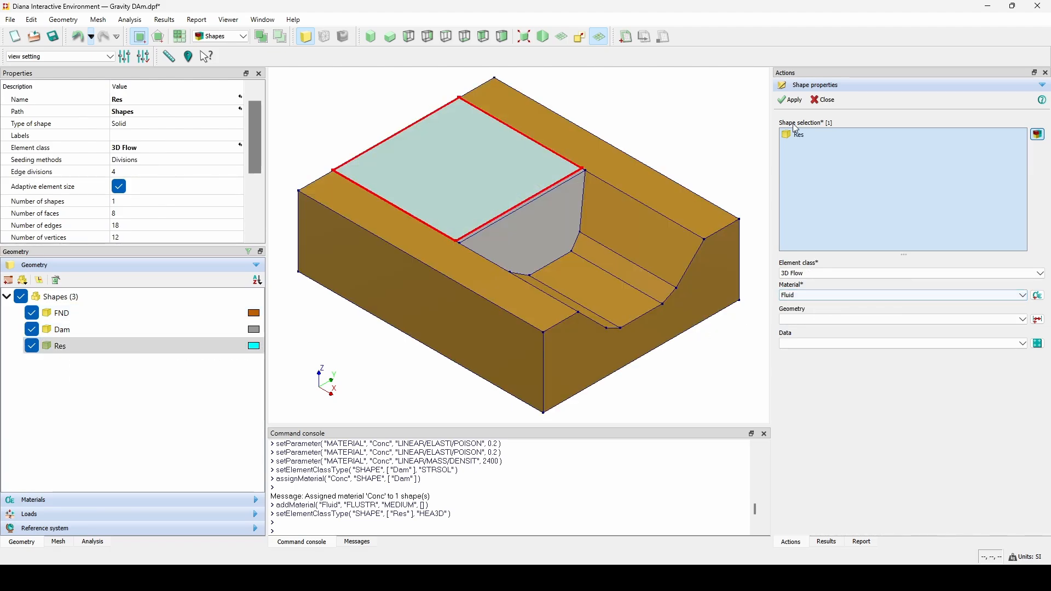
left_click(790, 99)
left_click(109, 312)
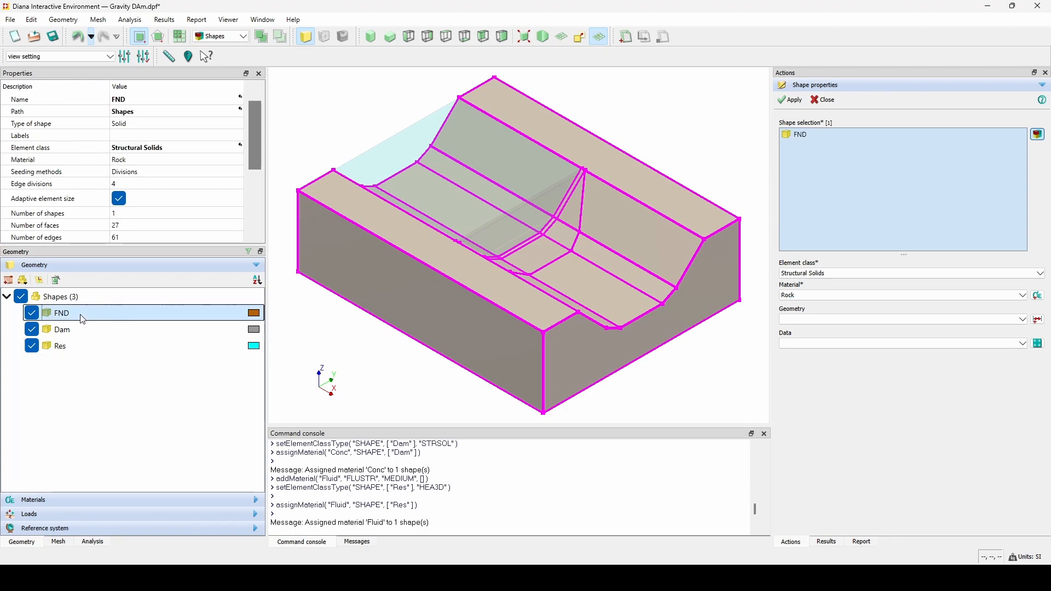
left_click(824, 100)
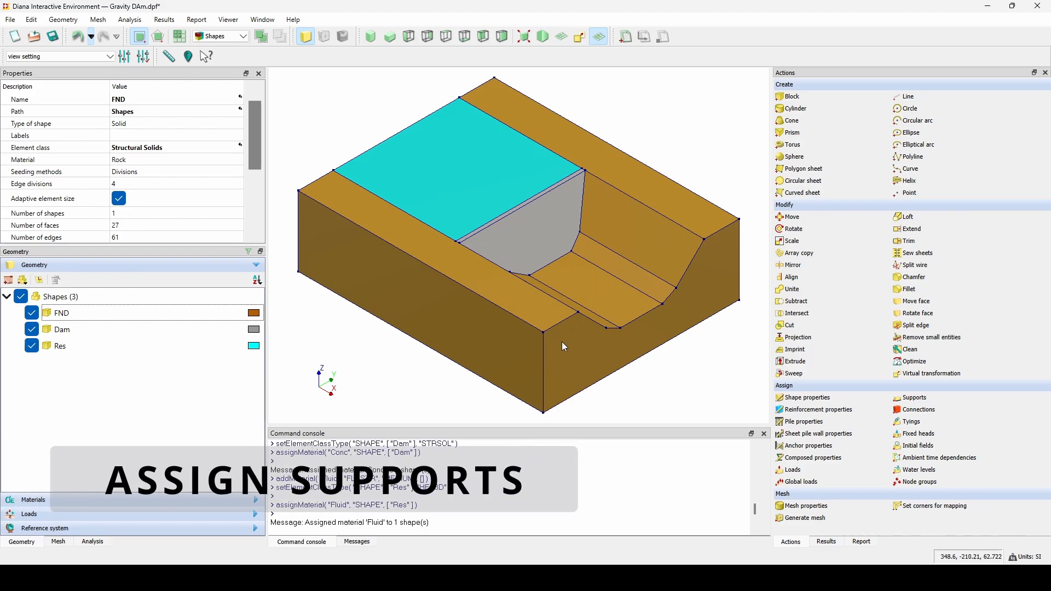
Start a support named Support X and add a support set named Support for it
middle_click_drag(560, 344, 555, 332)
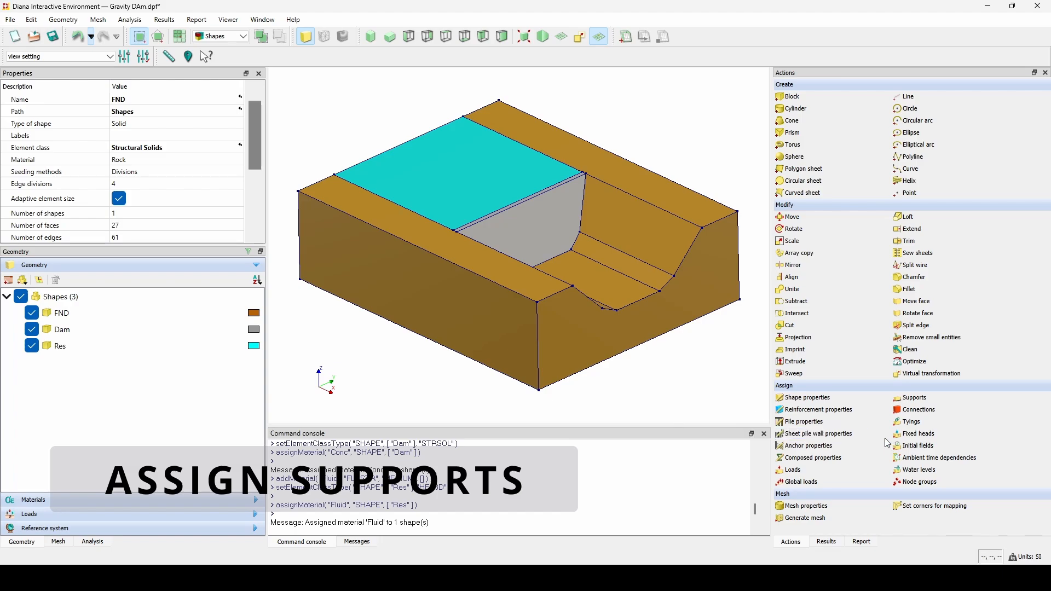
left_click(904, 405)
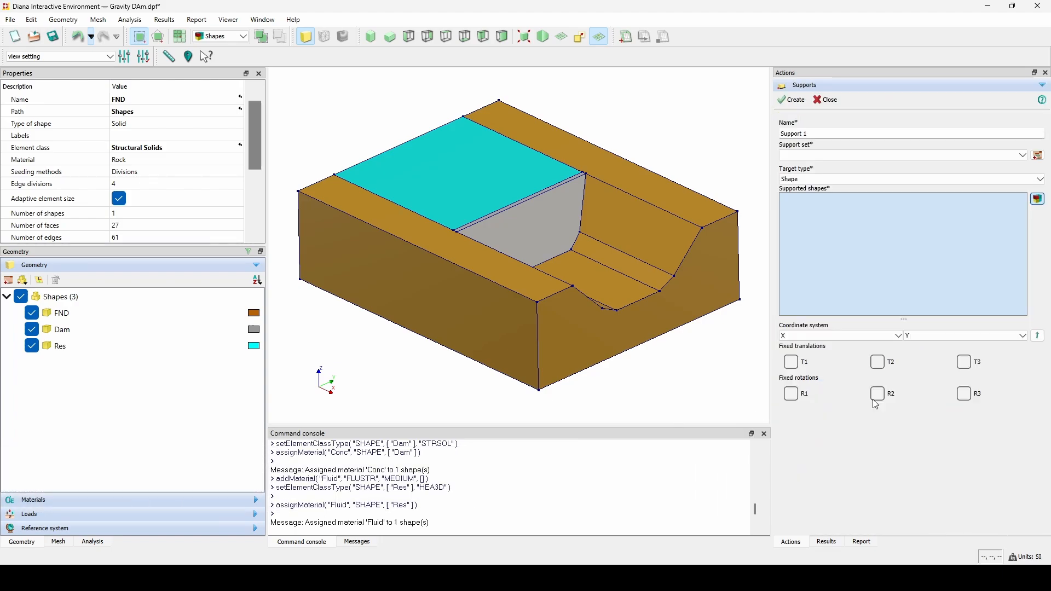
left_click(567, 337)
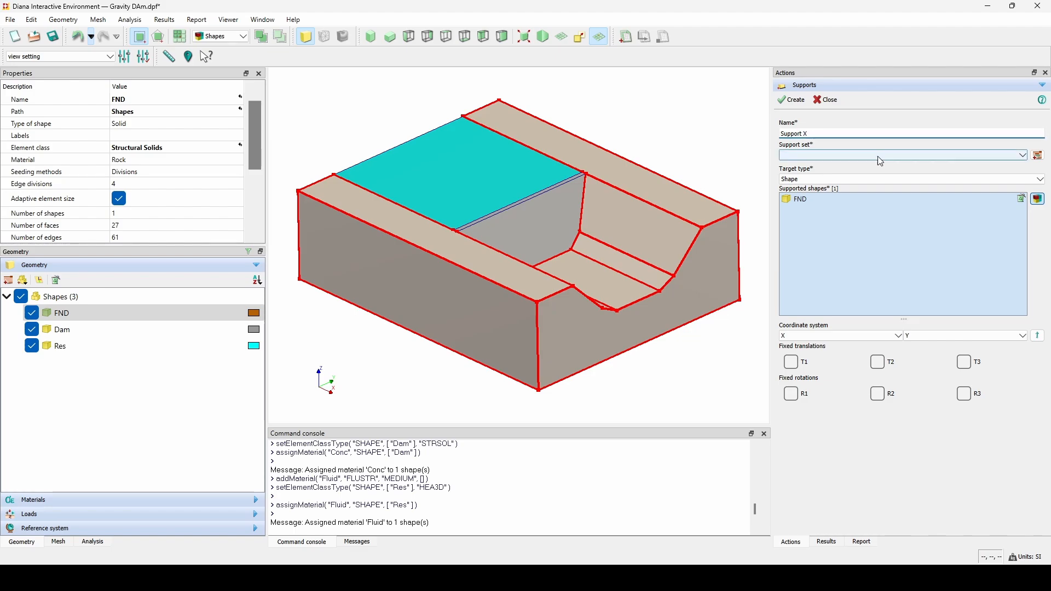
left_click(1038, 156)
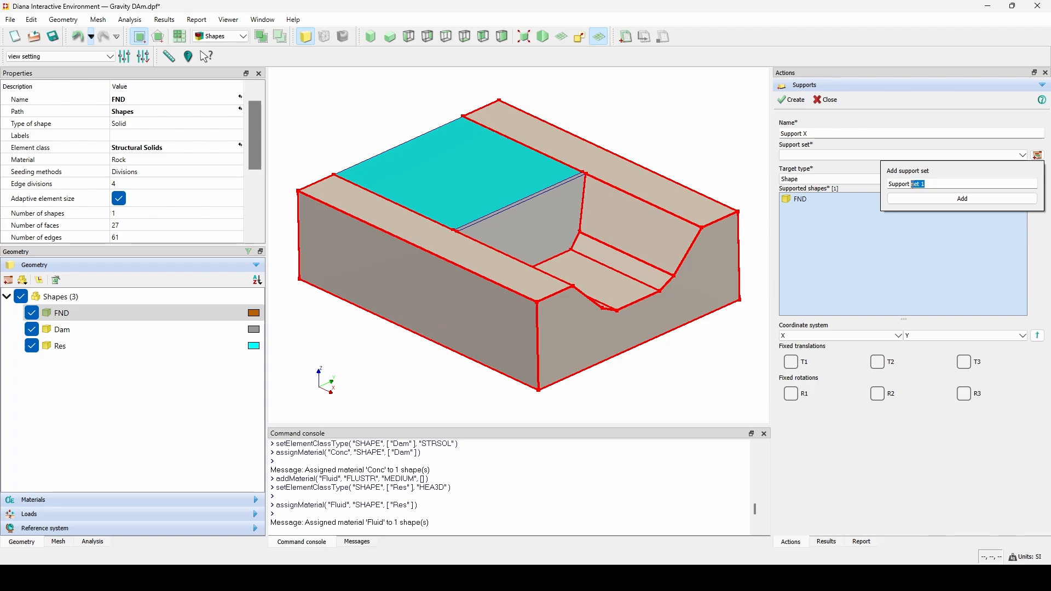
key("BackSpace")
left_click(937, 199)
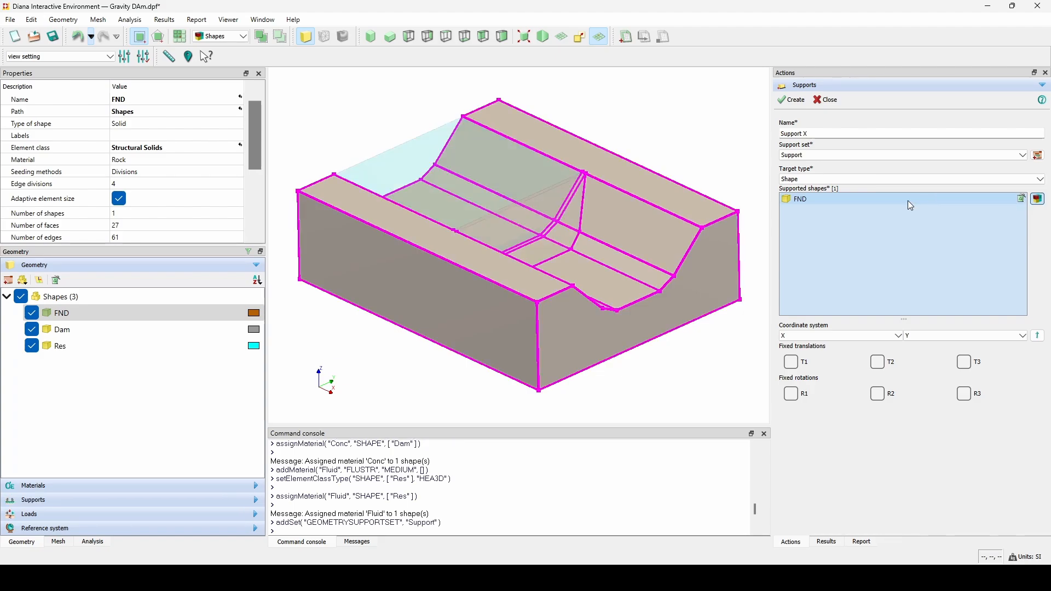
Create Support X on FND's upstream and downstream end faces, using the Face target type and fixing translation T1 only
left_click(816, 178)
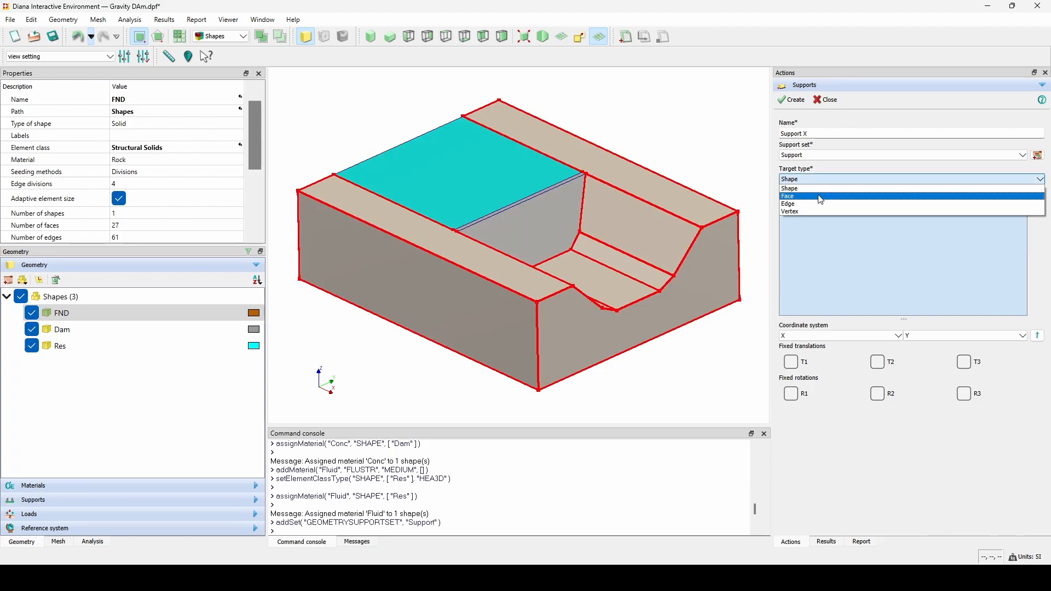
left_click(819, 195)
key("Down")
left_click(702, 275)
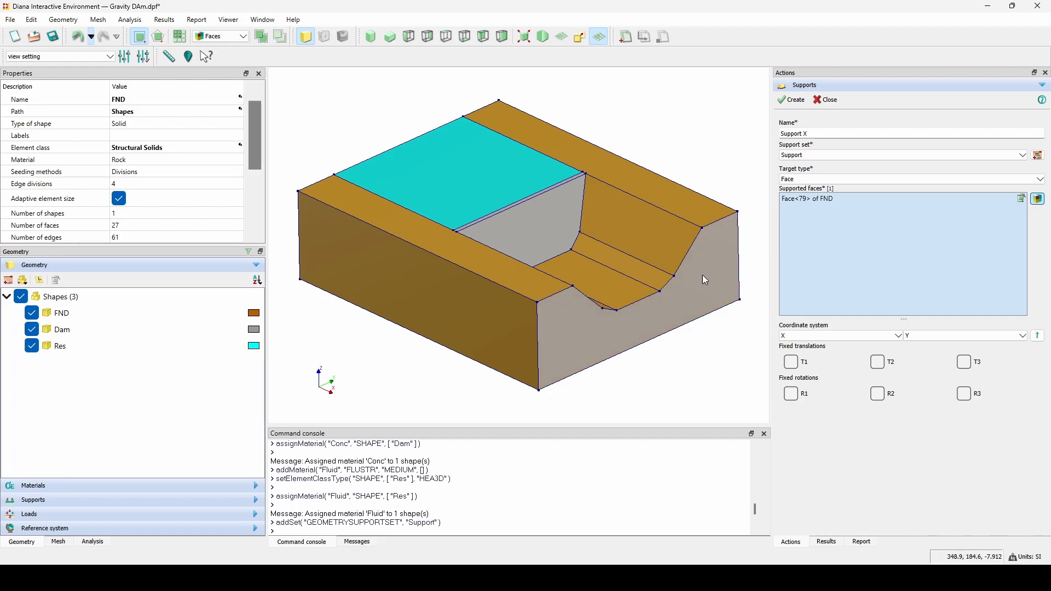
middle_click_drag(415, 302, 331, 274)
left_click(460, 276)
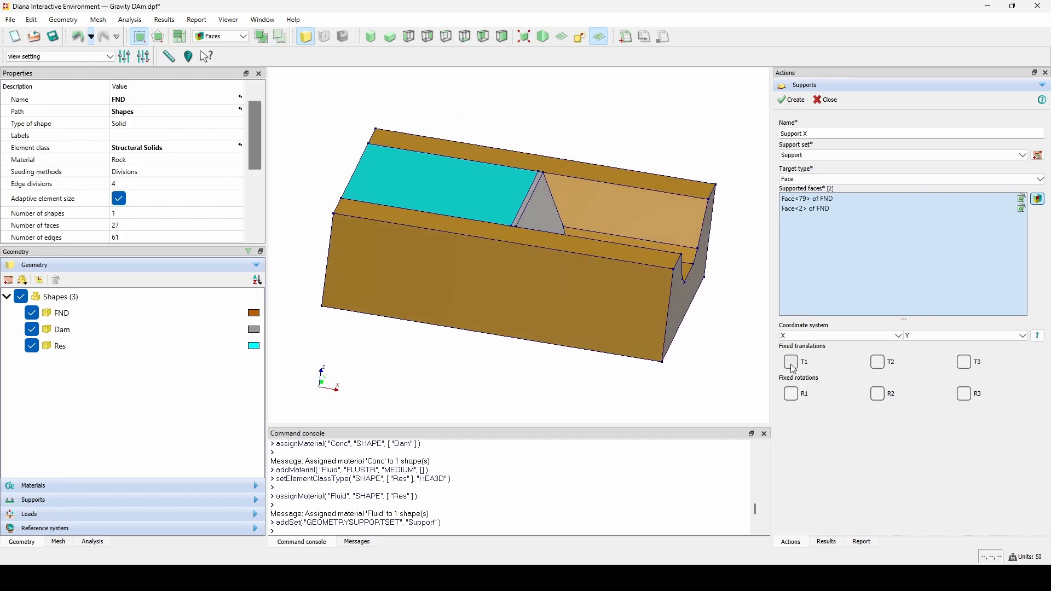
left_click(792, 362)
left_click(792, 100)
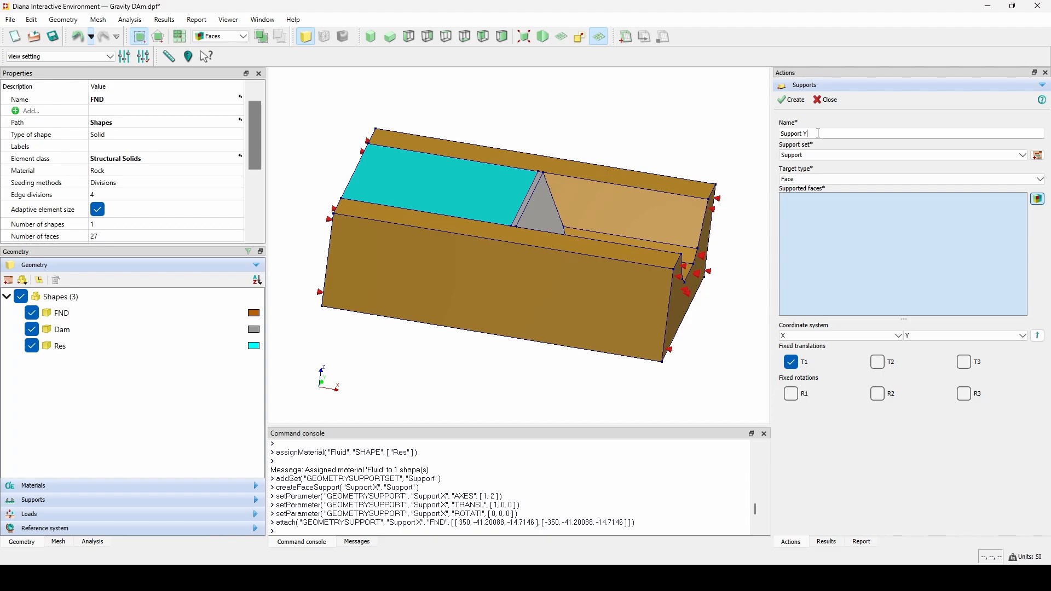
Create a face support named Support Y on FND's two long outer side faces, fixing translation T2 only
left_click(658, 292)
middle_click_drag(658, 292, 388, 302)
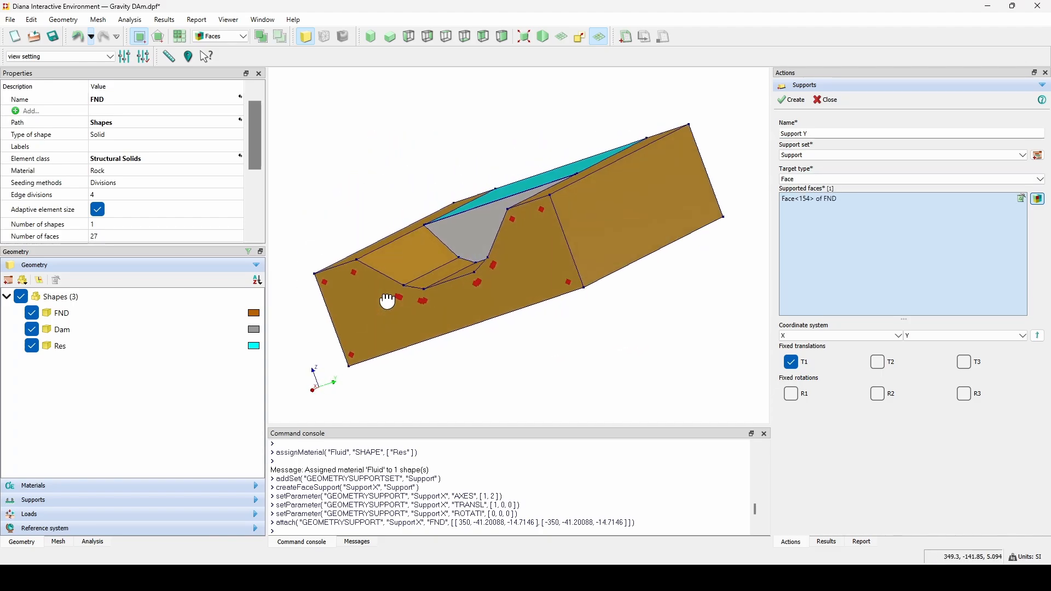
left_click(646, 234)
middle_click_drag(646, 234, 673, 282)
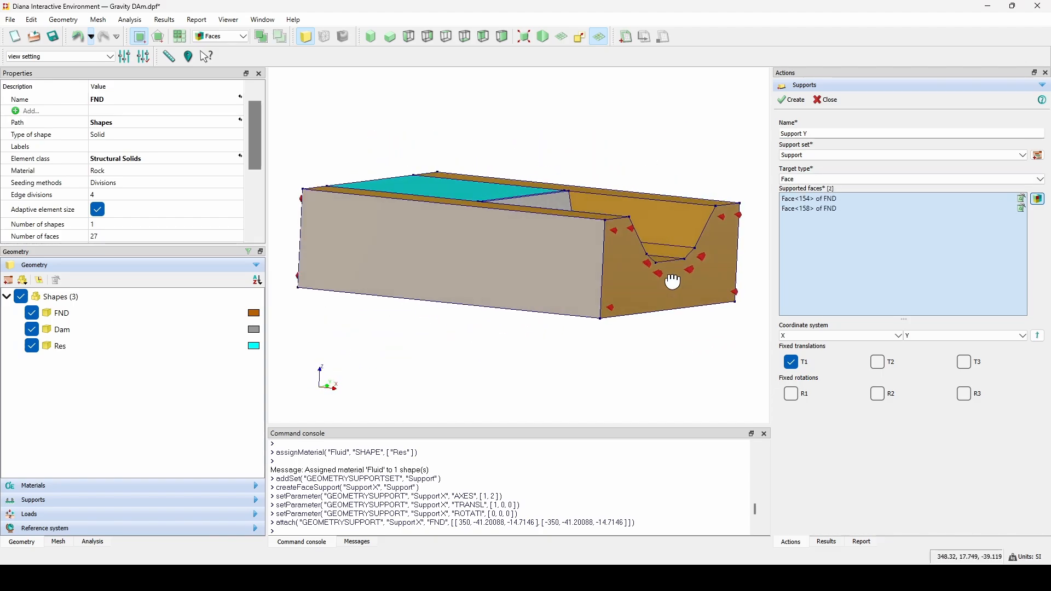
left_click(878, 362)
left_click(791, 362)
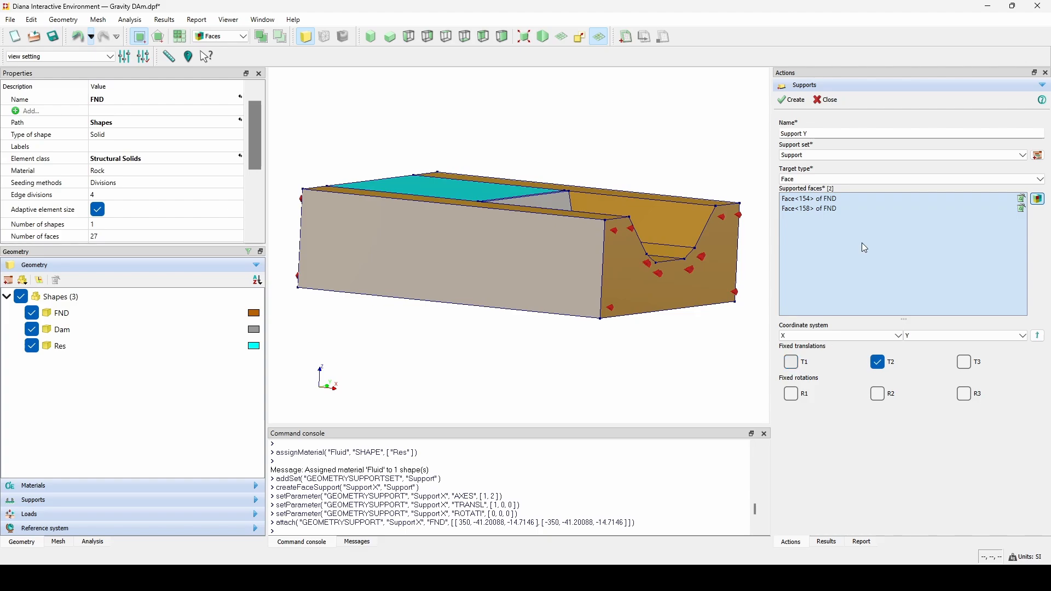
left_click(792, 100)
Create a face support named Support Z on FND's underside, fixing translation T3 only, and return to the isometric view
middle_click_drag(596, 241, 609, 156)
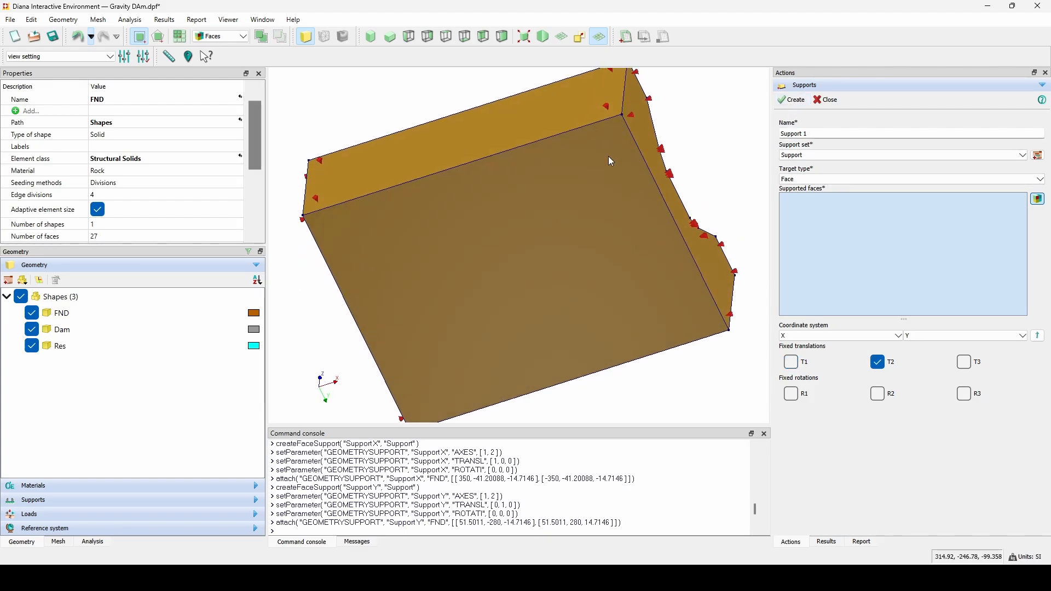
left_click(650, 261)
left_click(816, 134)
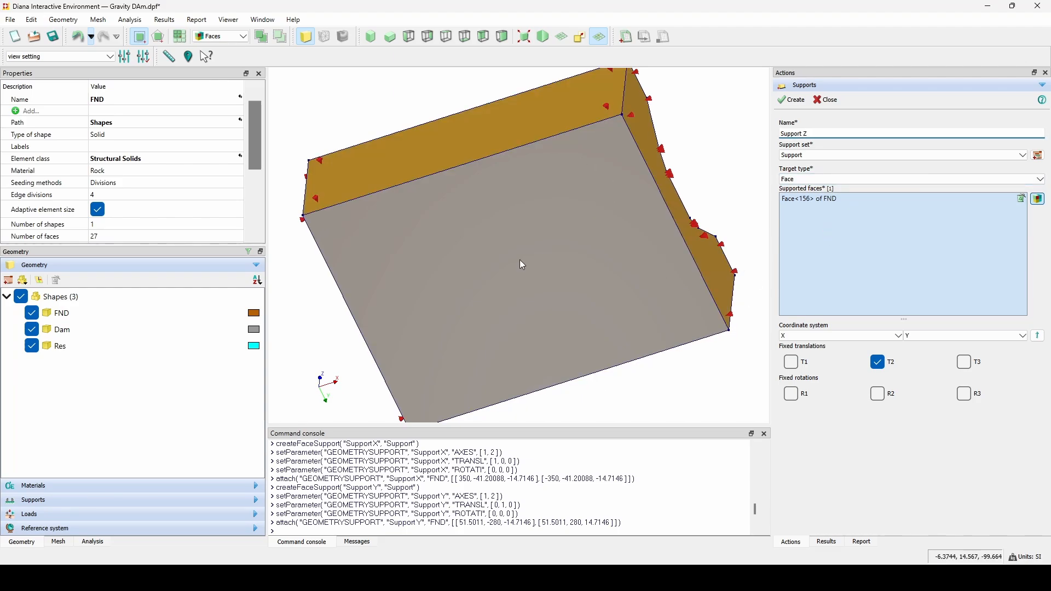
left_click(953, 368)
left_click(878, 363)
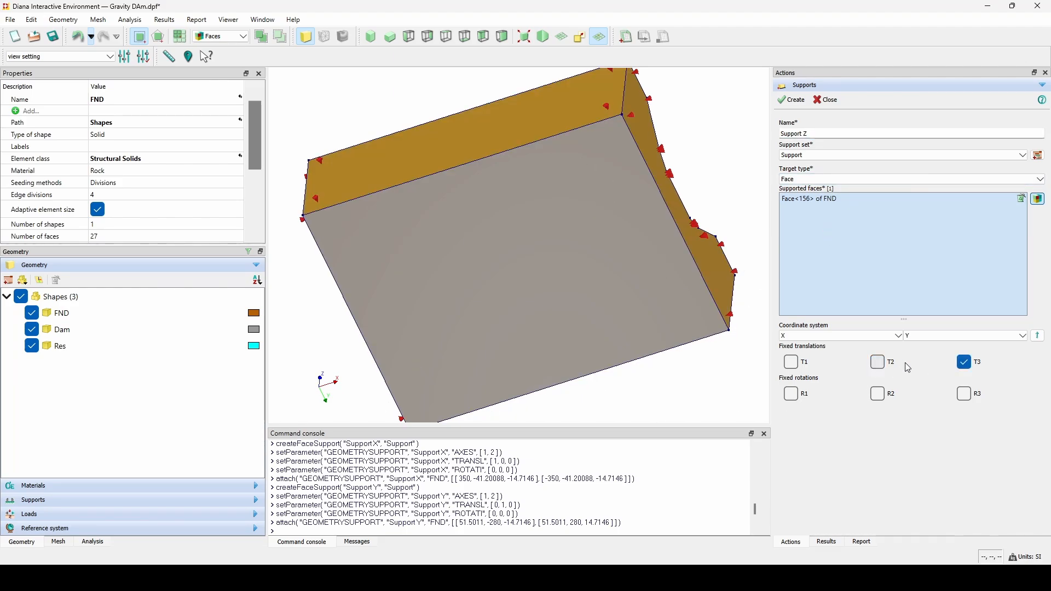
left_click(792, 100)
left_click(827, 100)
left_click(371, 37)
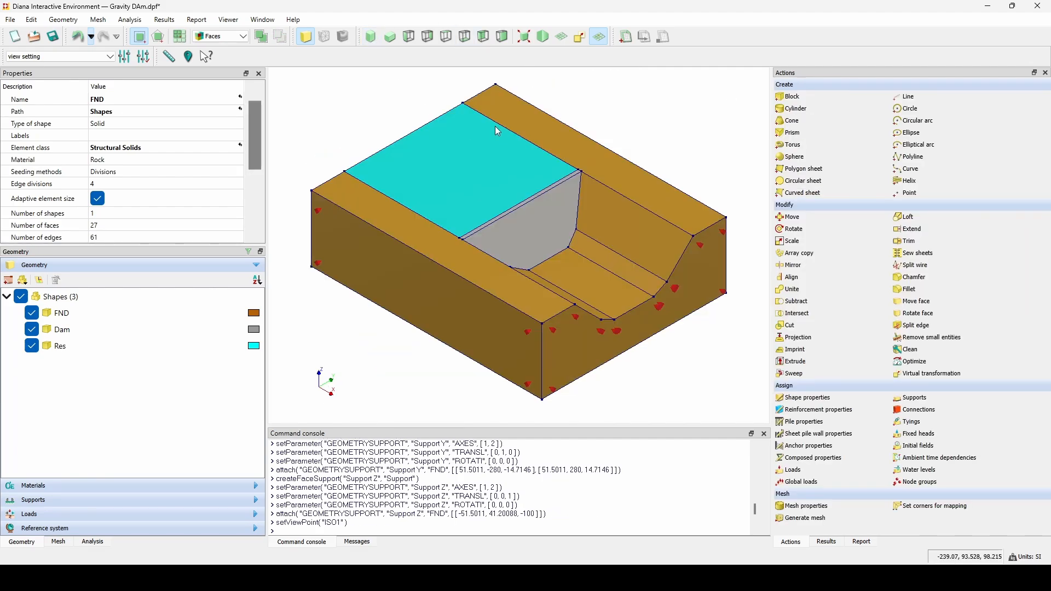
Edit the Fluid material and set its type of fluid to Incompressible fluid
left_click(75, 487)
double_click(34, 335)
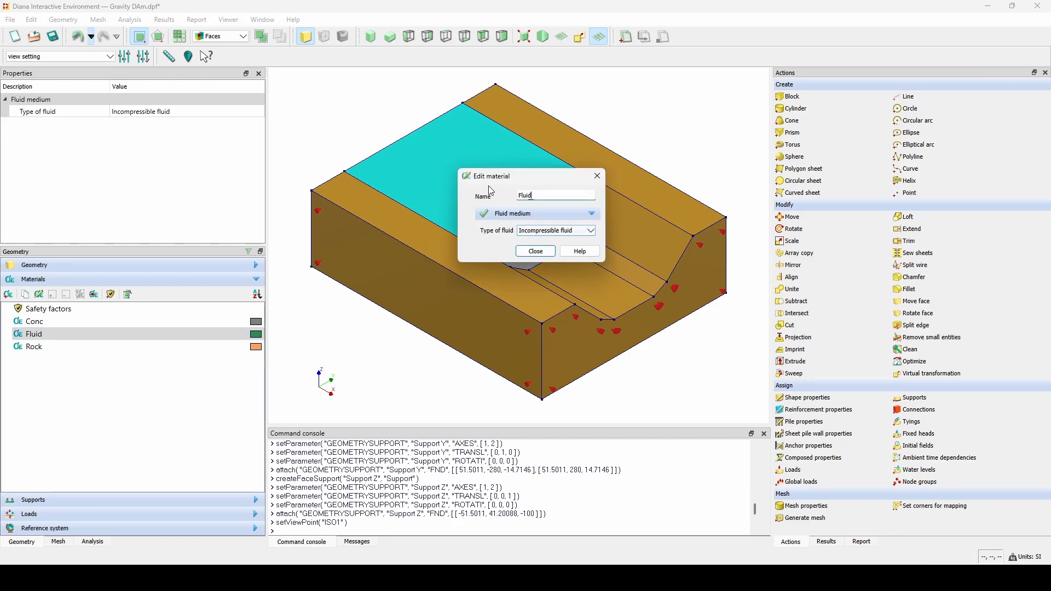
left_click(563, 237)
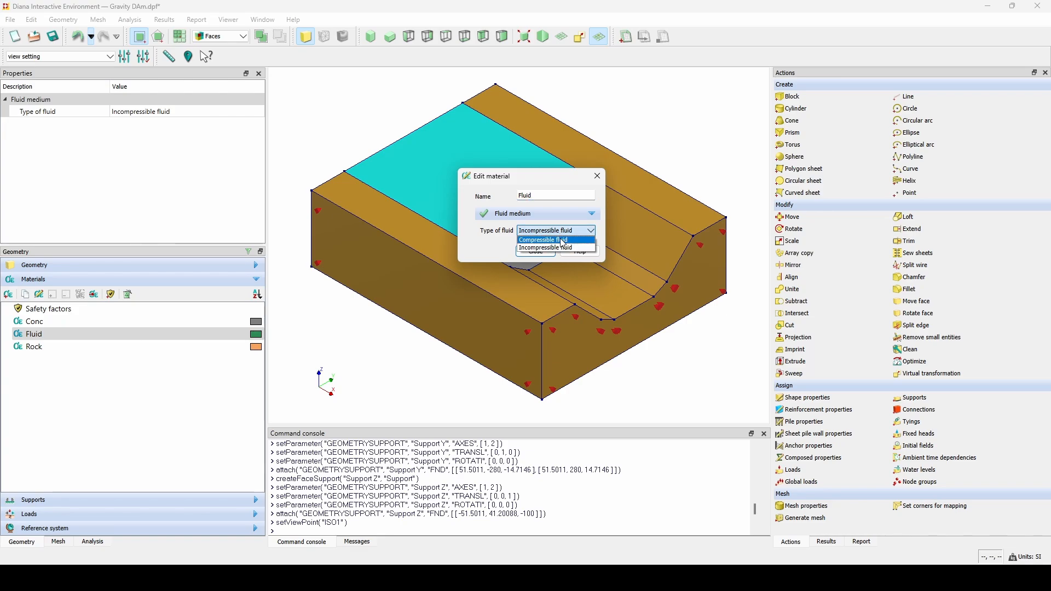
left_click(561, 250)
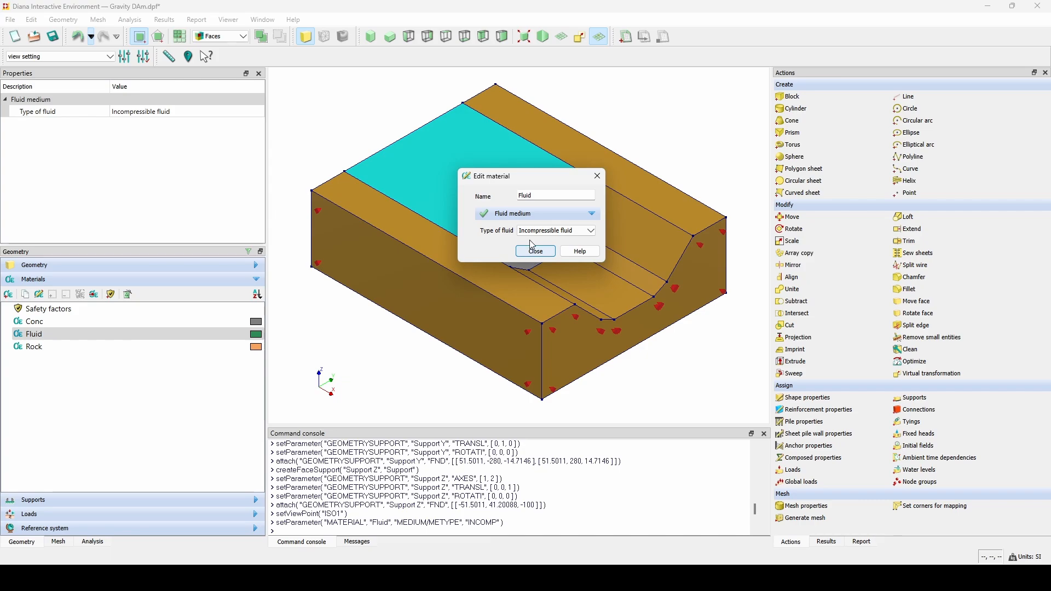
left_click(538, 253)
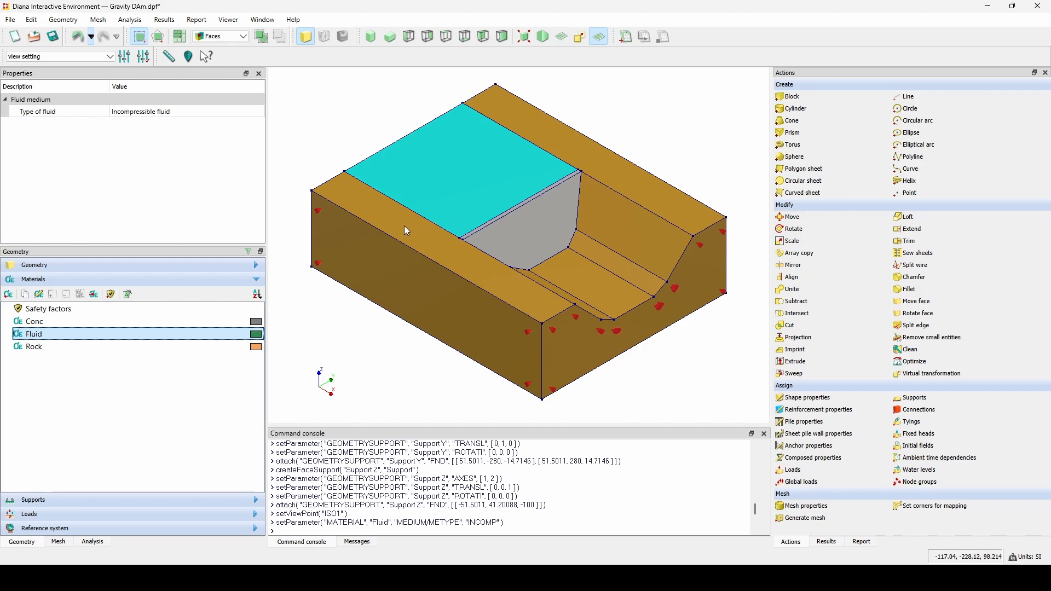
Start a fixed head named Fixed head and add a fixed potential set named Fix potential set for it
middle_click_drag(404, 225, 614, 263)
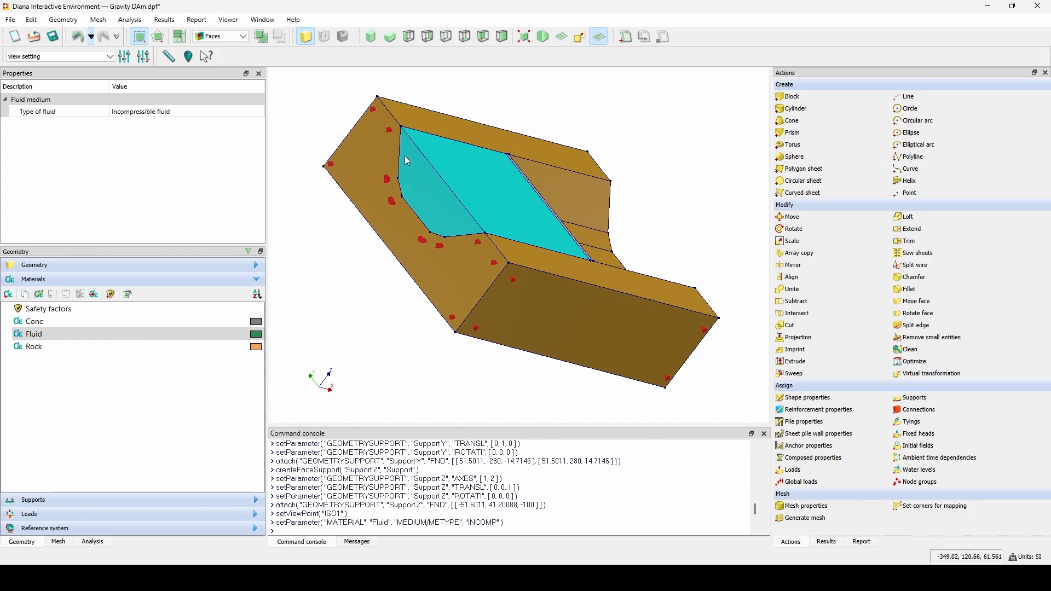
left_click(911, 435)
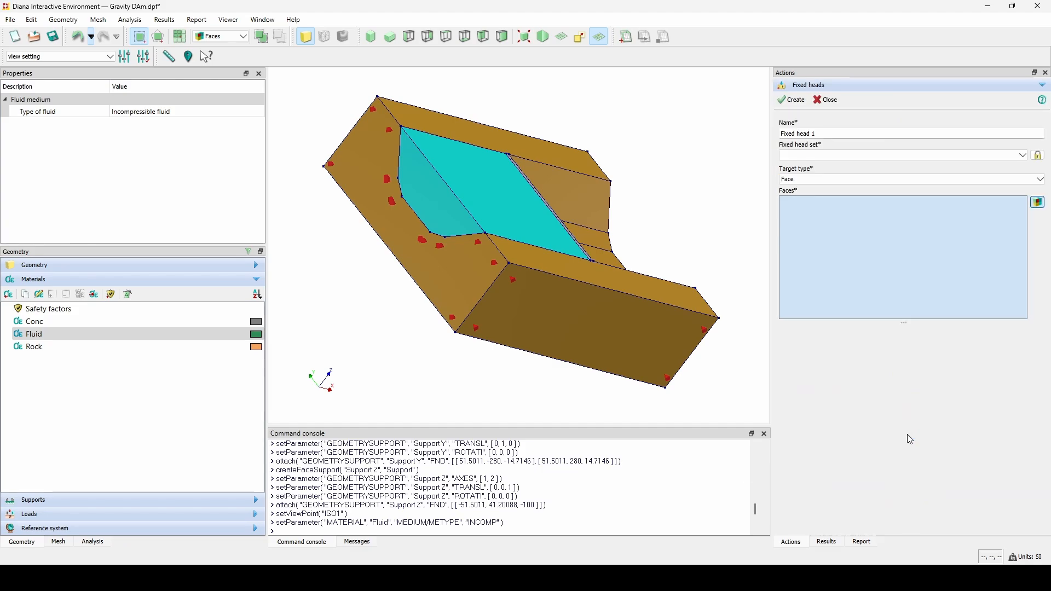
left_click(826, 134)
key("BackSpace")
left_click(1040, 157)
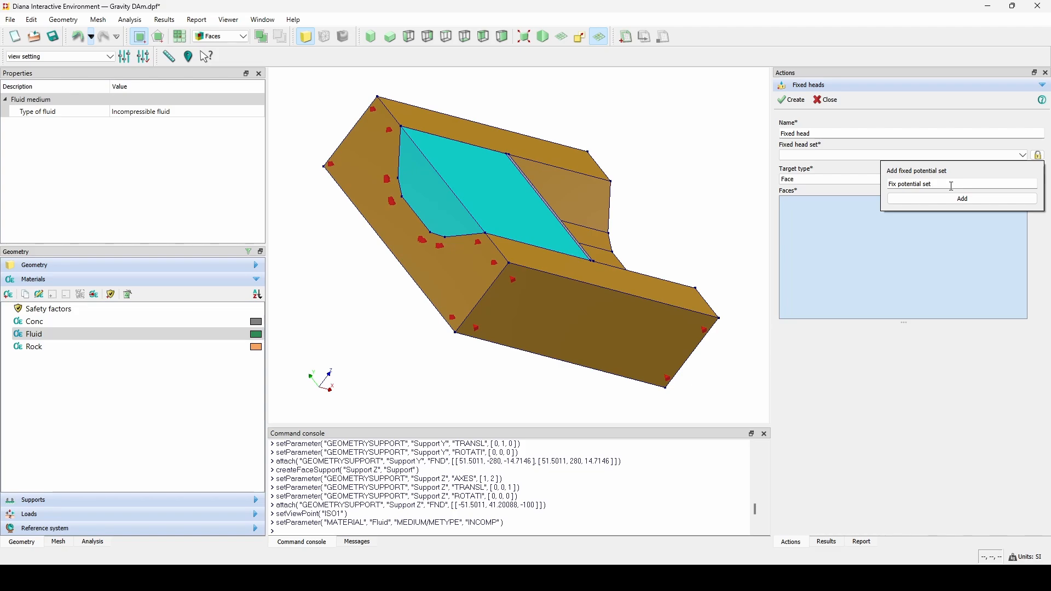
left_click(956, 198)
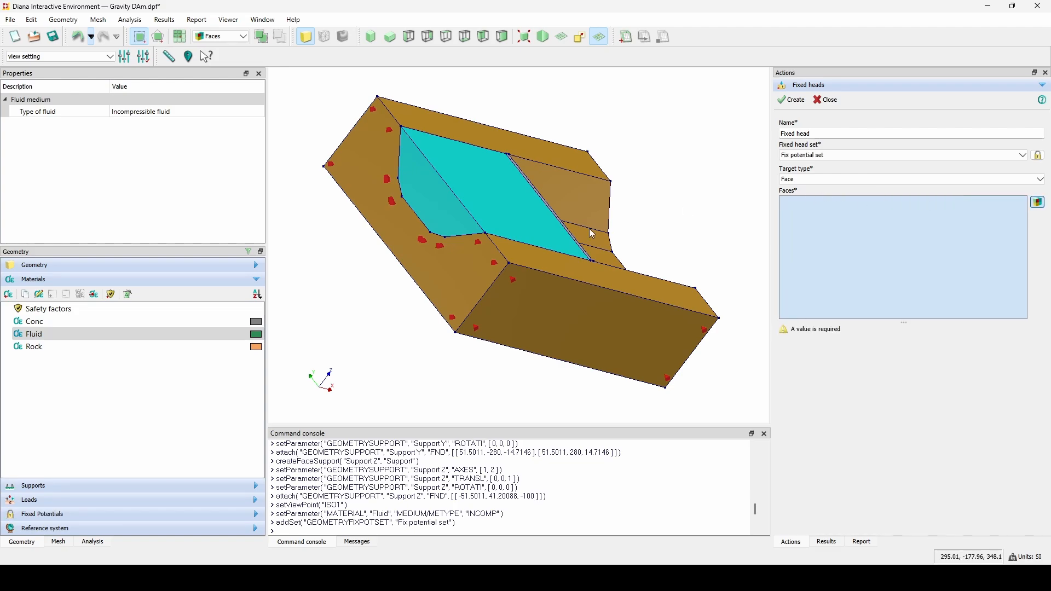
Create the fixed head on the reservoir's top surface and upstream end face, and return to the isometric view
left_click(440, 212)
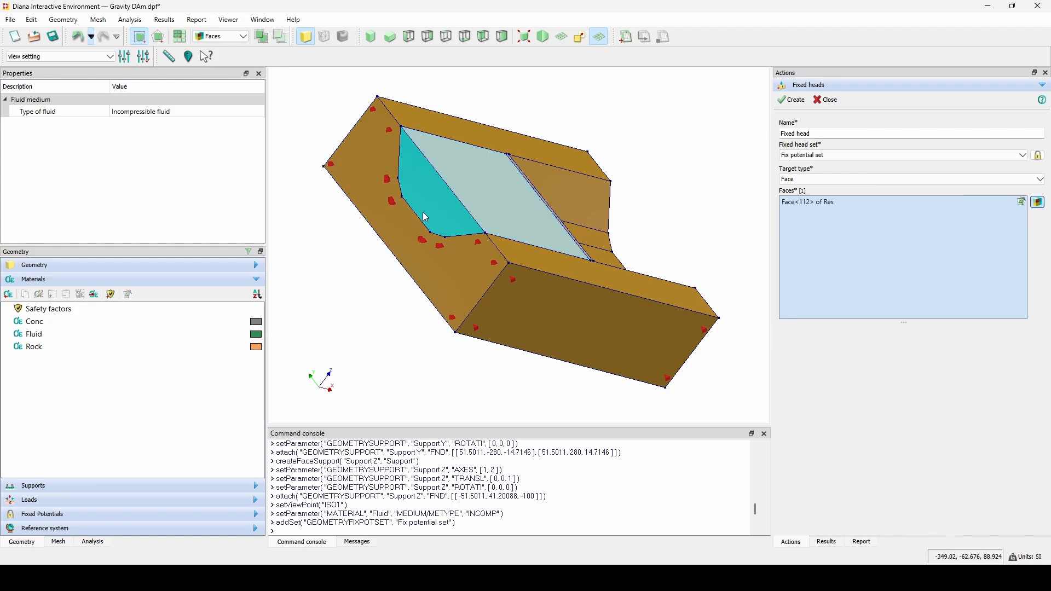
left_click(420, 208)
left_click(792, 100)
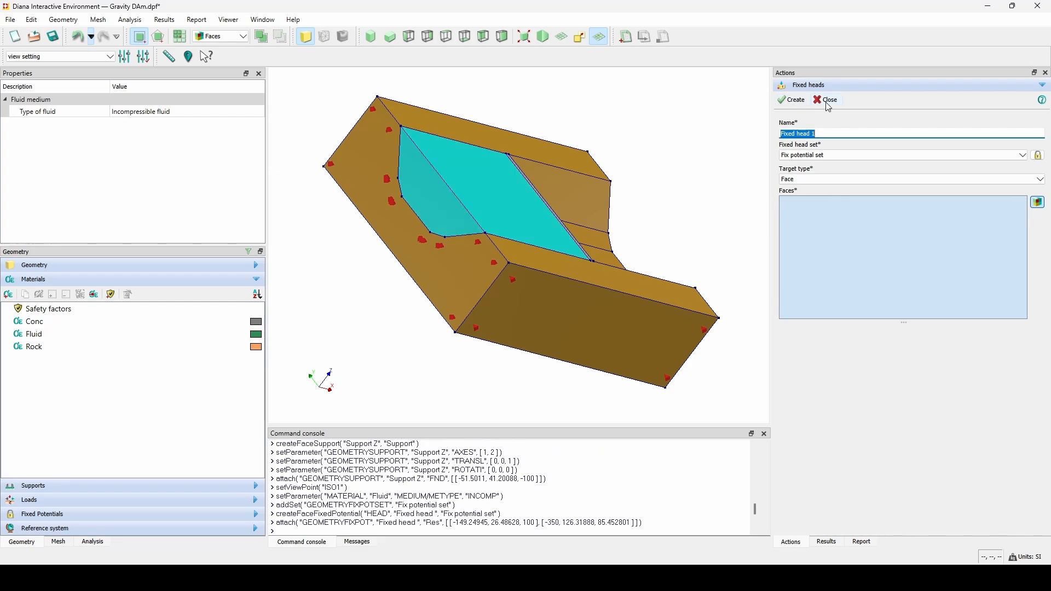
left_click(827, 99)
left_click(371, 36)
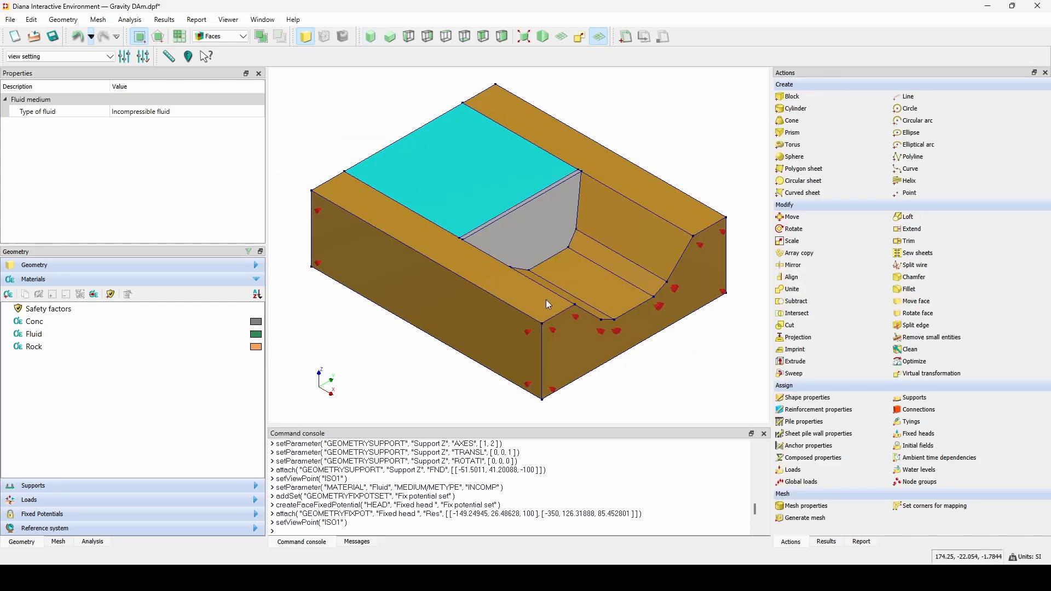
Start a new connection and name it FSI
mouse_move(434, 307)
middle_mouse_down()
mouse_move(505, 258)
mouse_move(445, 294)
middle_mouse_up()
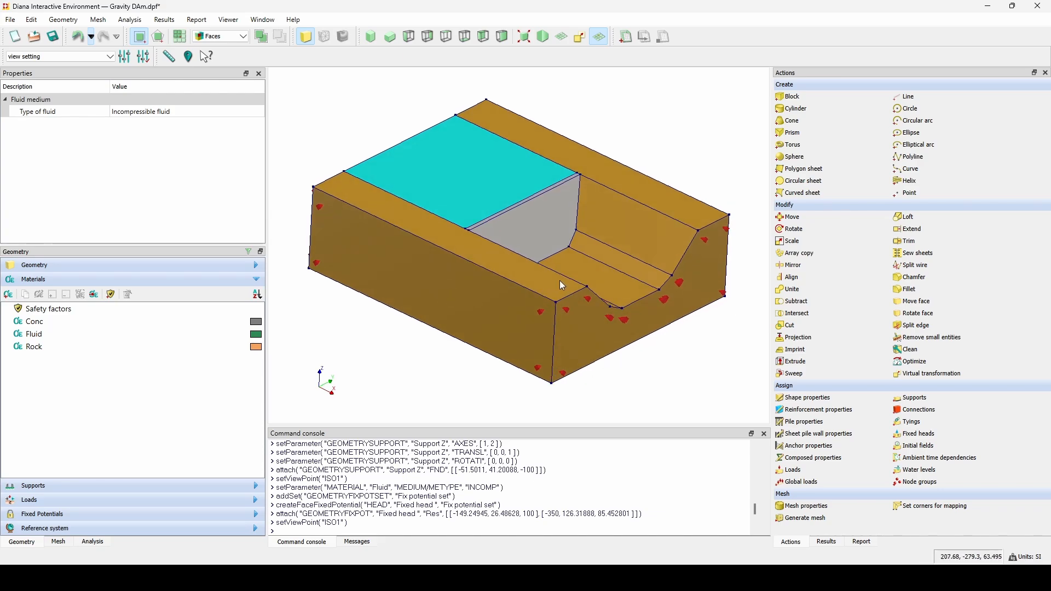
left_click(913, 410)
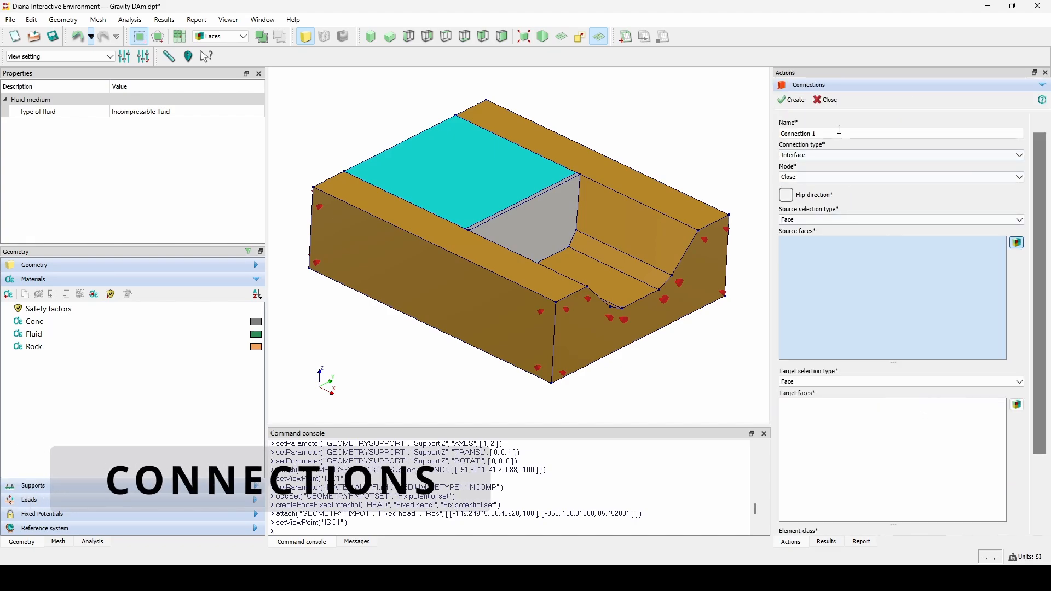
triple_click(839, 133)
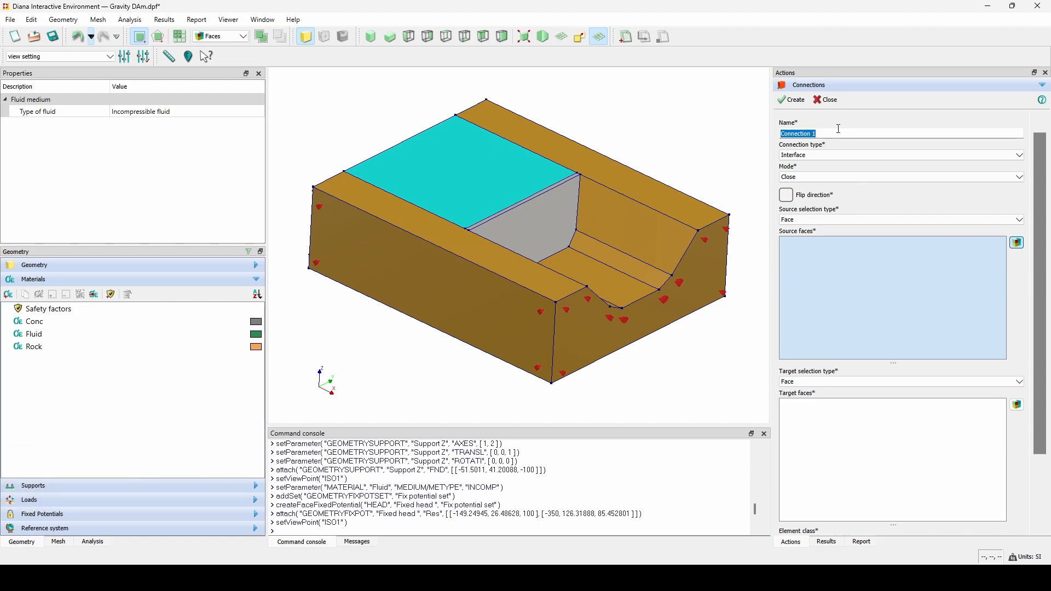
type("FSI")
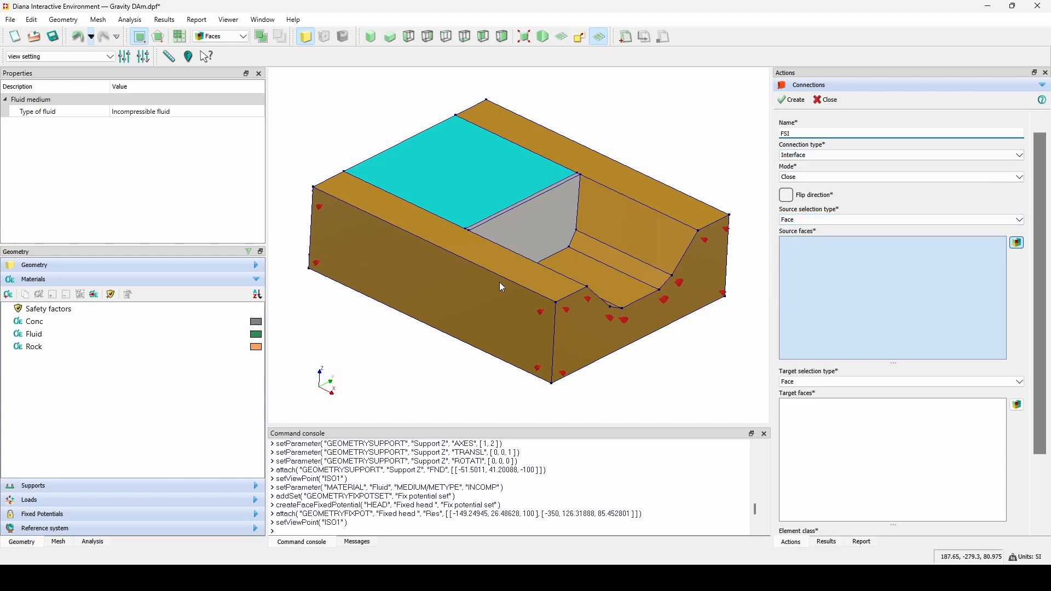
Hide the FND and Res shapes and select the Dam's upstream face as the connection's source face
left_click(42, 267)
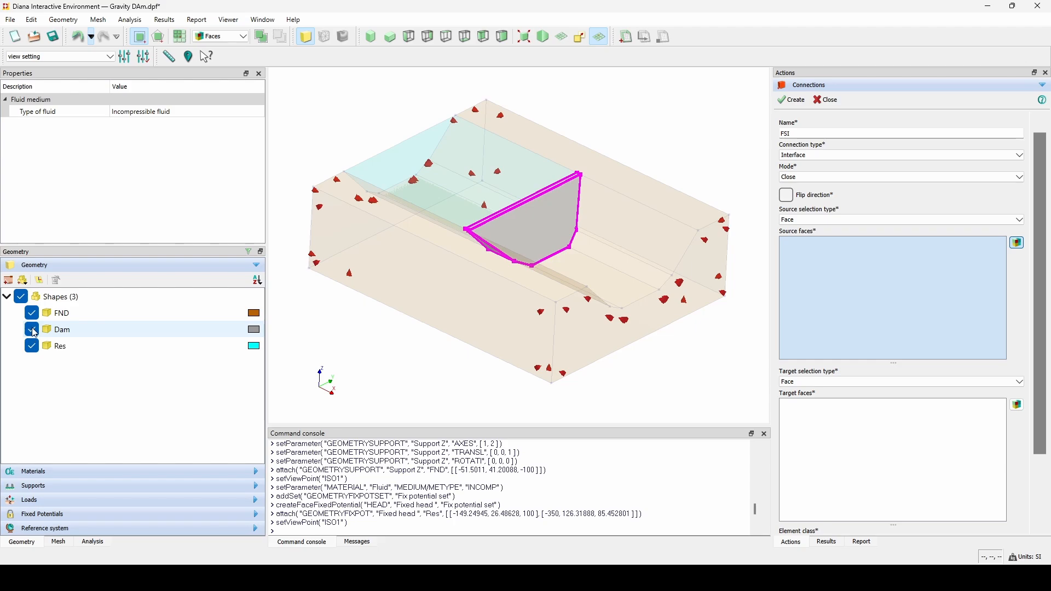
left_click(32, 313)
left_click(32, 345)
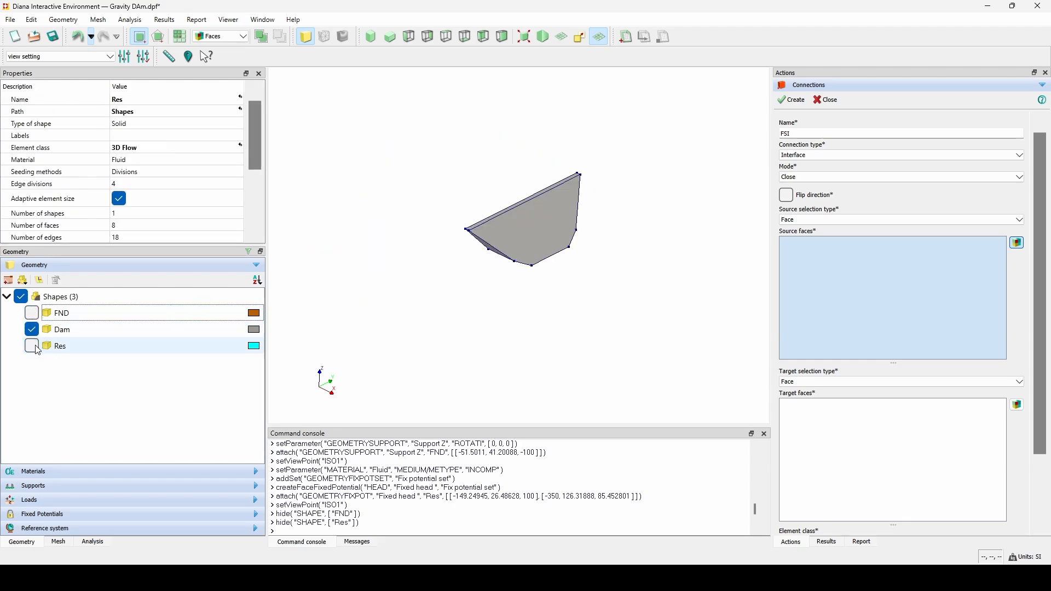
middle_click_drag(381, 289, 591, 281)
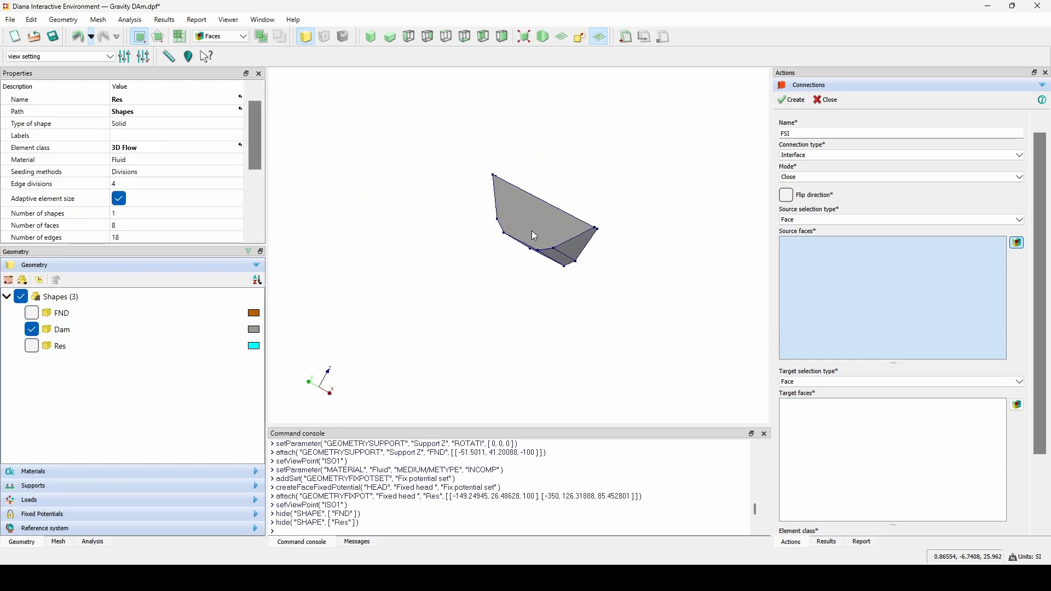
left_click(536, 234)
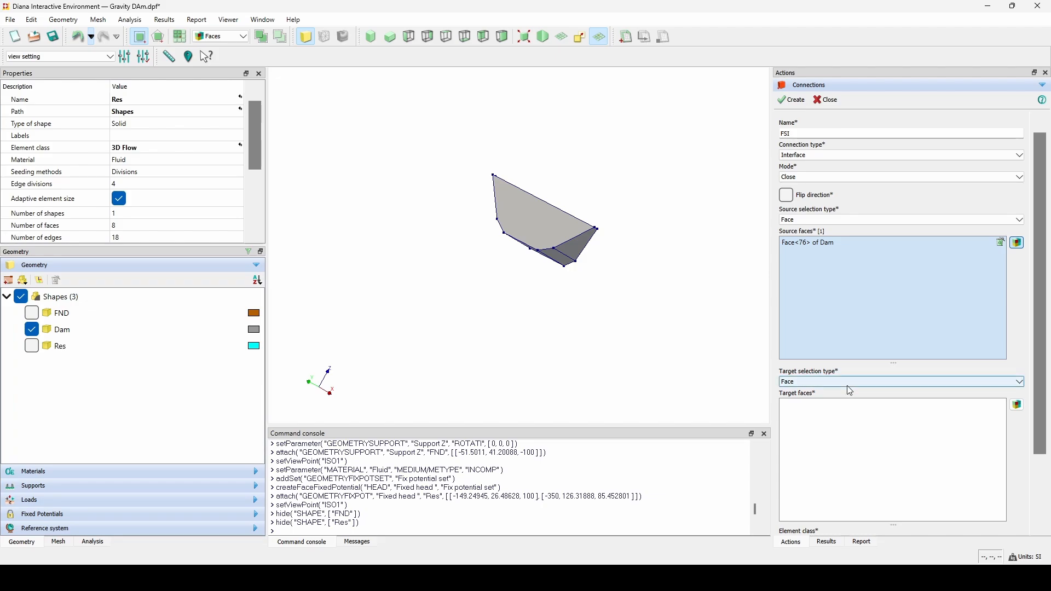
Show the Res shape, hide the Dam, and select the reservoir's end face adjoining the dam as the connection's target face
left_click(836, 425)
left_click(31, 346)
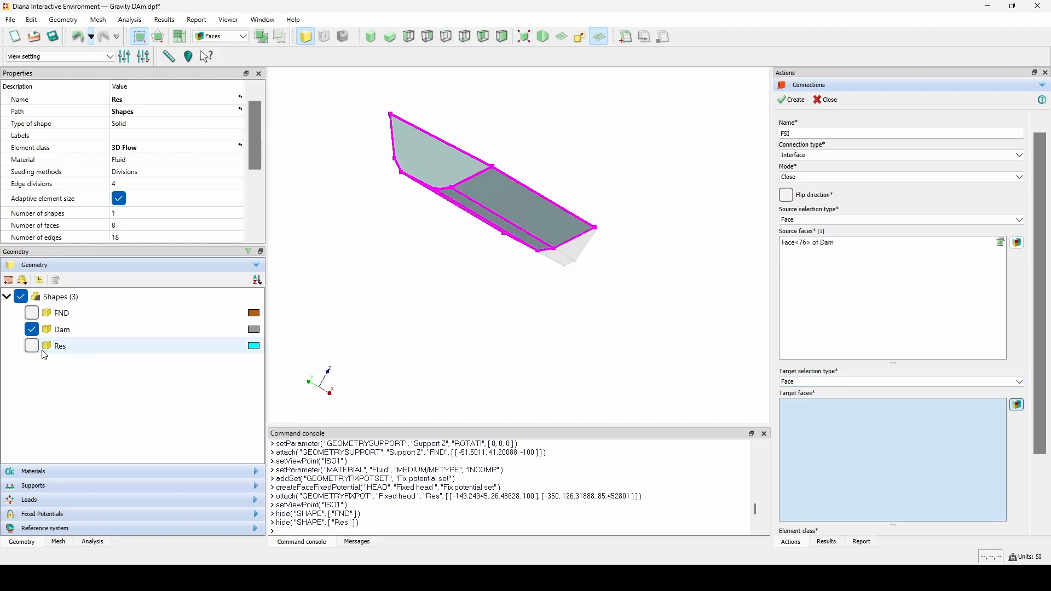
left_click(50, 315)
left_click(29, 330)
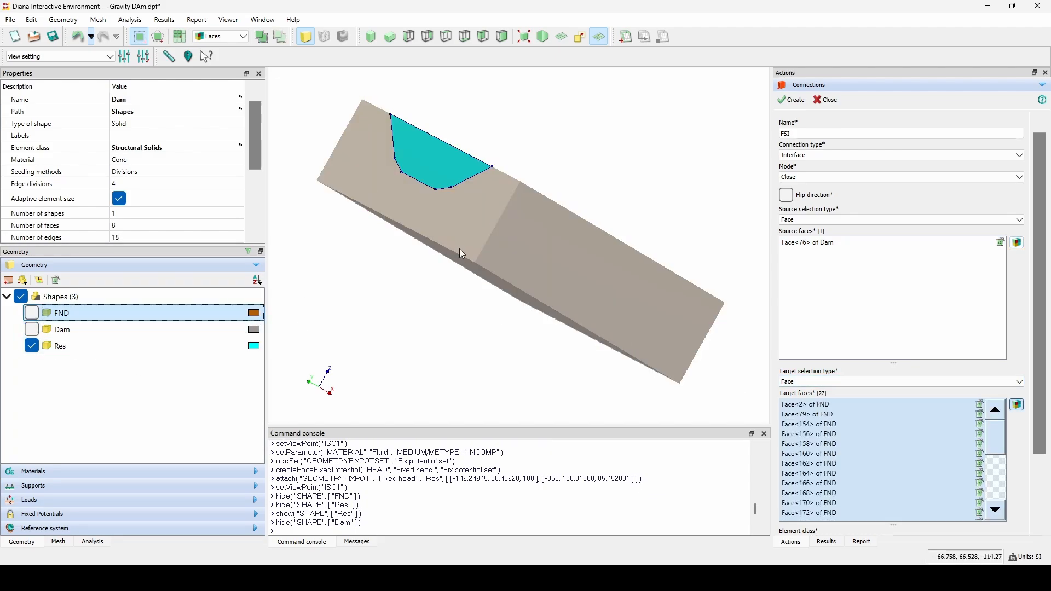
middle_click_drag(458, 249, 237, 235)
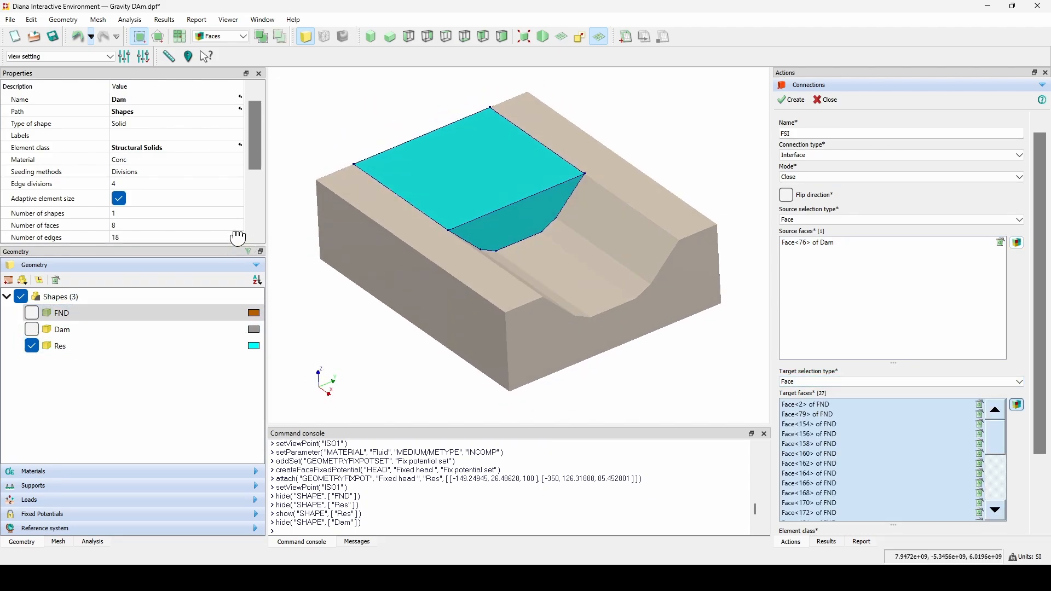
left_click(521, 222)
Set the FSI connection's element class to Fluid-Structure Interface
scroll(862, 433, "down", 2)
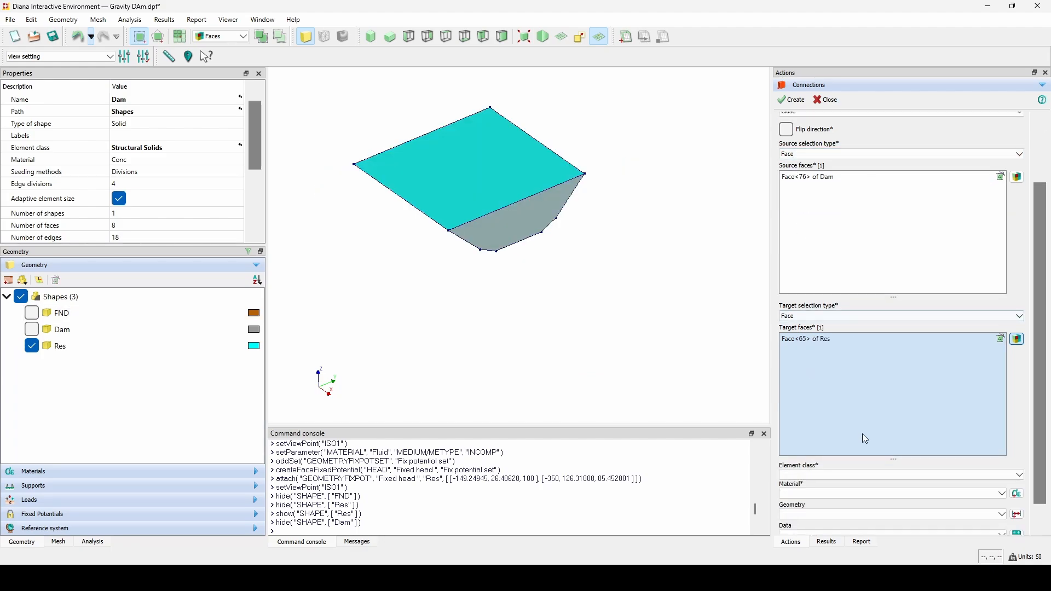
left_click(859, 463)
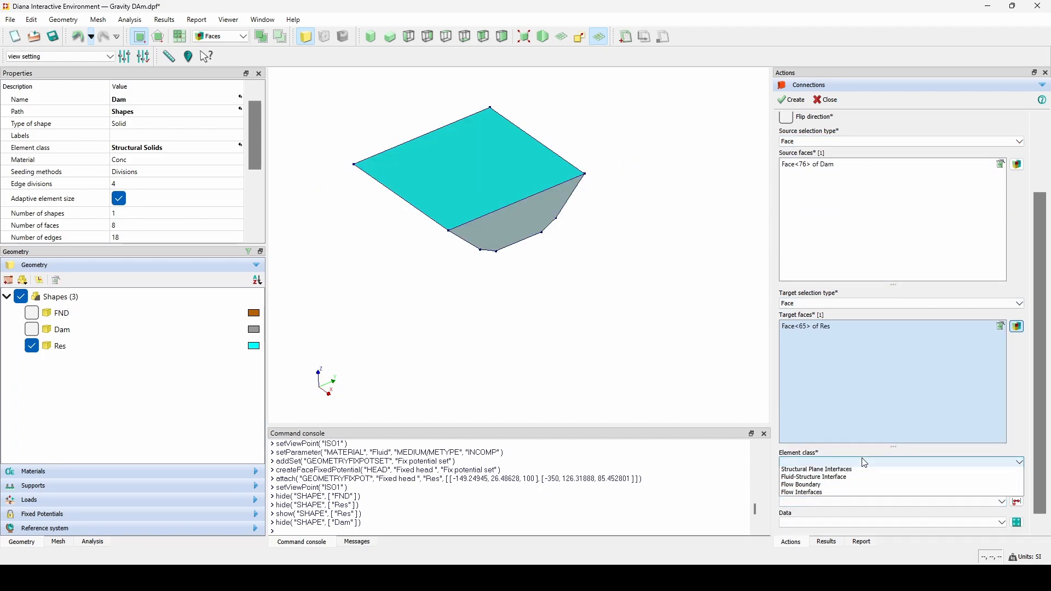
left_click(862, 486)
Add a fluid-structure interface material named FSI for the connection, with a fluid density of 1000 kg/m³
left_click(1018, 481)
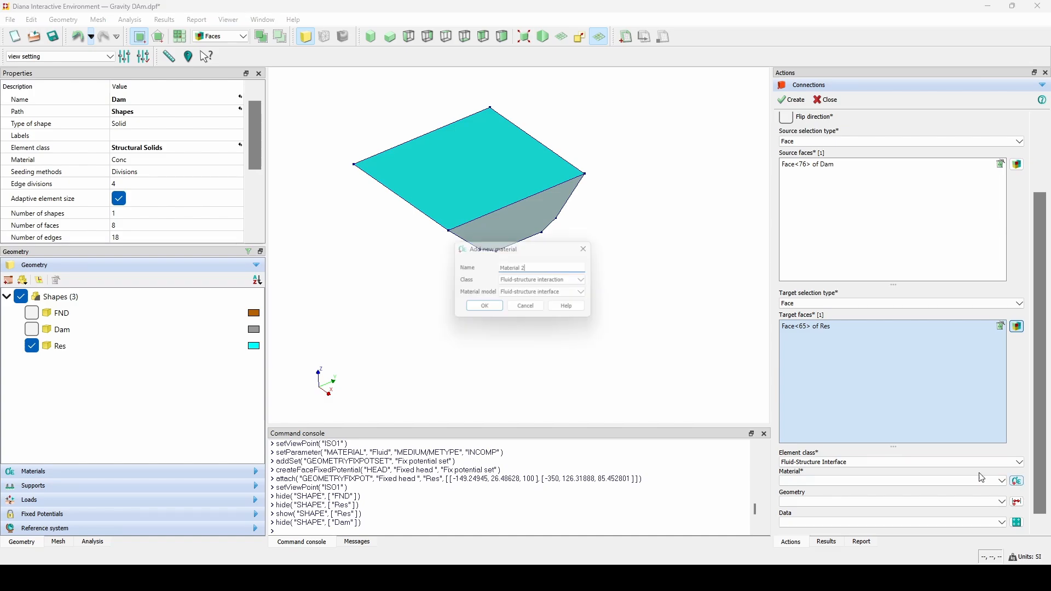
triple_click(557, 268)
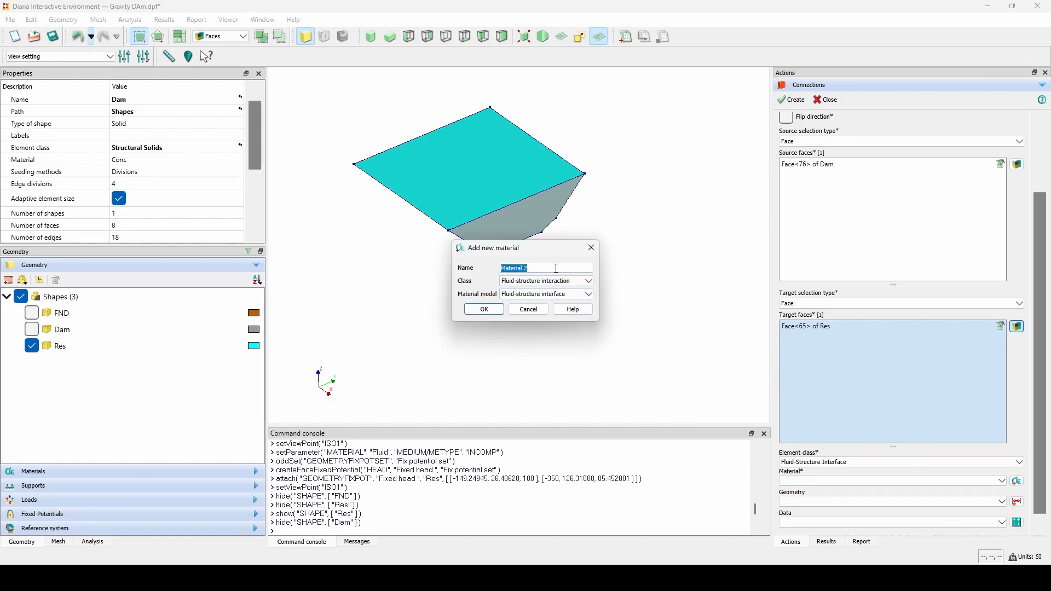
type("FSI")
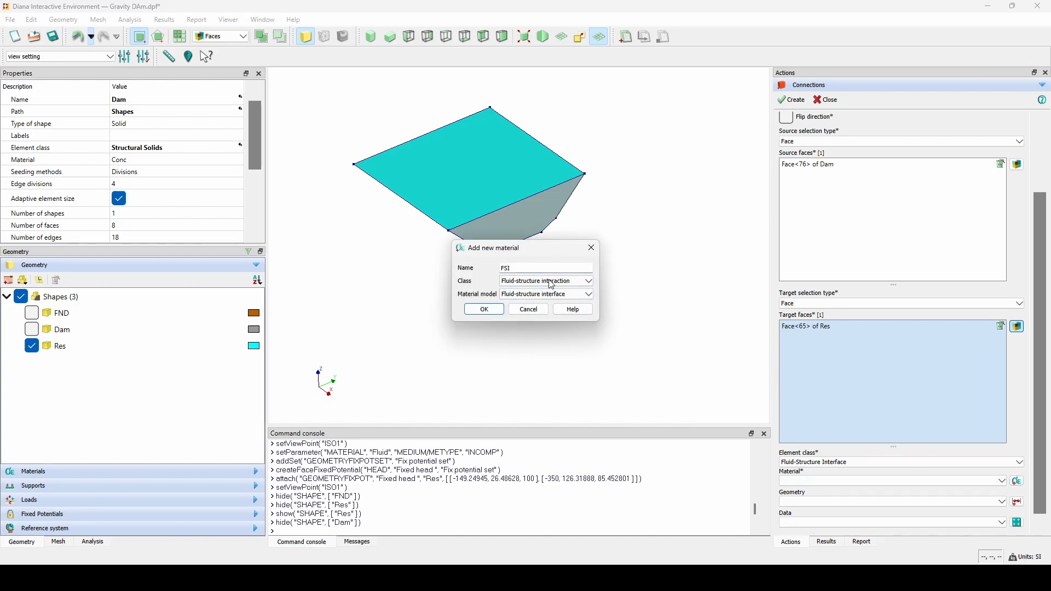
left_click(487, 309)
left_click(563, 231)
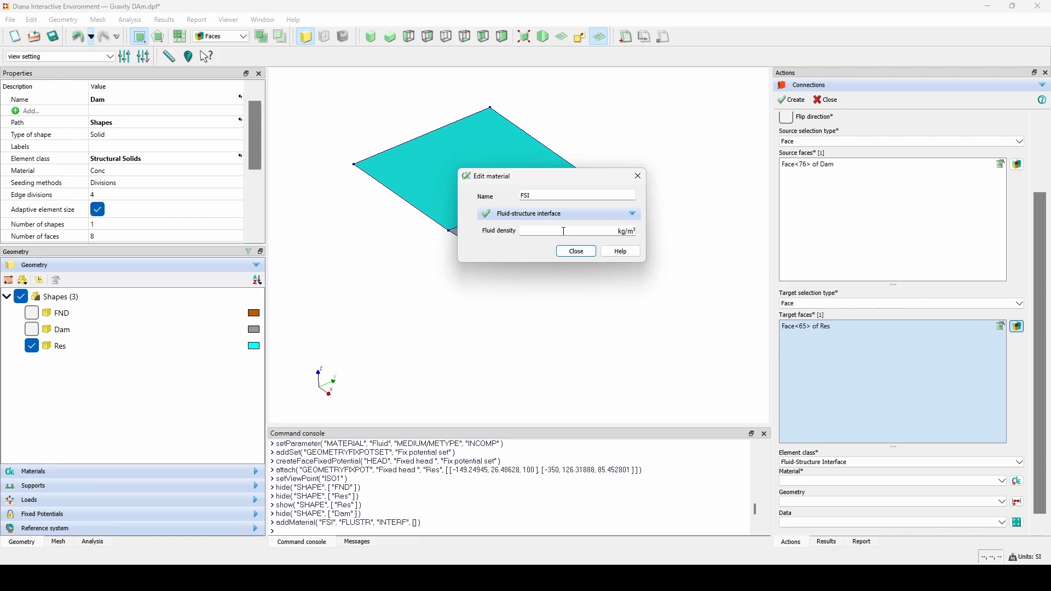
left_click(579, 251)
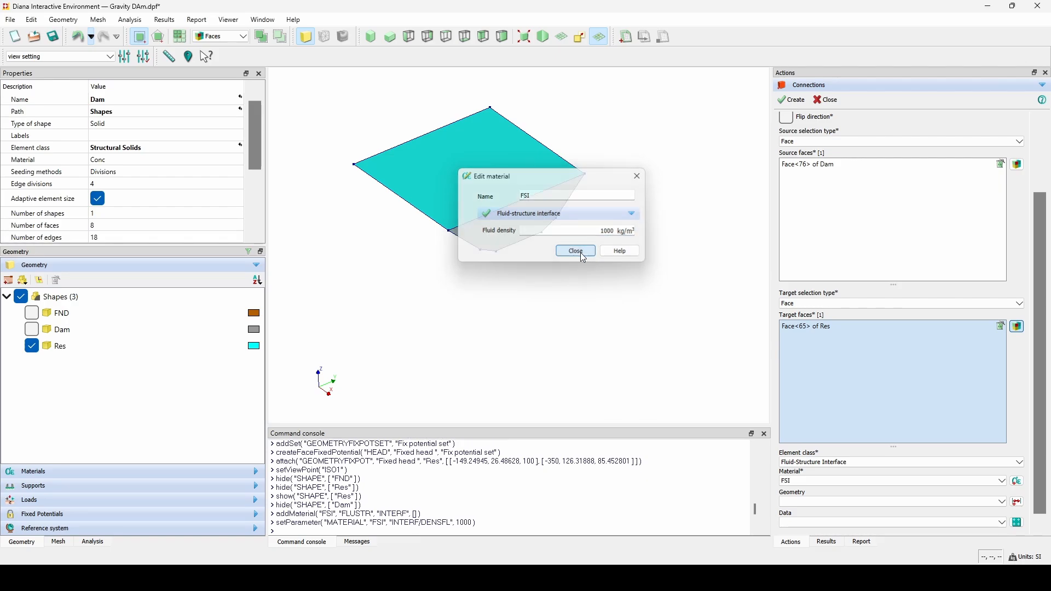
Create the FSI connection and close its definition
left_click(795, 100)
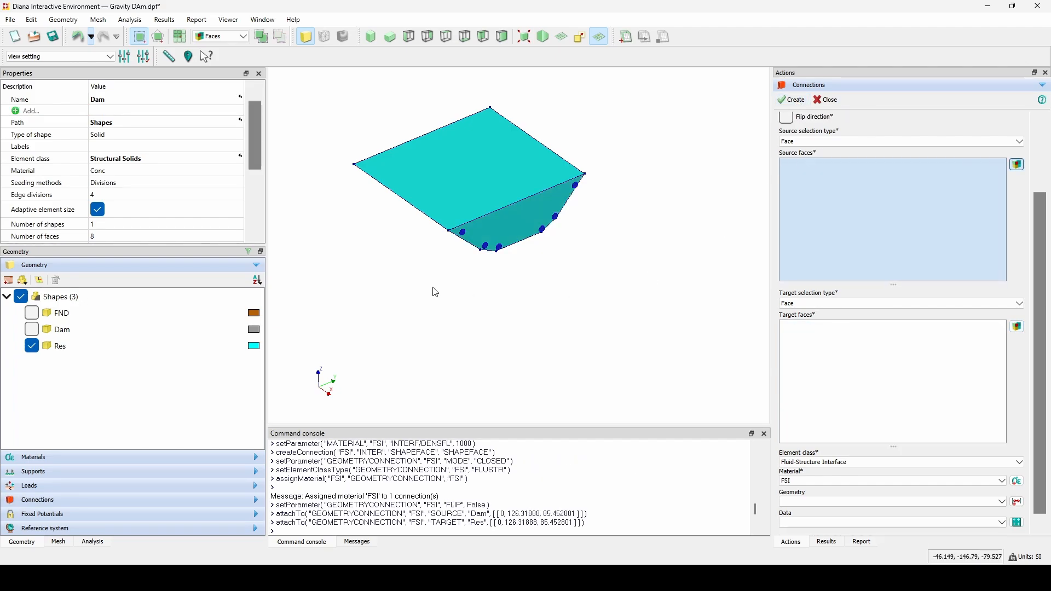
scroll(433, 287, "up", 1)
scroll(435, 286, "down", 2)
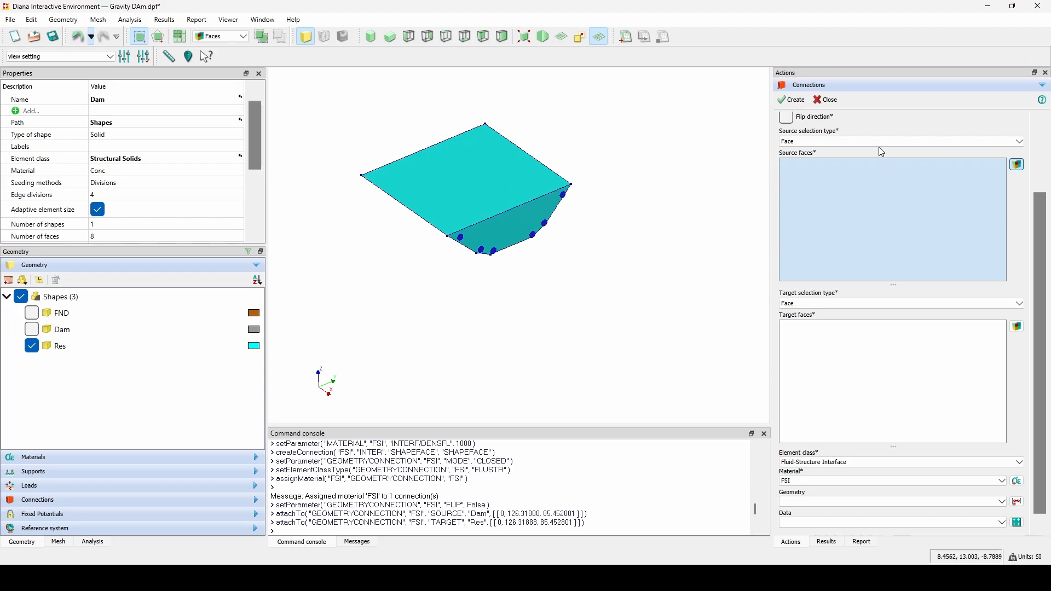
left_click(831, 101)
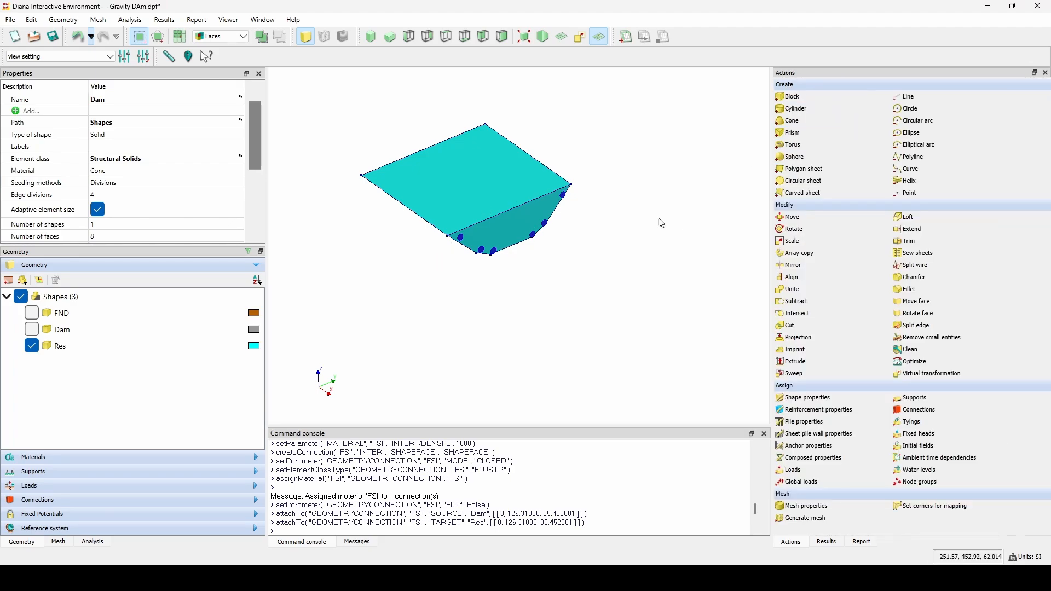
Show the FND shape and leave it as the only visible shape, with Dam and Res hidden
left_click(36, 319)
left_click(33, 314)
left_click(33, 331)
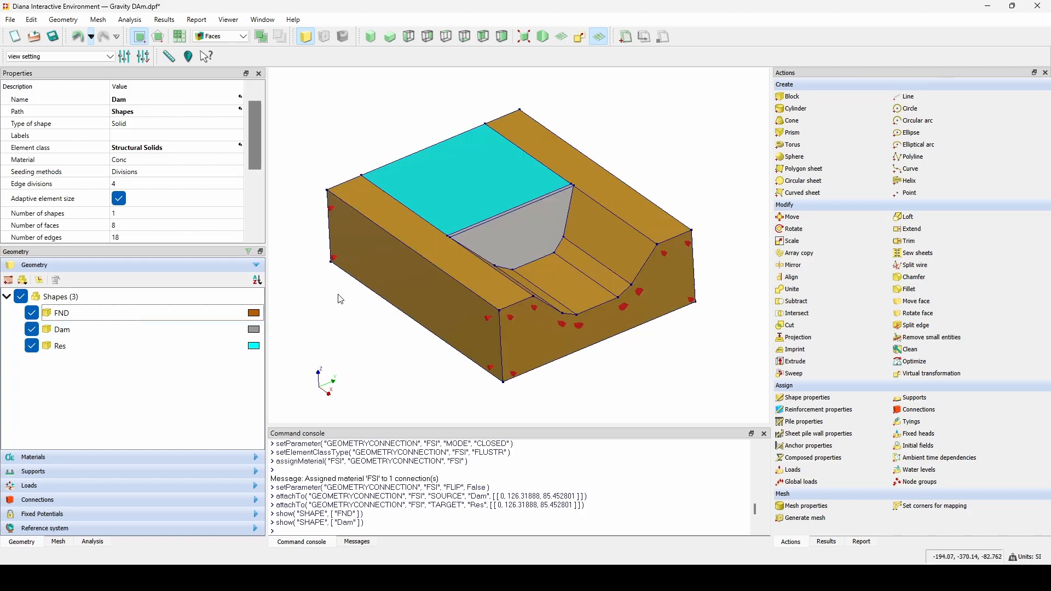
left_click_drag(368, 288, 516, 340)
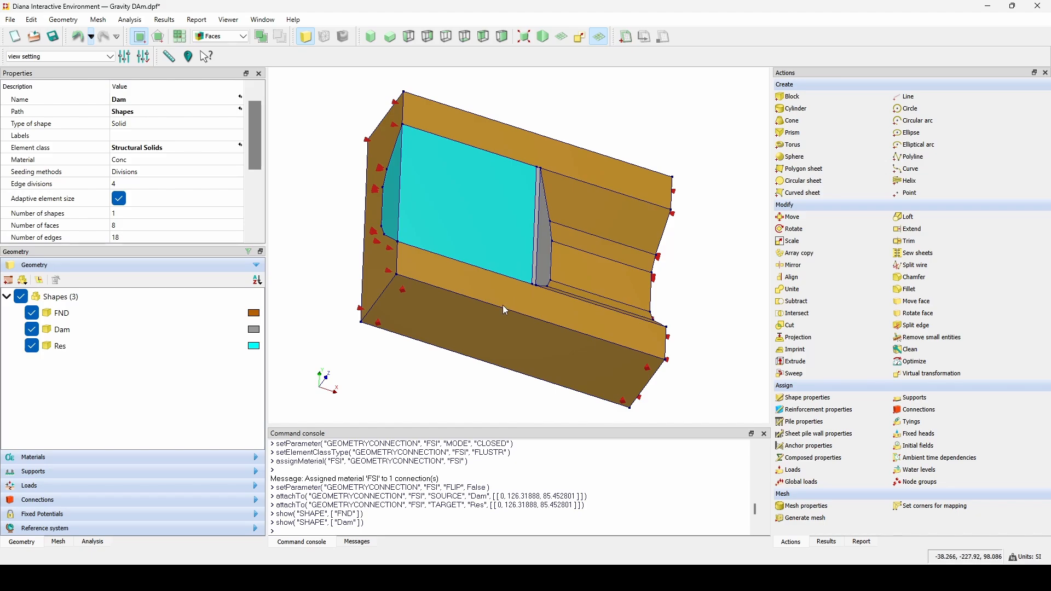
left_click_drag(473, 308, 475, 276)
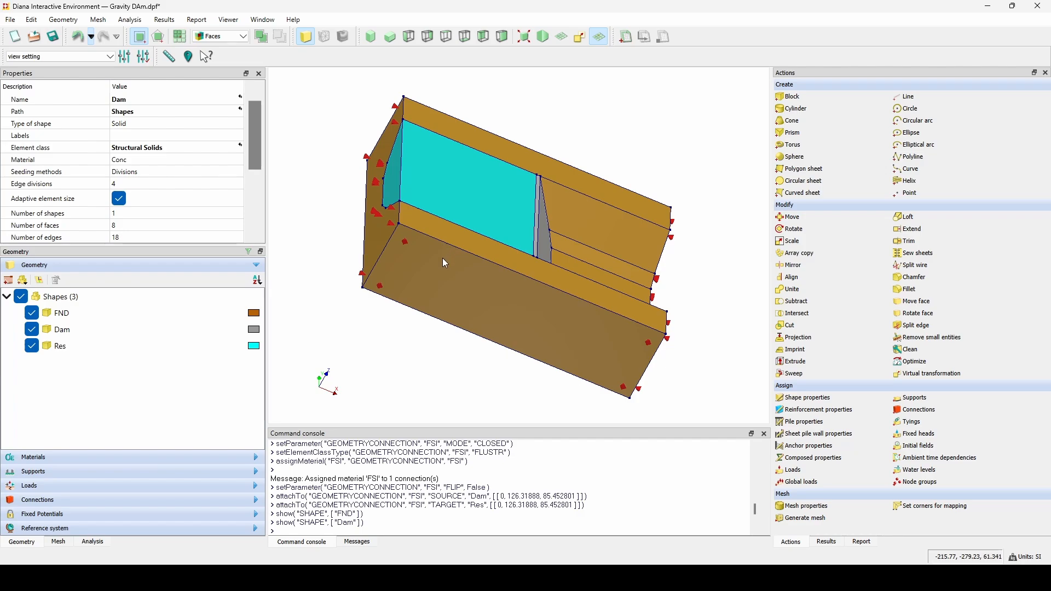
left_click(32, 330)
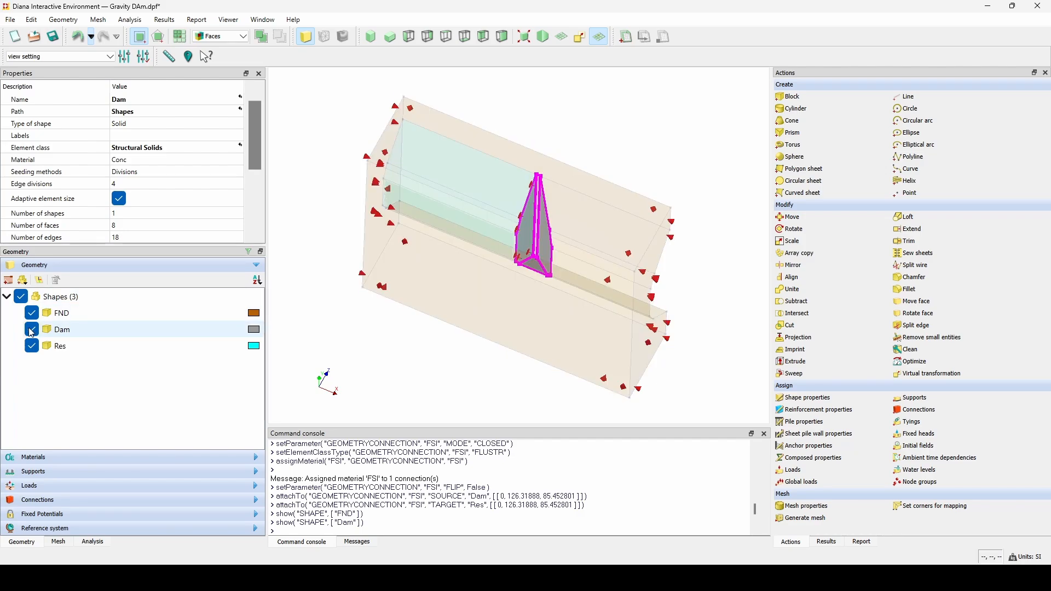
left_click(31, 344)
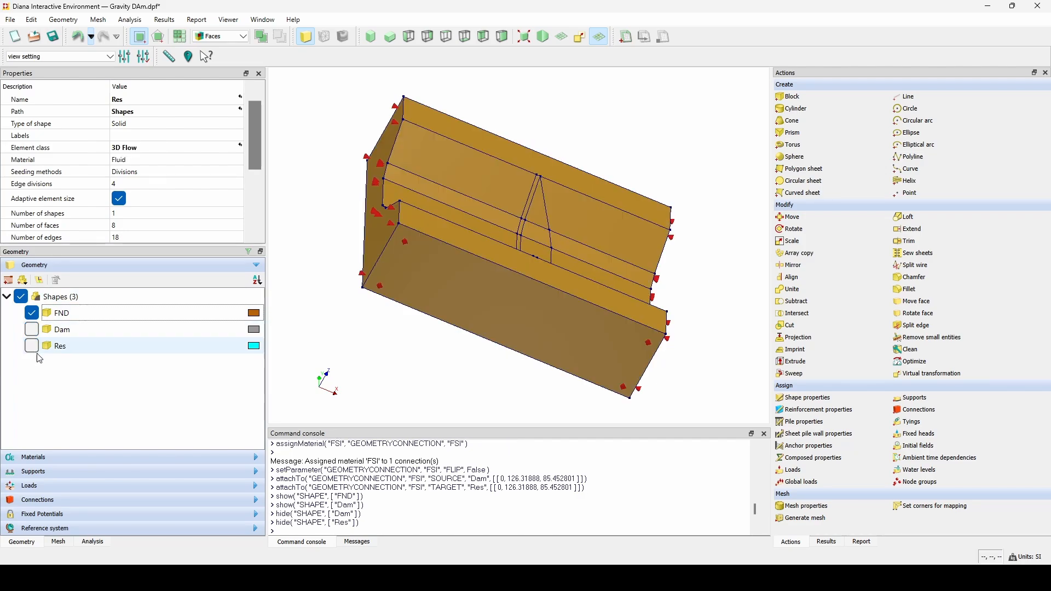
Start a new connection named DIS and set its connection type to Disconnect
left_click(918, 412)
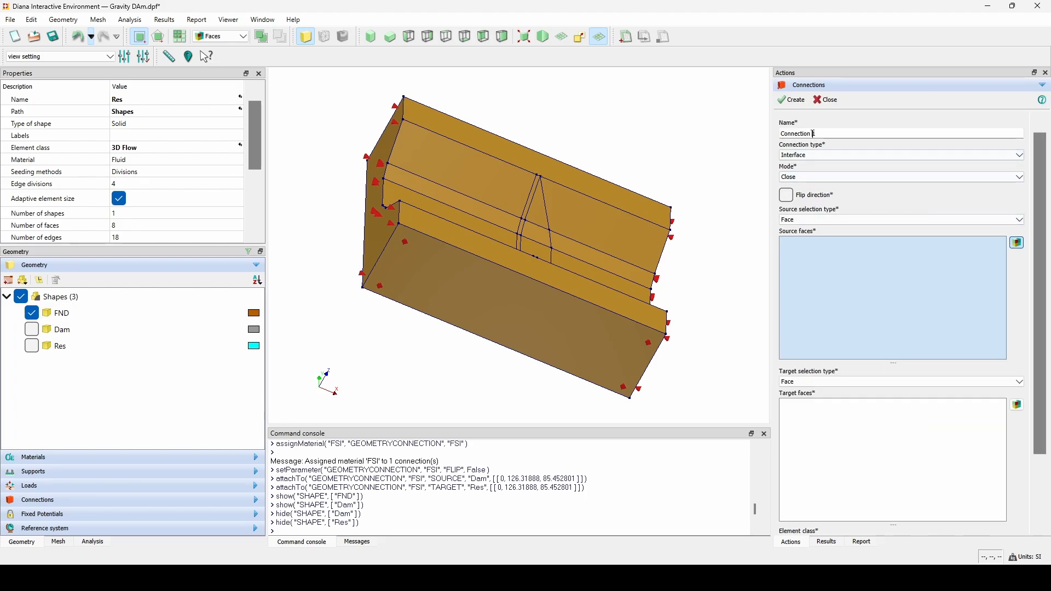
type("DIS")
left_click(836, 156)
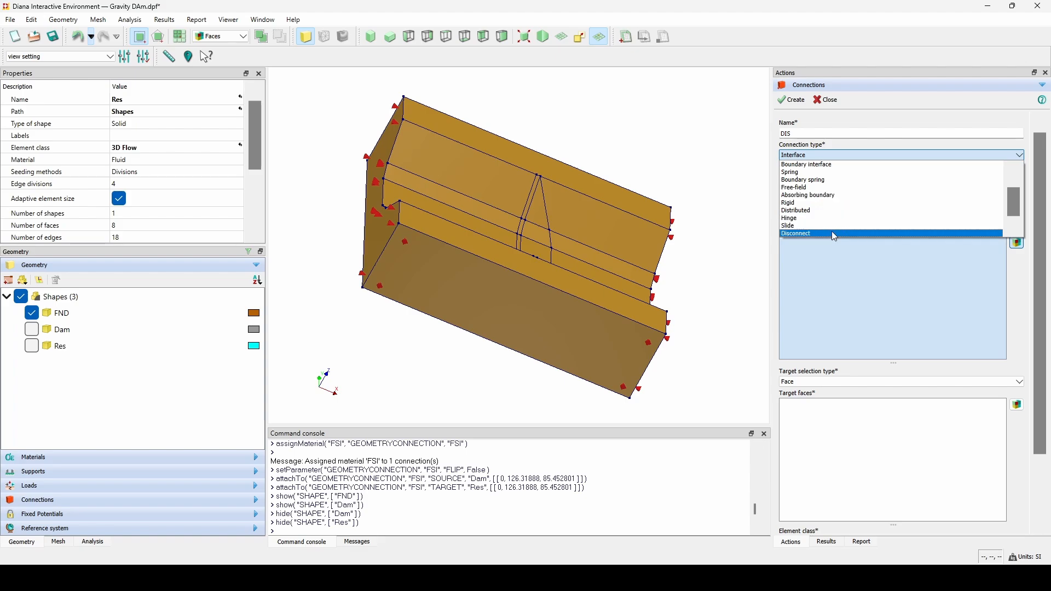
left_click(832, 231)
Set the source selection type to Face and select the five upstream valley faces of FND as the DIS source
left_click(824, 184)
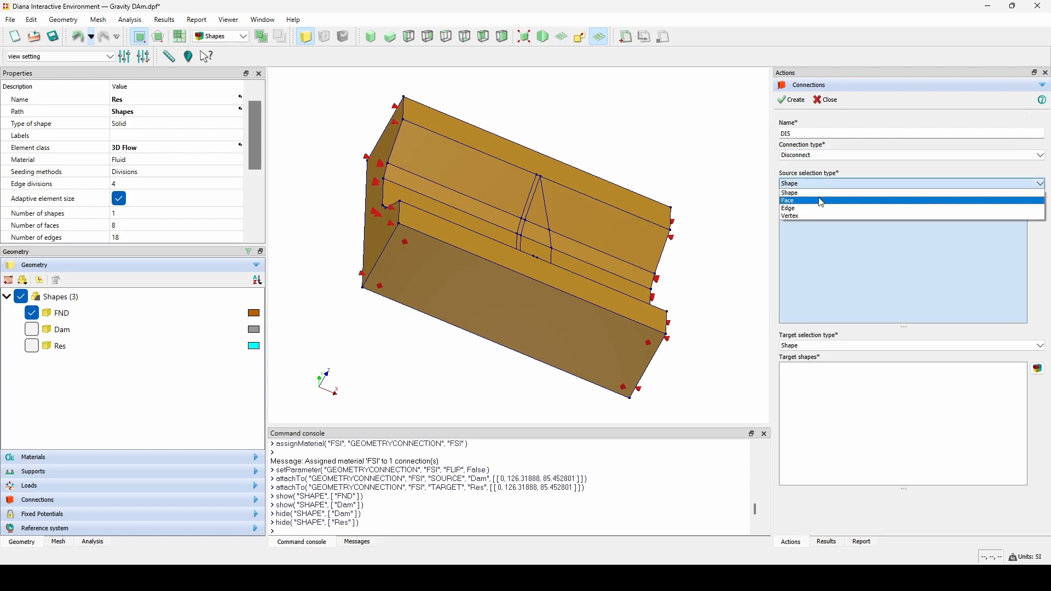
left_click(823, 202)
middle_click_drag(505, 232, 488, 270)
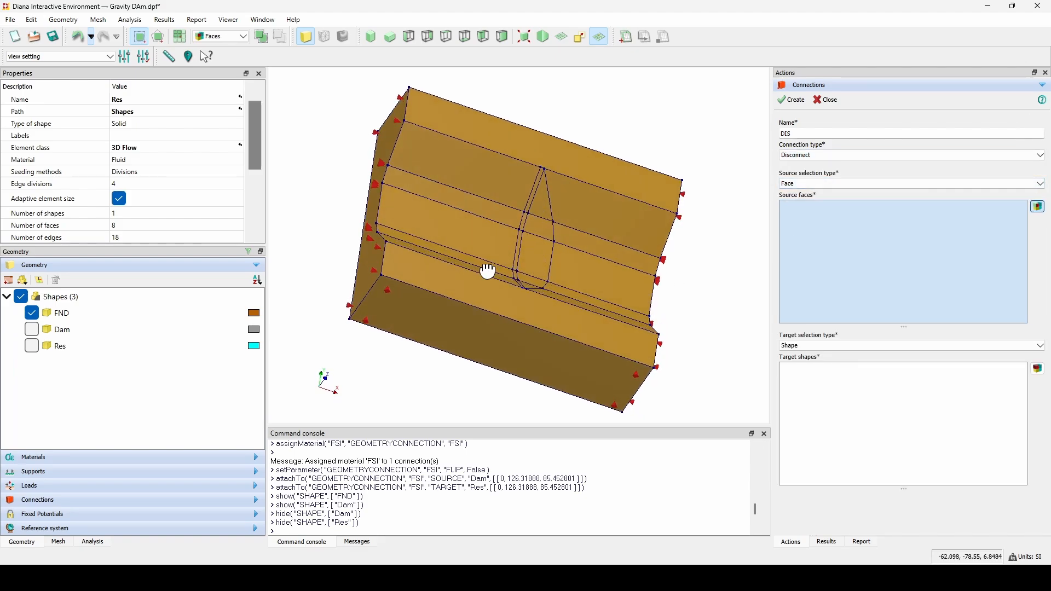
left_click(502, 172)
left_click(490, 213)
middle_click_drag(491, 213, 467, 255)
left_click(466, 262)
left_click(465, 268)
left_click(466, 285)
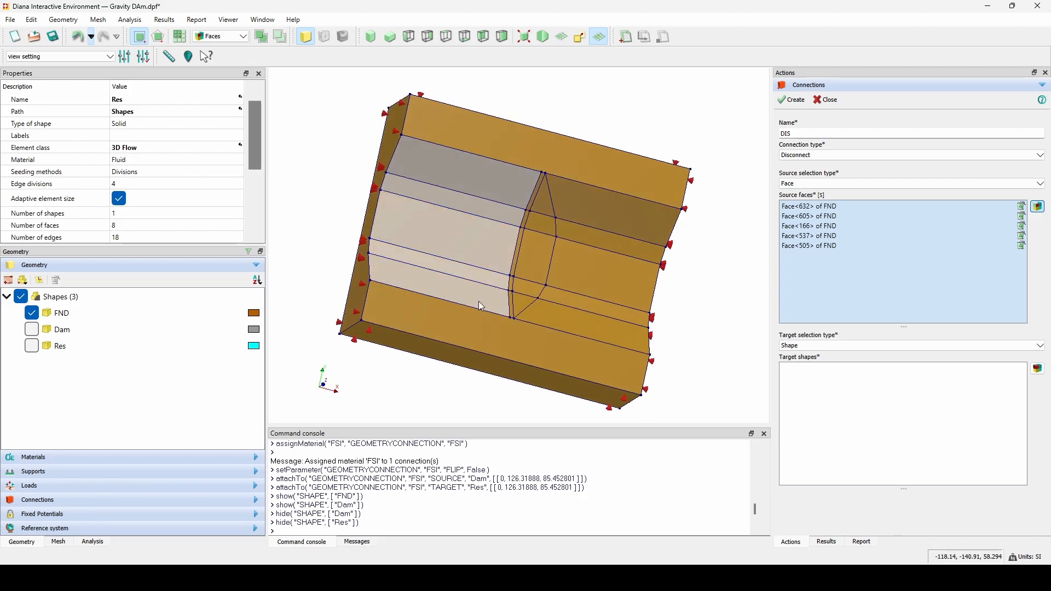
With FND hidden and Res shown, create the DIS connection using the reservoir's five faces that touch the foundation as target faces
left_click(819, 346)
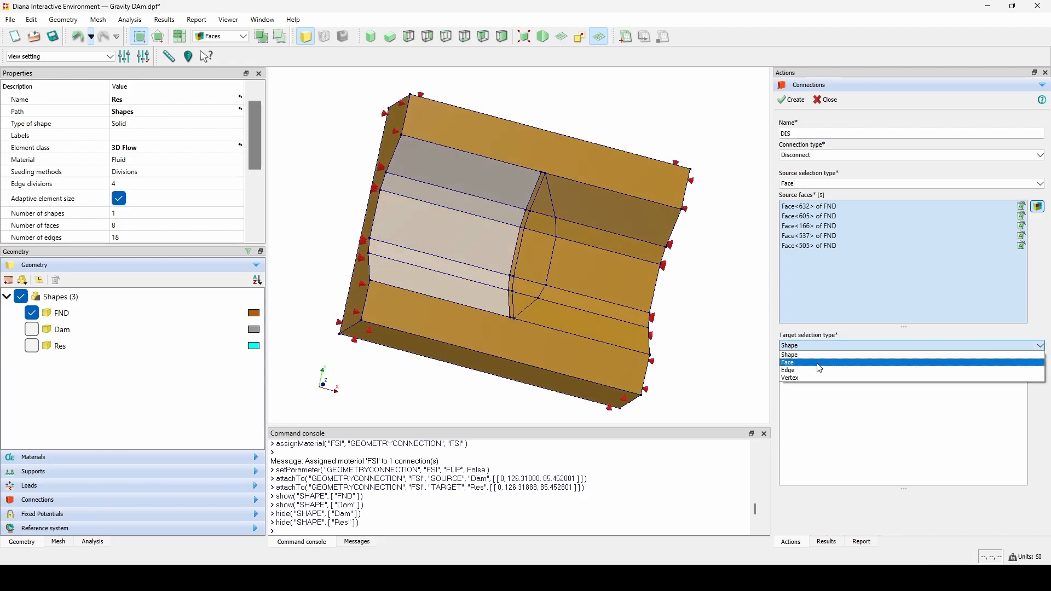
left_click(820, 366)
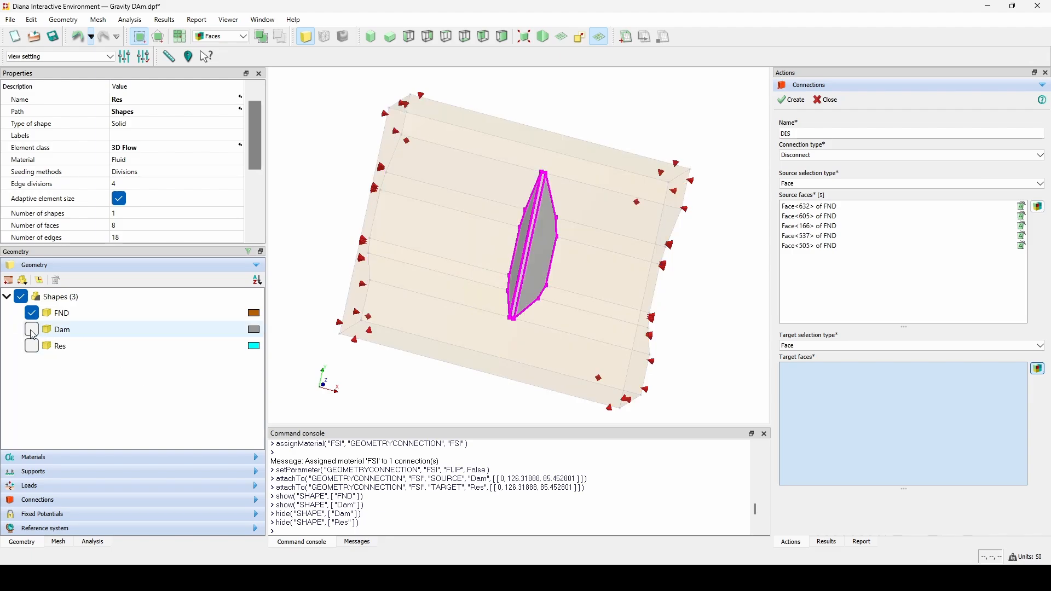
left_click(32, 313)
left_click(31, 346)
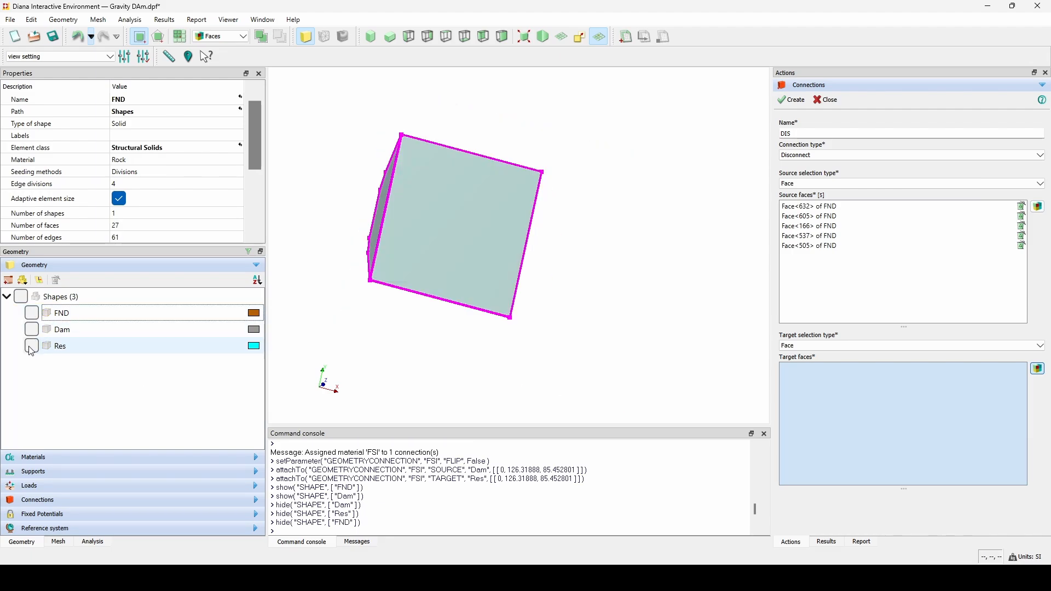
middle_click_drag(381, 306, 762, 296)
left_click(583, 173)
left_click(591, 192)
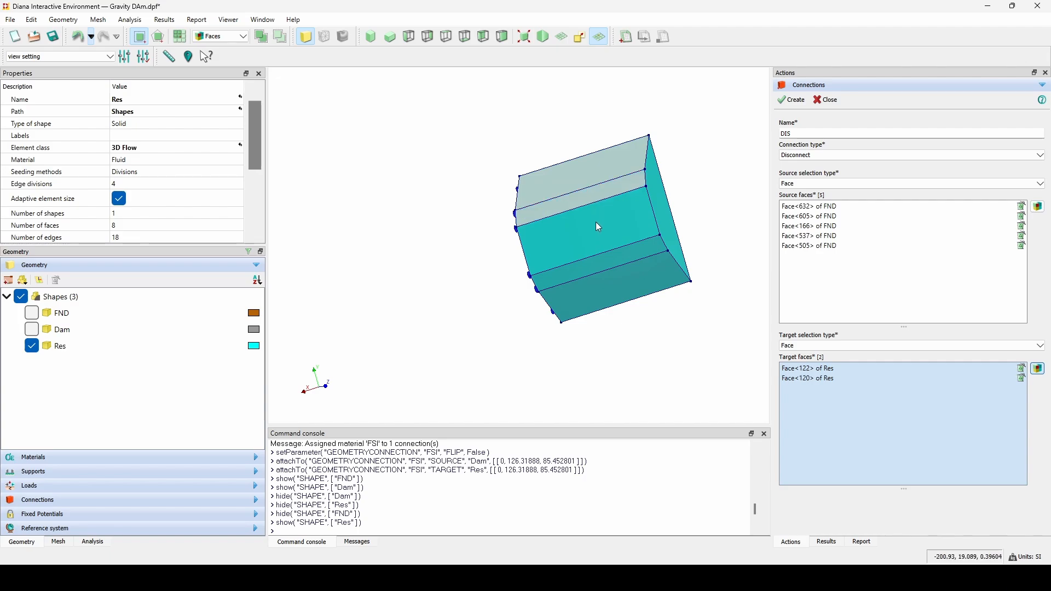
left_click(596, 221)
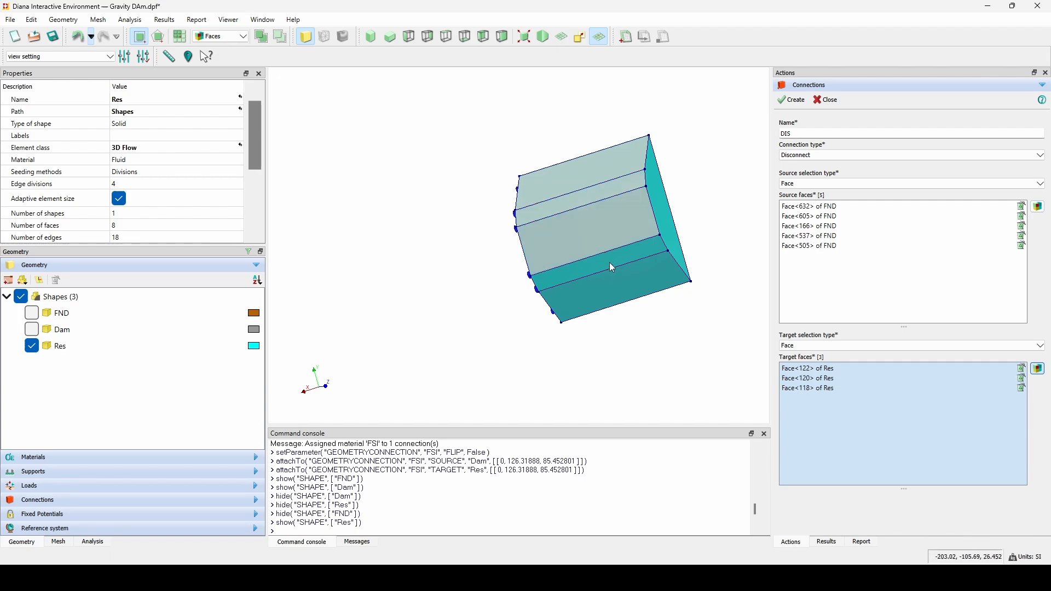
left_click(792, 100)
left_click(826, 101)
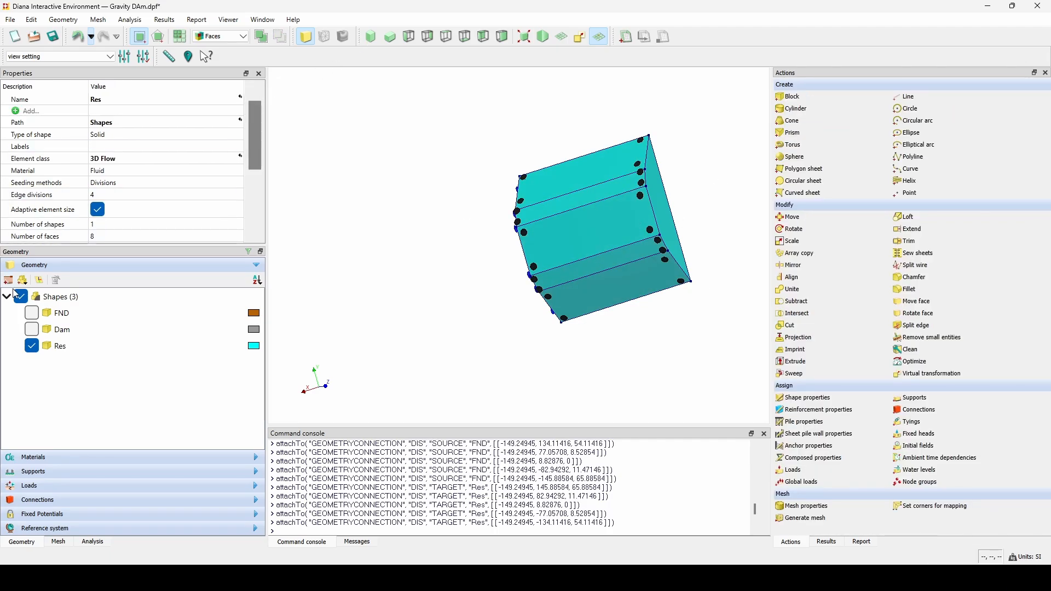
Show the FND and Dam shapes again and return to the isometric view
left_click(32, 313)
left_click(31, 329)
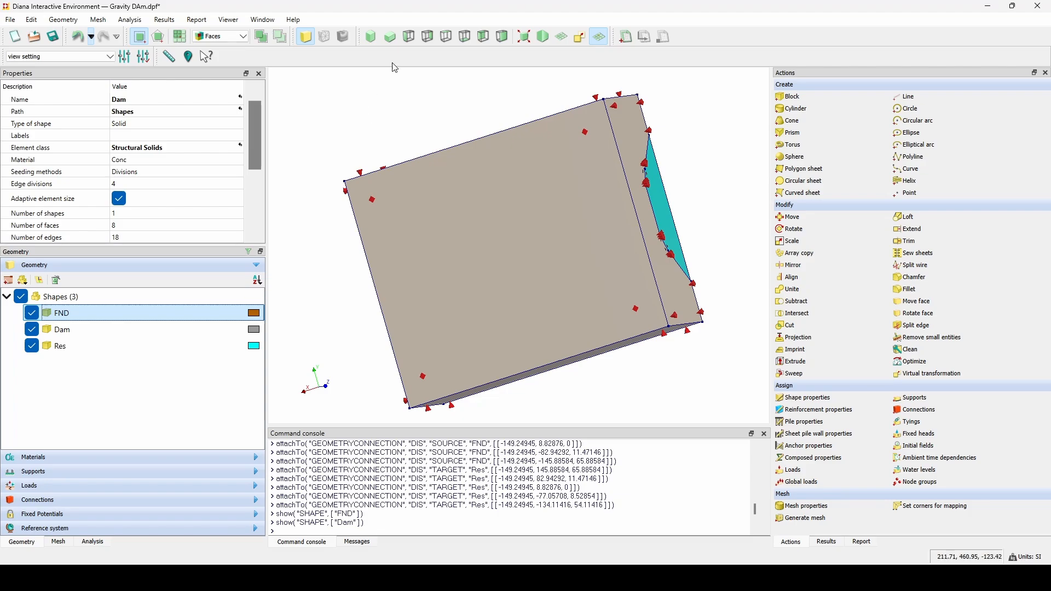
left_click(376, 37)
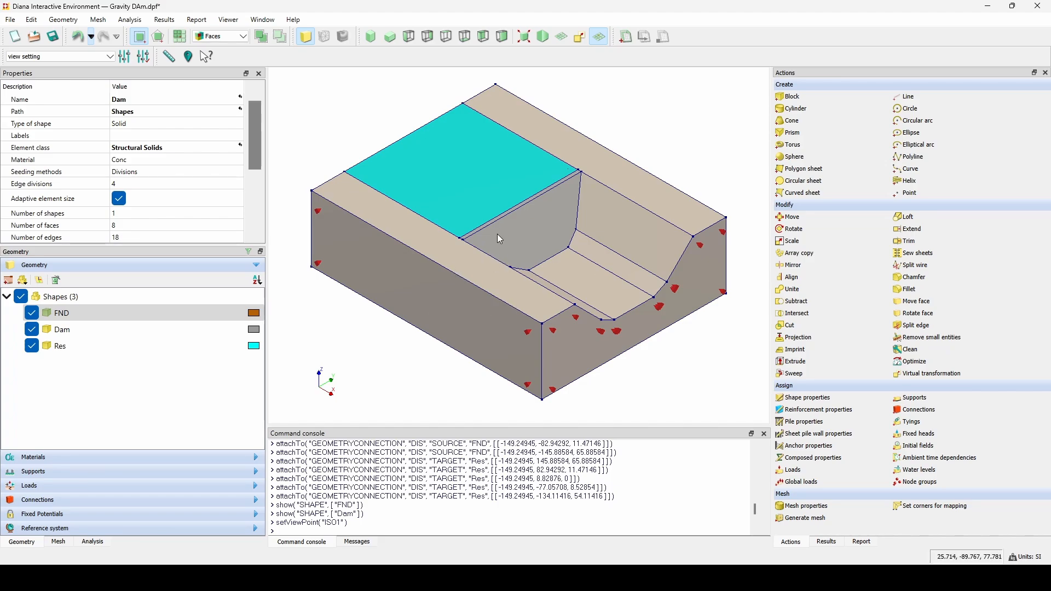
Start a new connection named SSI of type Interface, with the Dam's downstream face selected
left_click(530, 230)
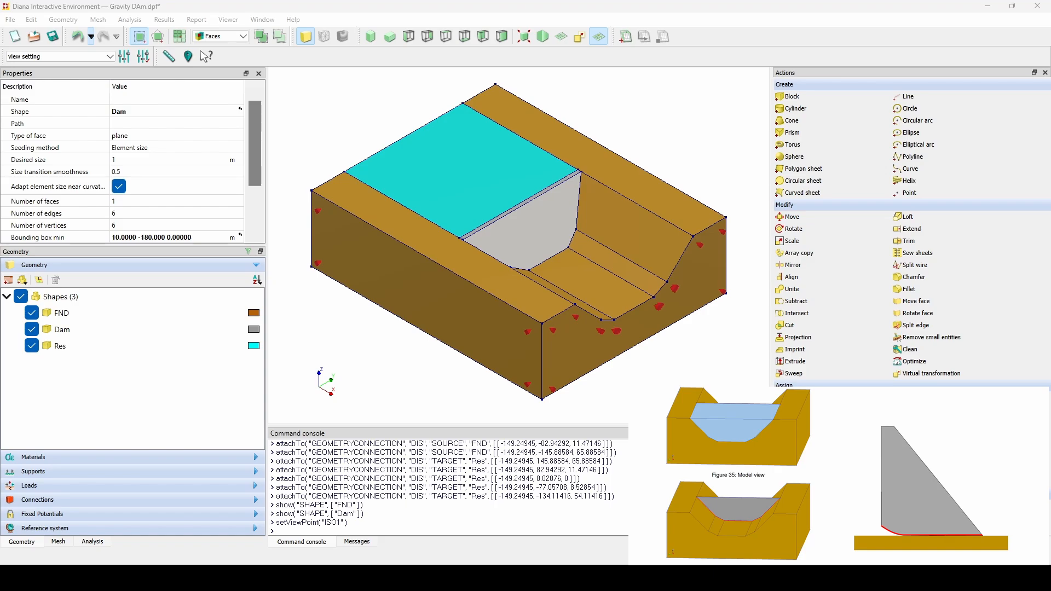
left_click(815, 409)
double_click(833, 133)
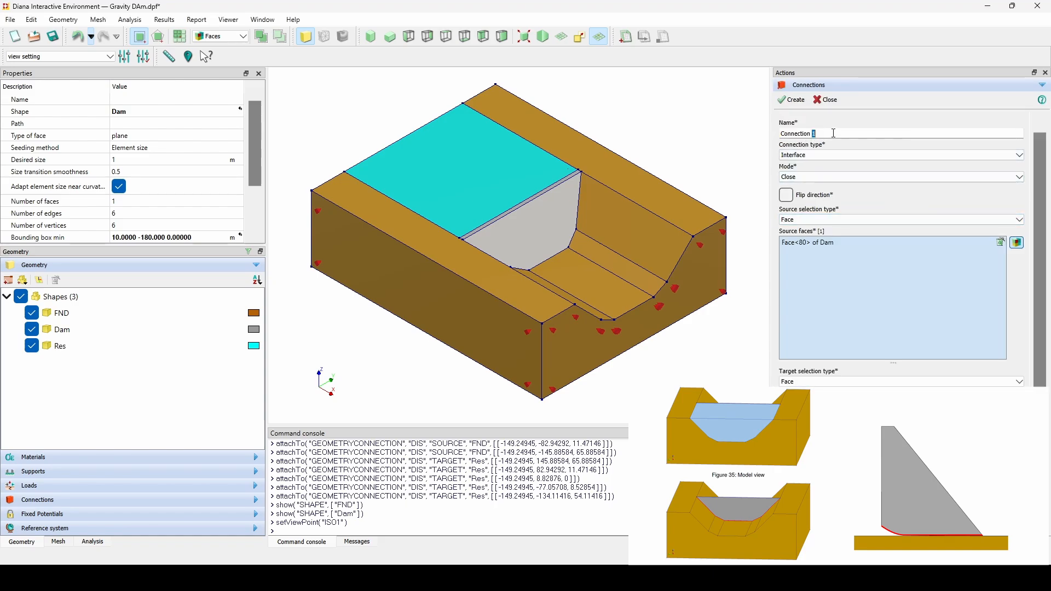
left_click(833, 133)
type("SSI")
left_click(832, 155)
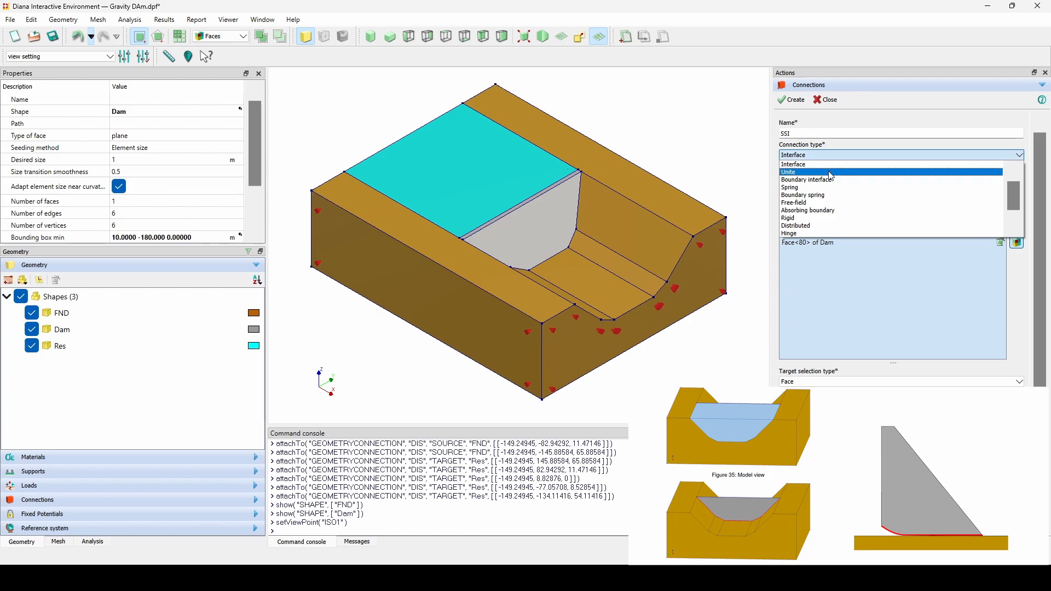
left_click(831, 173)
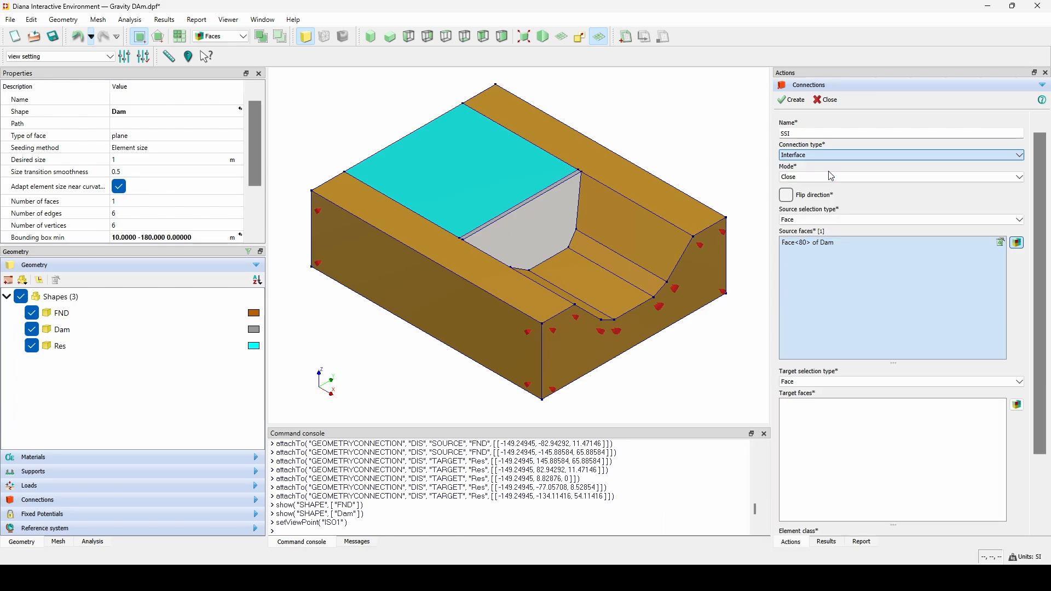
Change the SSI connection to type Unite with the Dam and FND shapes as source, and create it
left_click(787, 171)
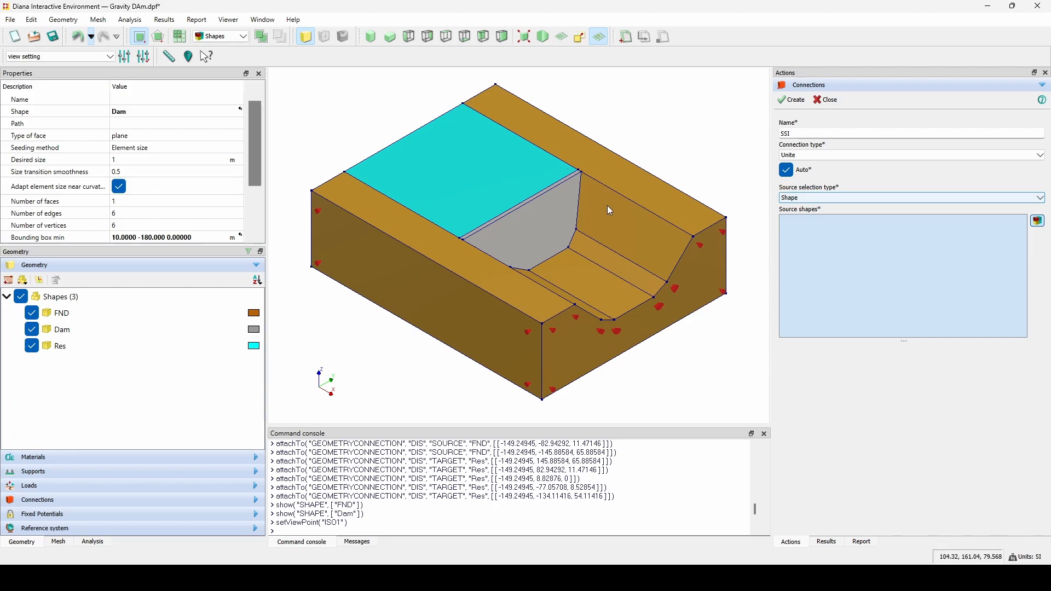
left_click(572, 241)
left_click(628, 251)
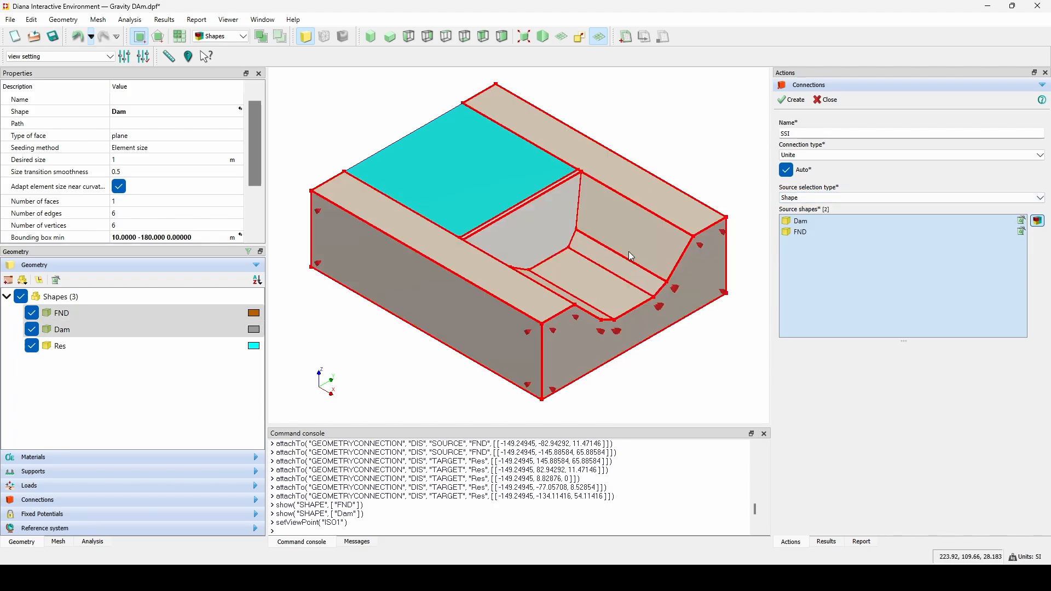
left_click(794, 101)
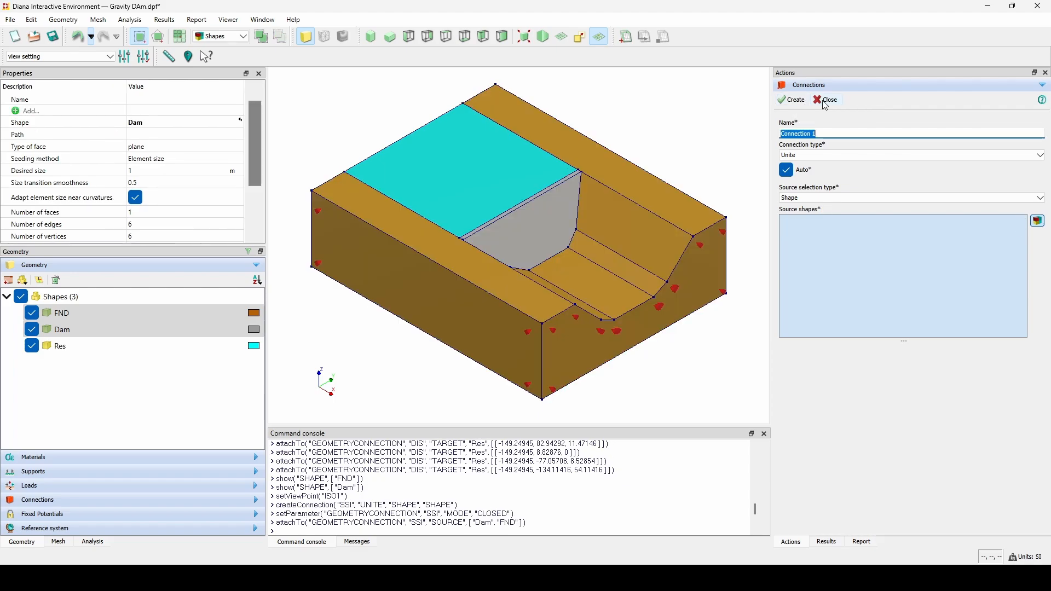
left_click(827, 100)
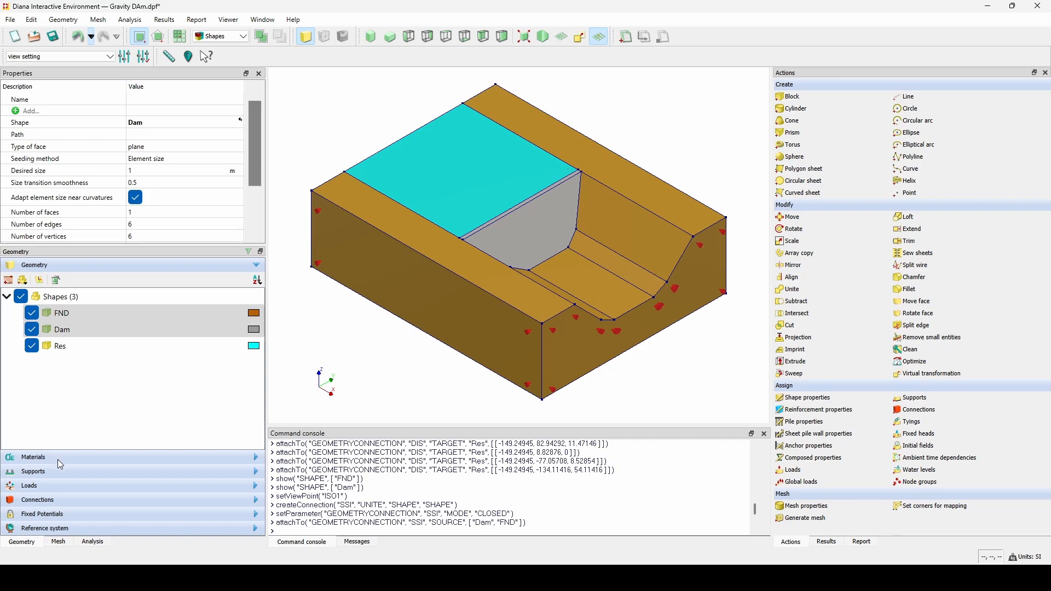
Review the model's defined materials and its interface, unite and disconnect connections
left_click(57, 458)
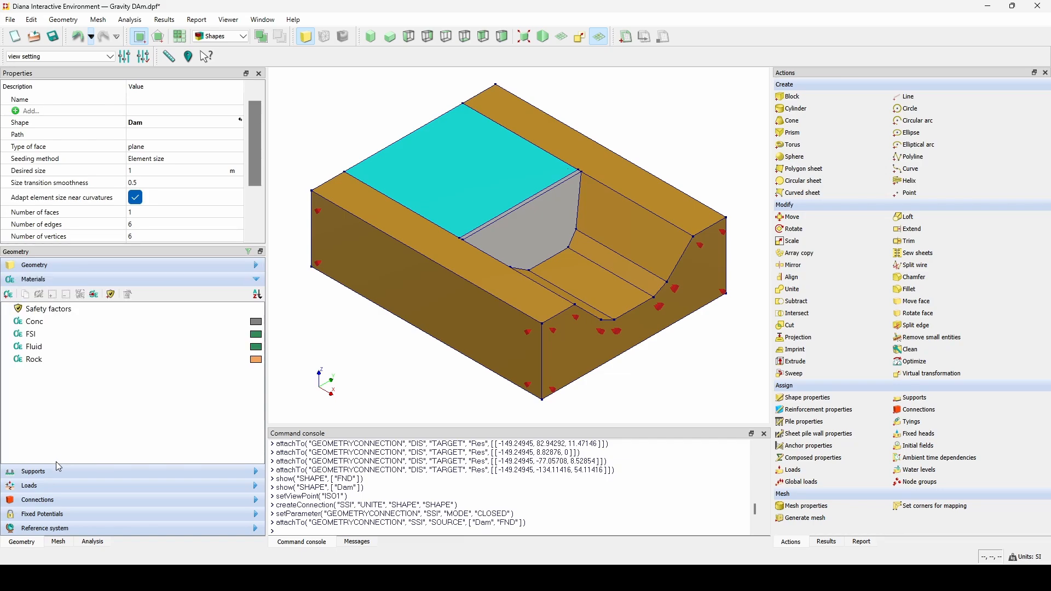
left_click(55, 474)
left_click(55, 500)
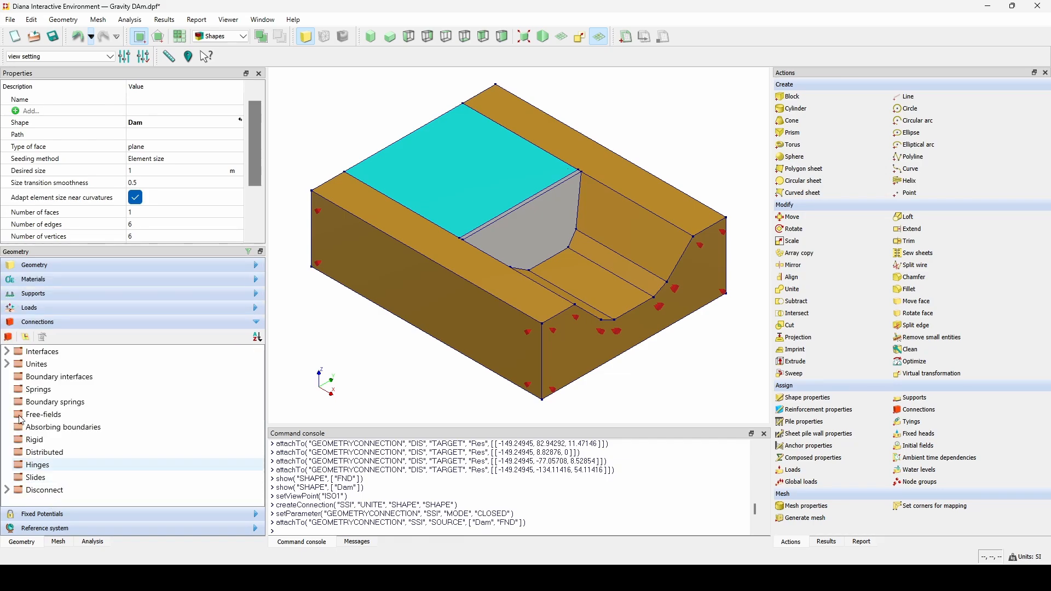
left_click(8, 352)
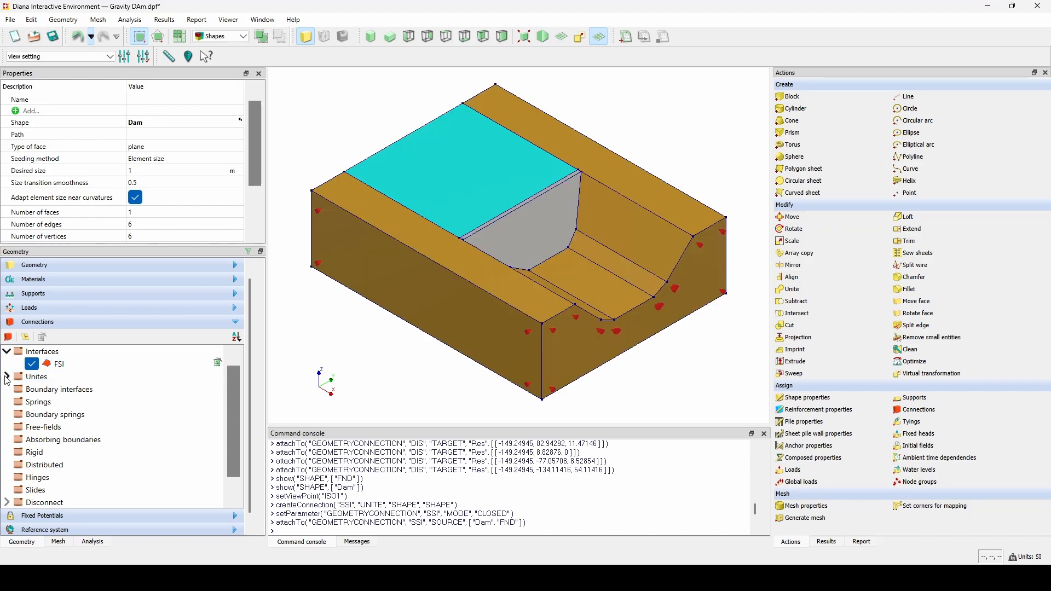
left_click(6, 377)
scroll(124, 380, "down", 1)
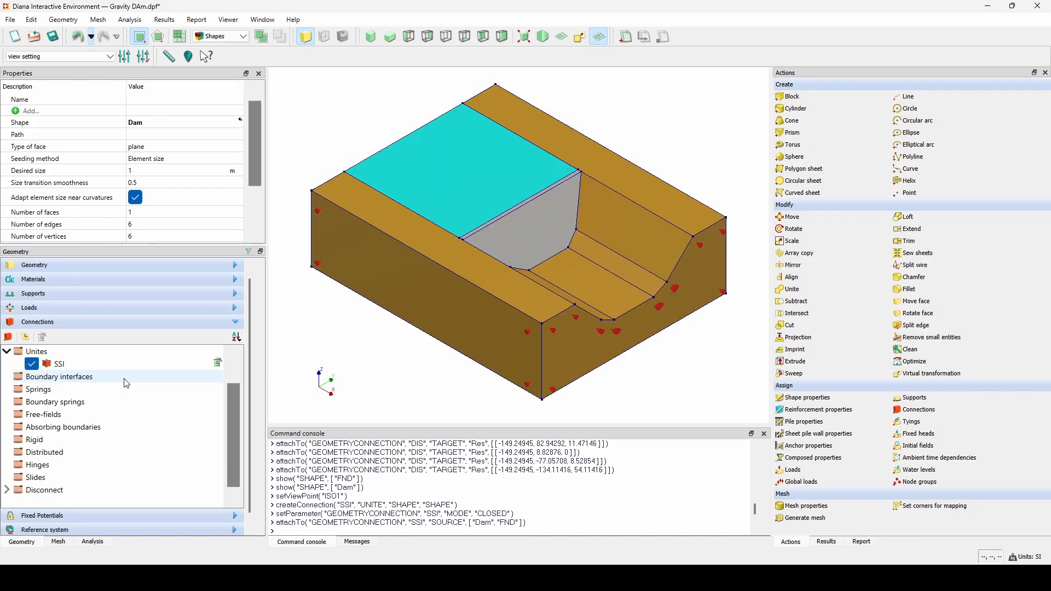
left_click(7, 490)
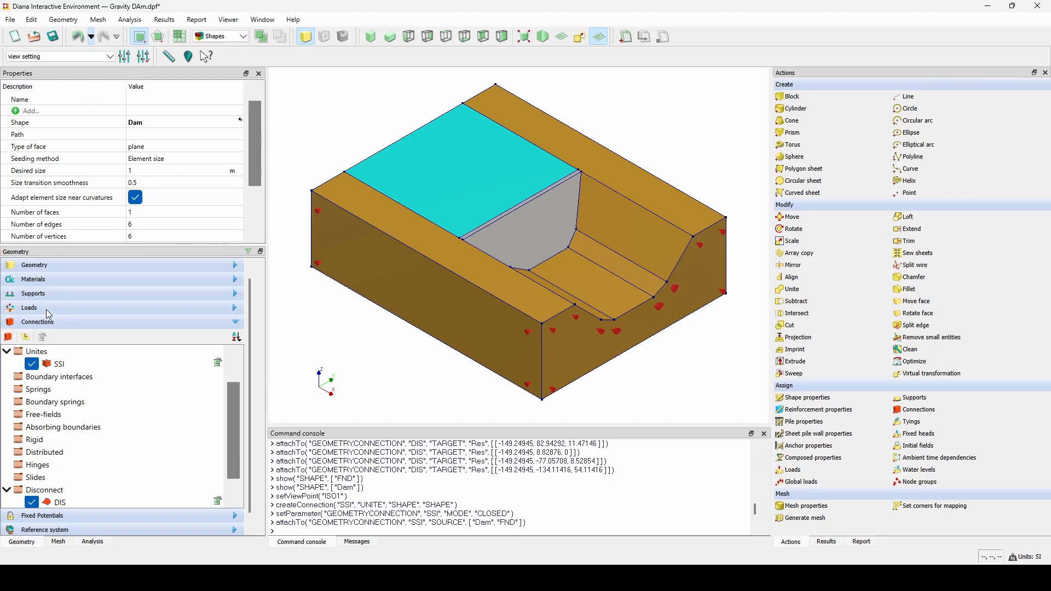
Create a global deadweight load named SW in a new load case SW
left_click(46, 310)
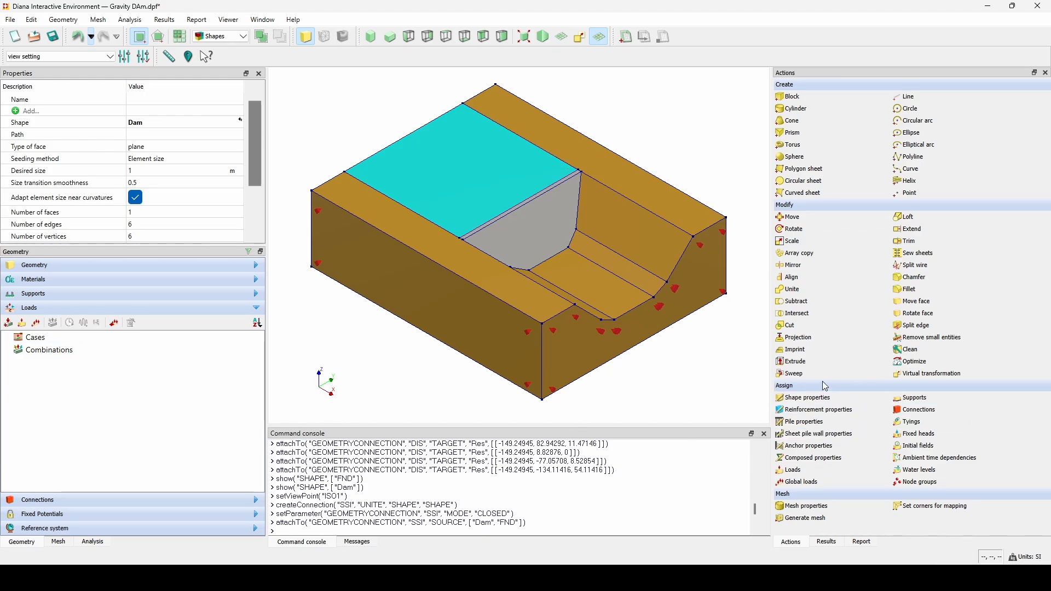
left_click(821, 483)
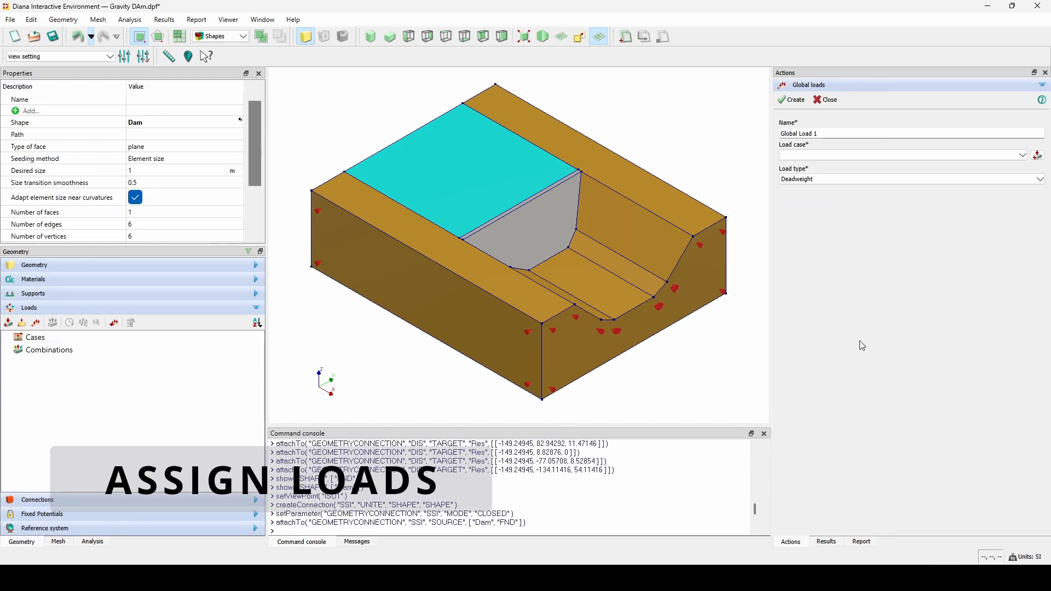
triple_click(833, 133)
type("SW")
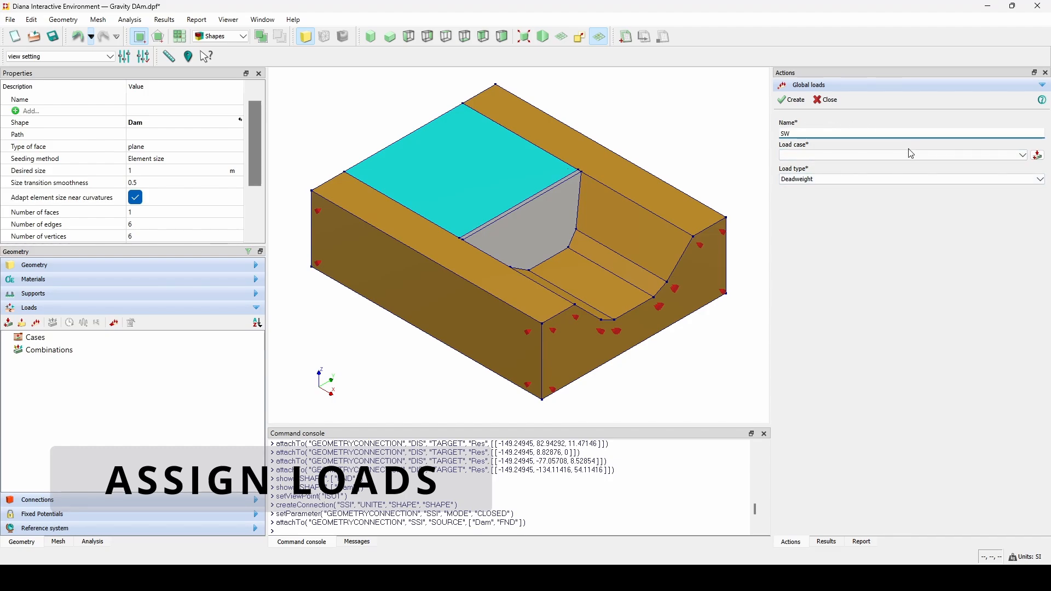
left_click(1037, 155)
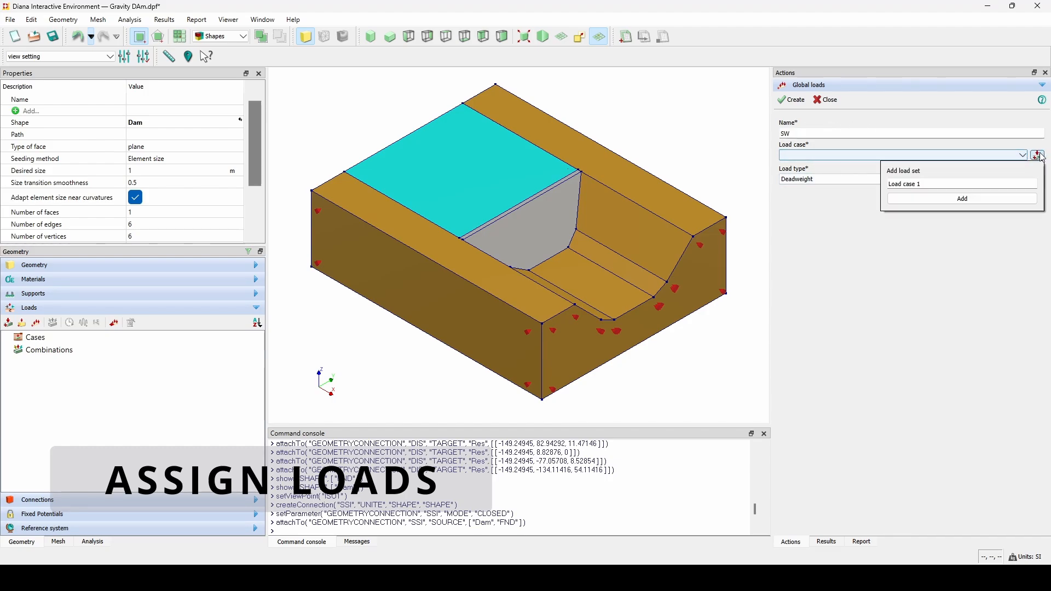
triple_click(946, 184)
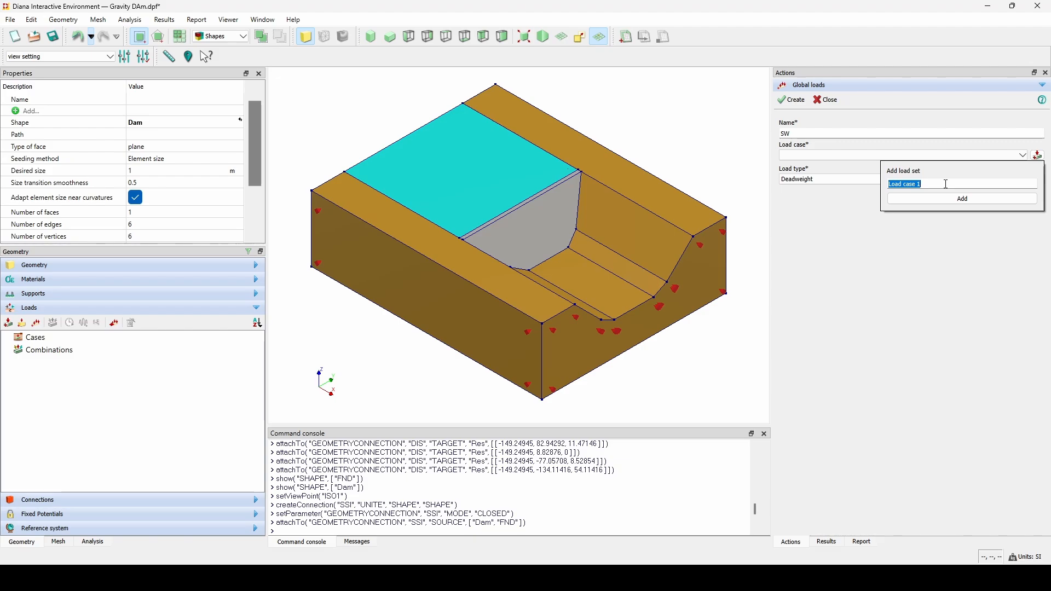
left_click(947, 184)
type("SW")
left_click(962, 198)
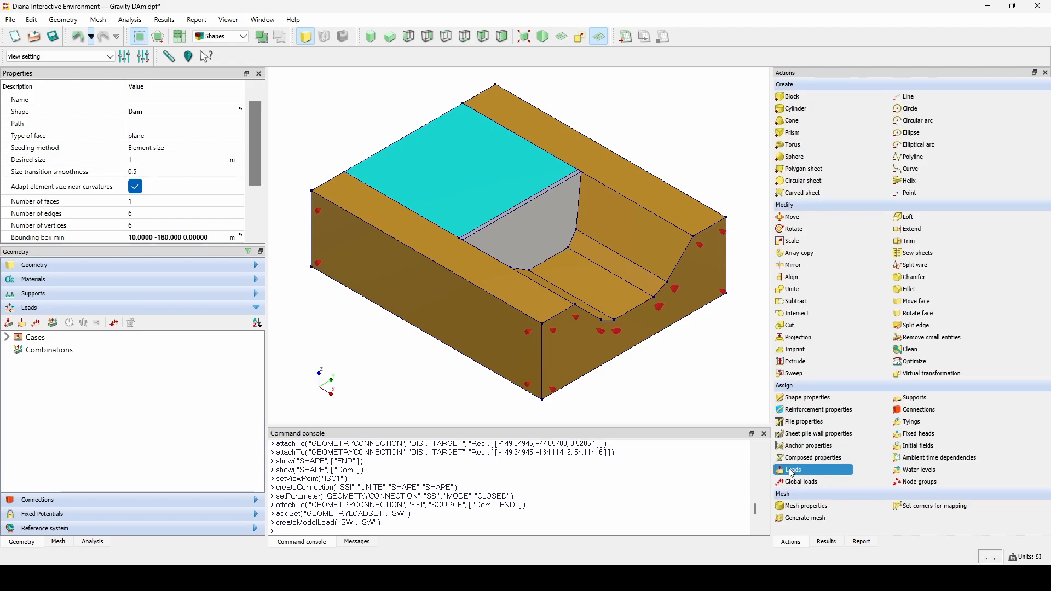
Start a new load named Hydro and add a new load case Hydro for it
left_click(792, 471)
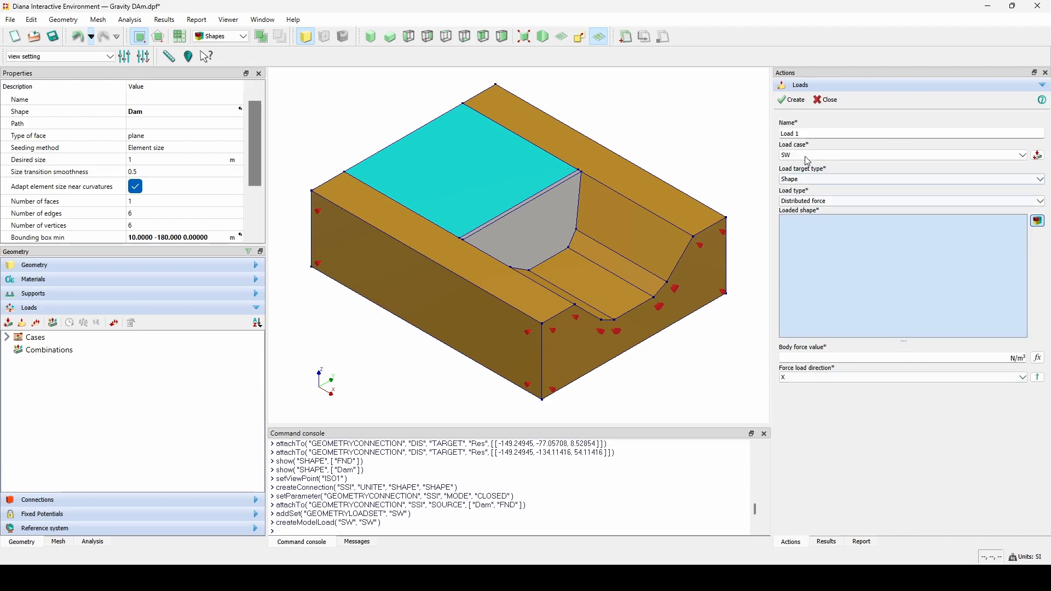
triple_click(809, 133)
type("Hydro")
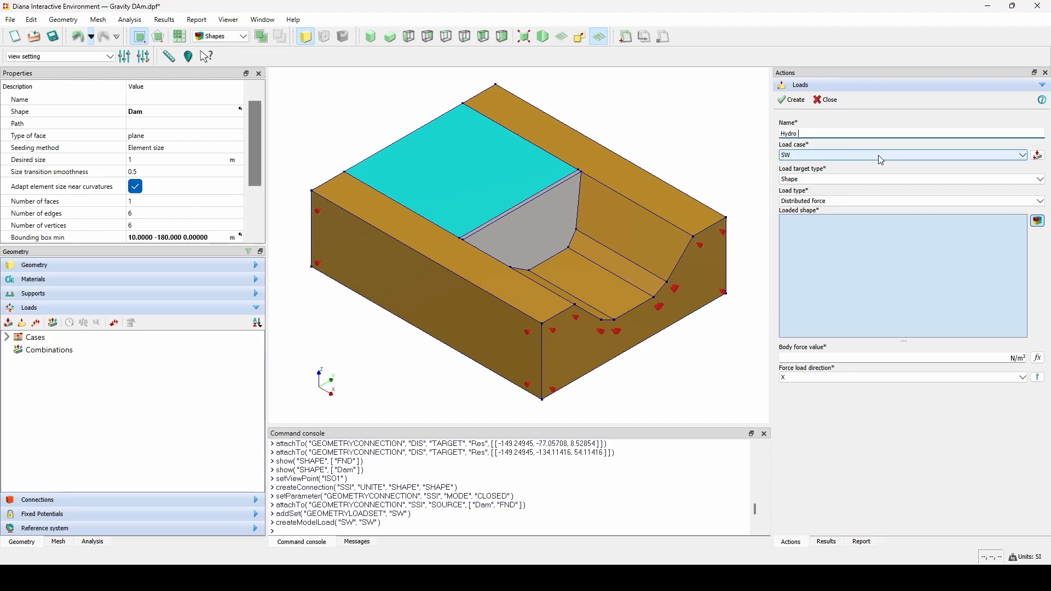
left_click(1038, 156)
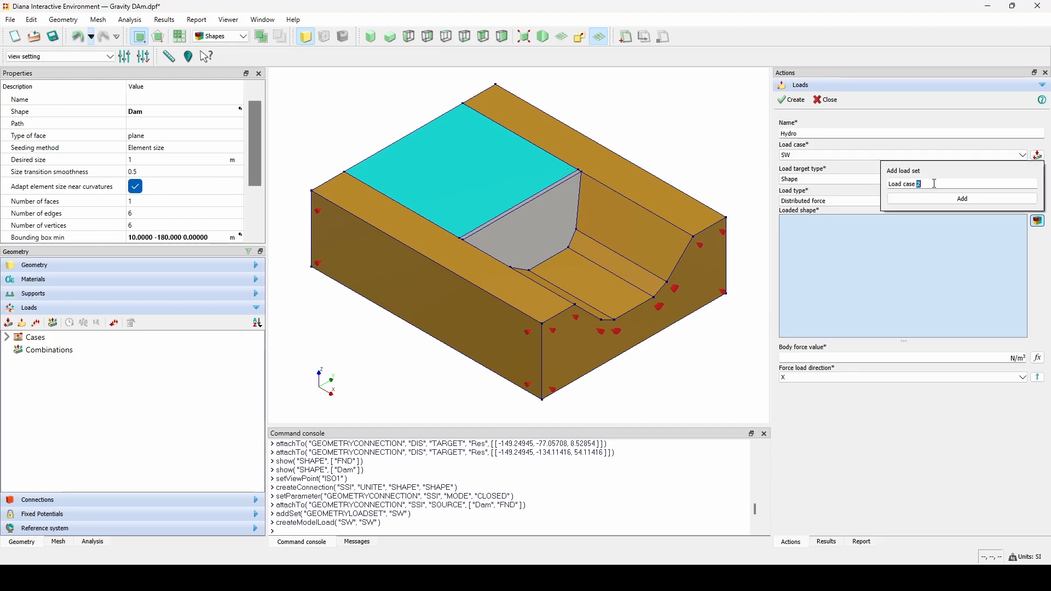
type("Hydro")
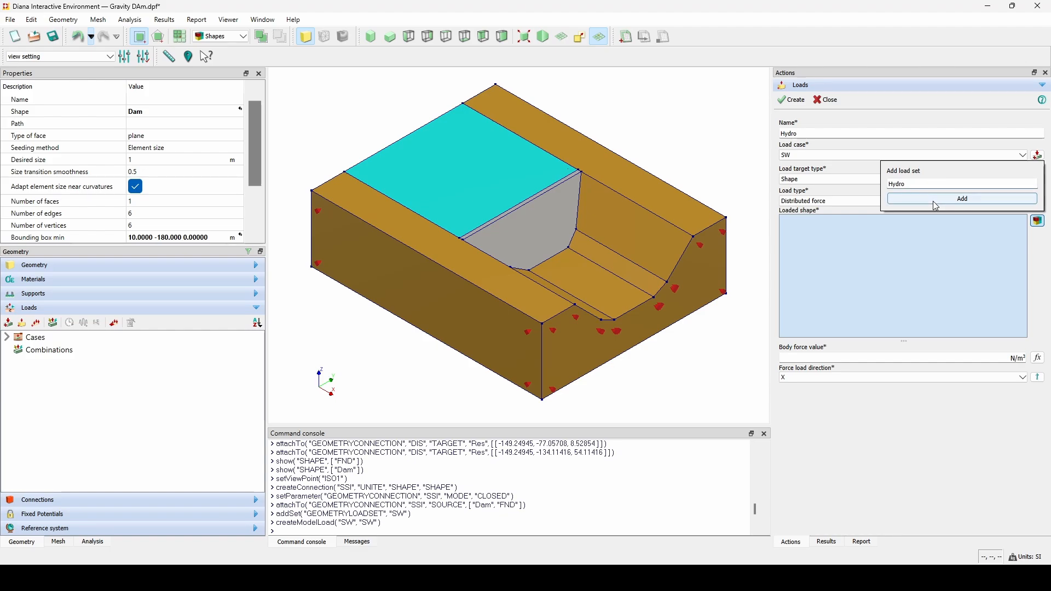
left_click(934, 199)
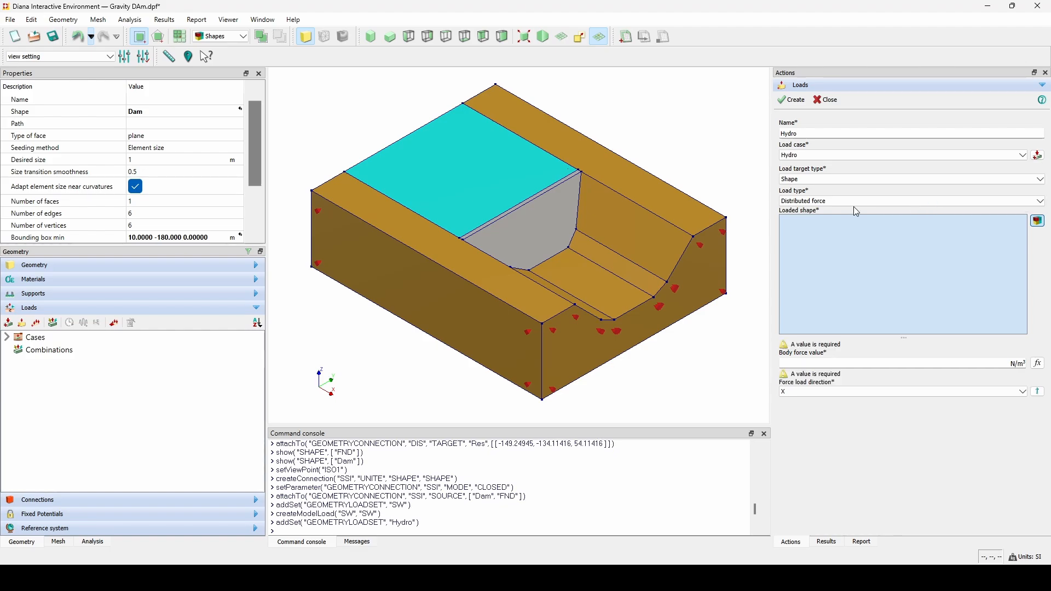
Set the Hydro load's target type to Face and its load type to Hydrostatic pressure
left_click(832, 179)
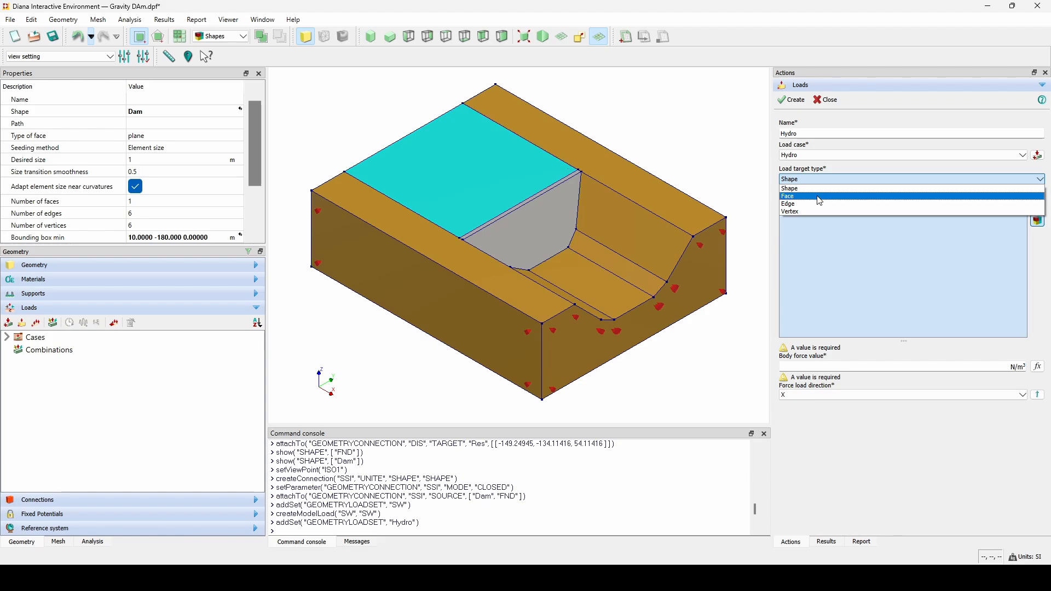
left_click(818, 197)
left_click(832, 201)
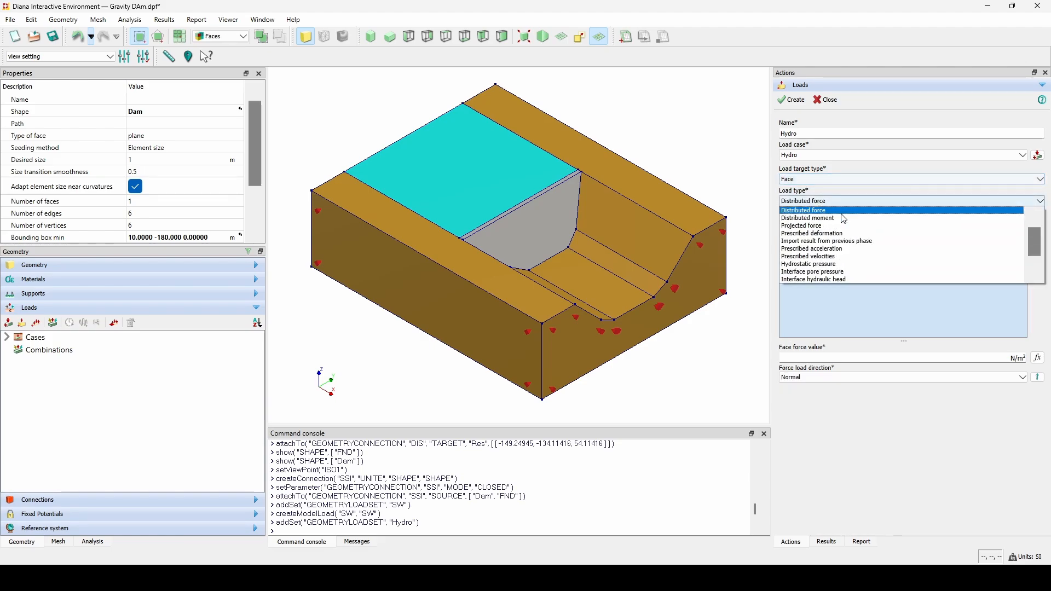
left_click(843, 266)
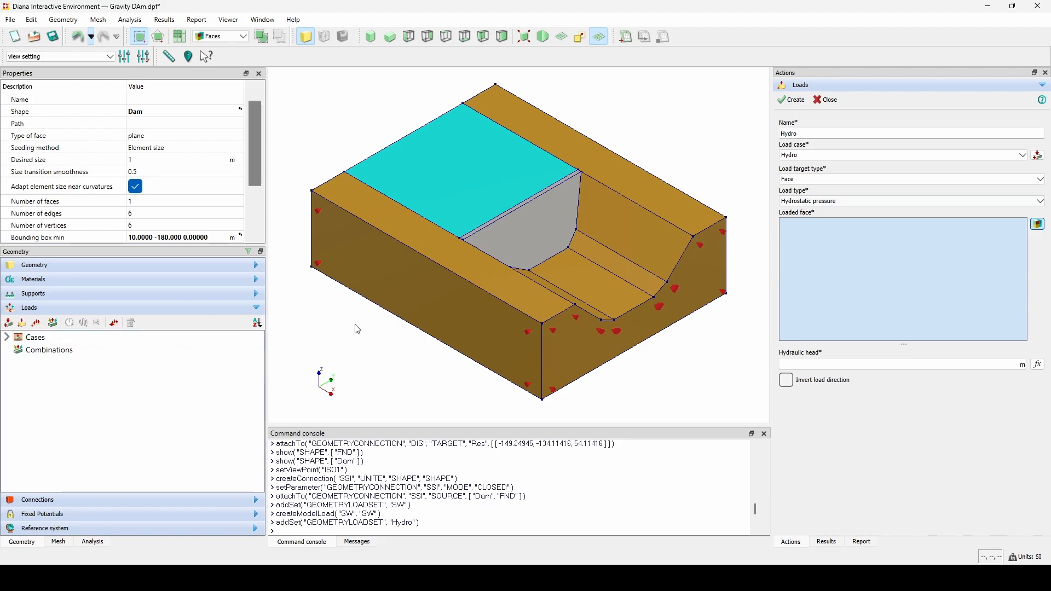
Hide the Res shape and clear its faces from the Hydro load's selection
left_click(53, 265)
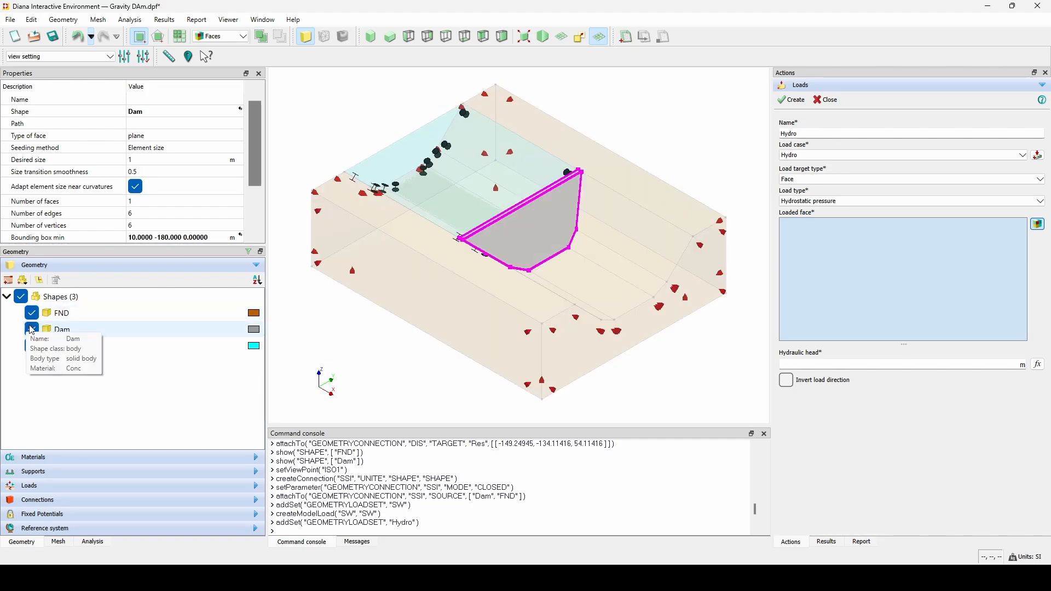
left_click(31, 346)
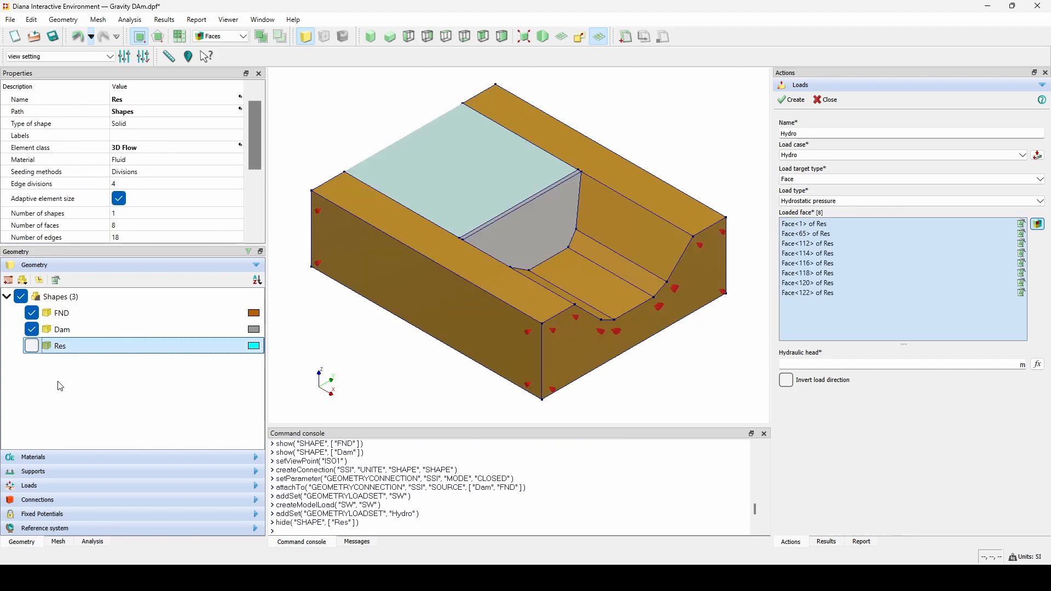
right_click(100, 348)
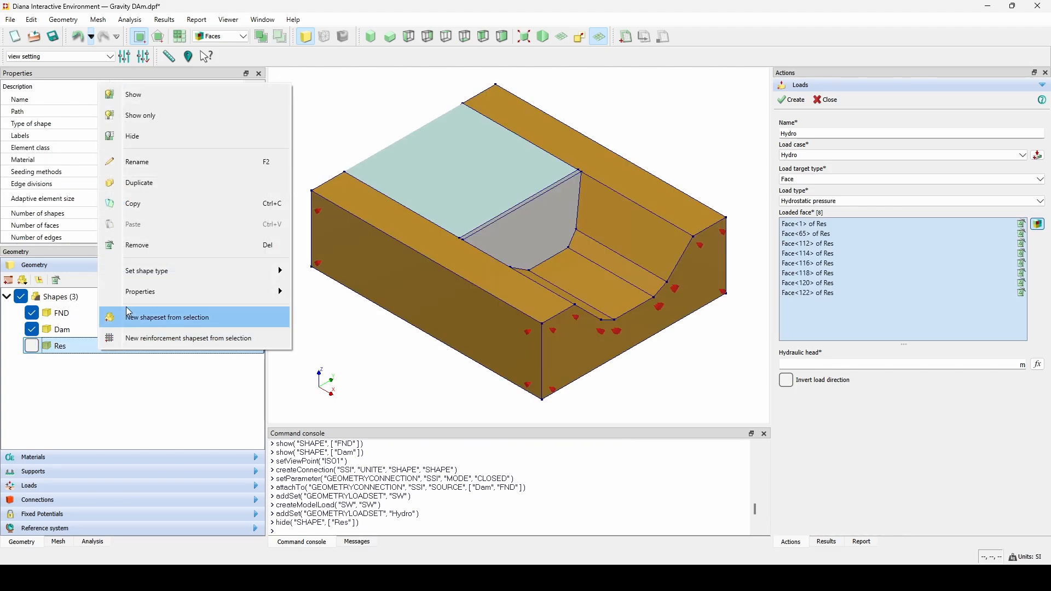
left_click(141, 137)
left_click(290, 241)
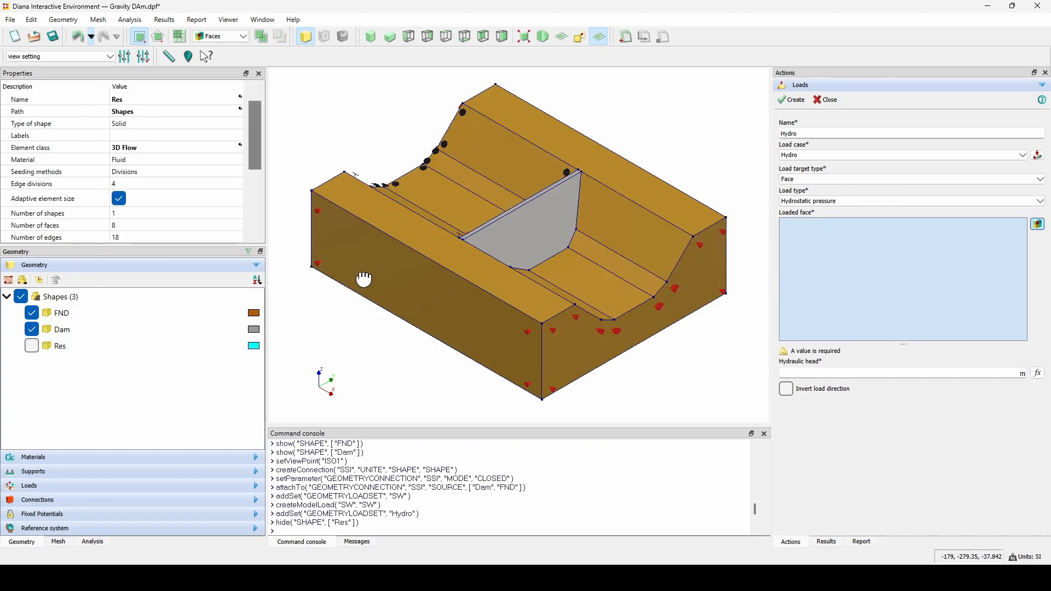
Create the Hydro load on the Dam's upstream face and FND's five upstream valley faces with a hydraulic head of 100 m
middle_click_drag(364, 280, 611, 368)
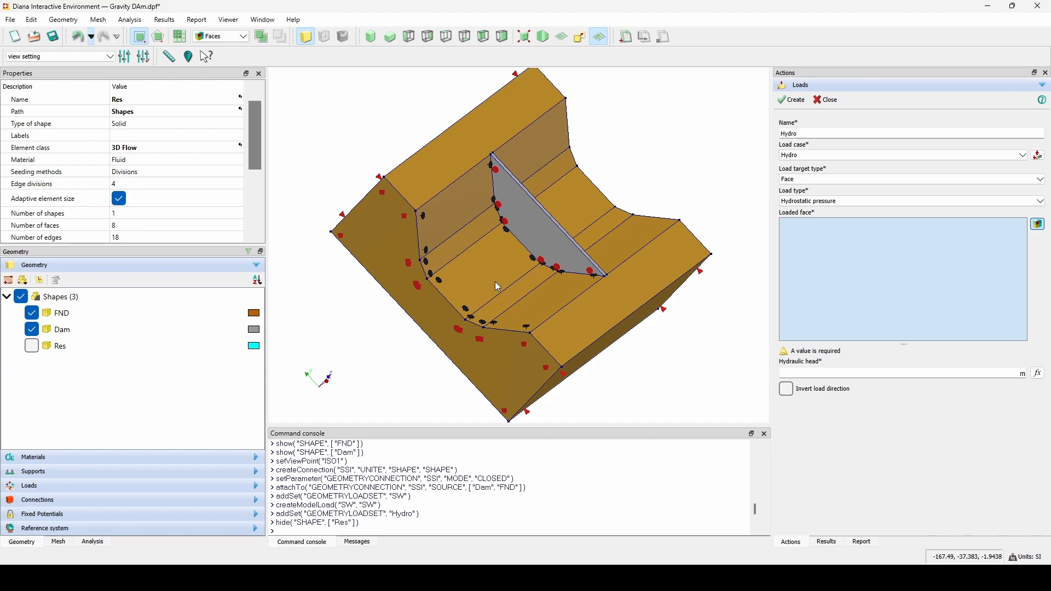
left_click(531, 230)
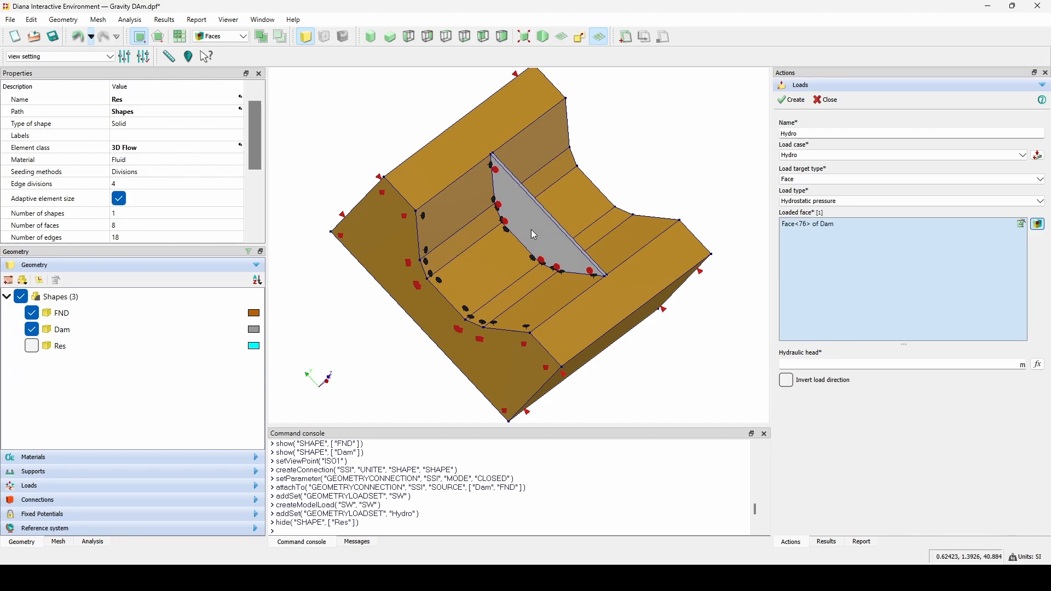
left_click(461, 200)
left_click(468, 235)
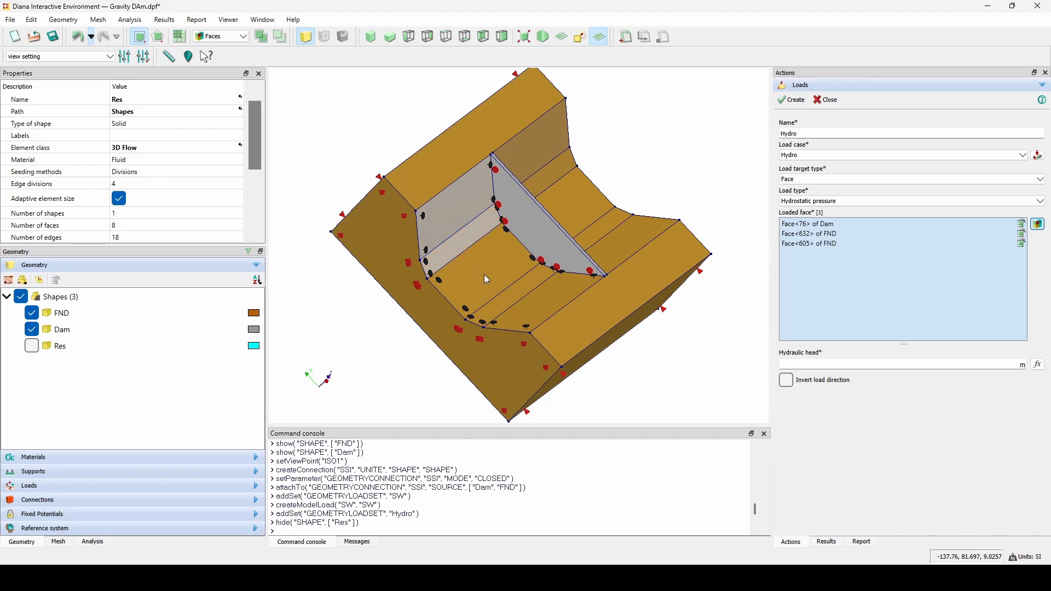
left_click(510, 296)
left_click(514, 298)
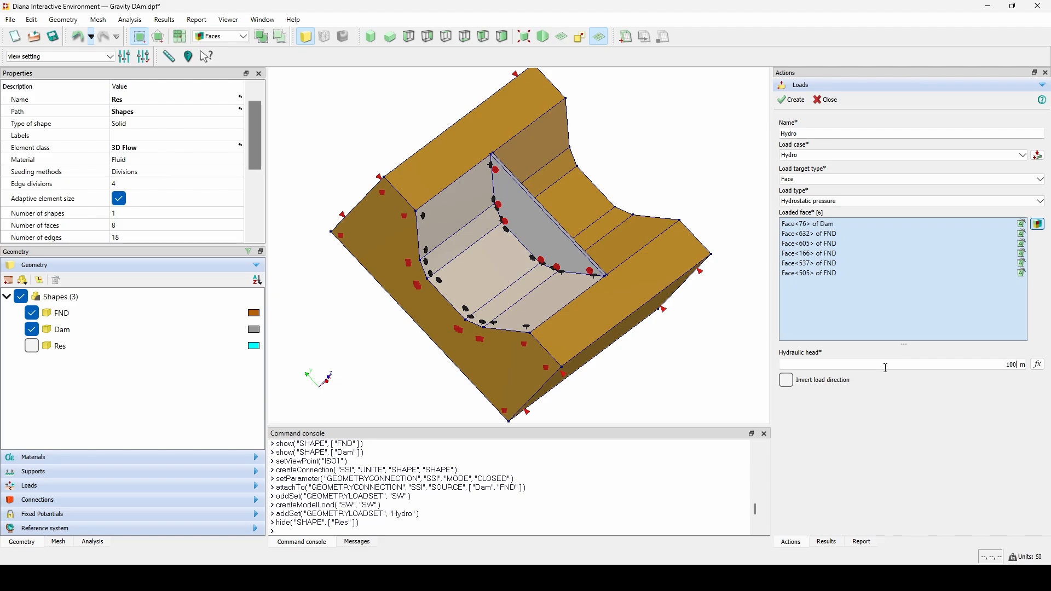
left_click(825, 102)
Start a new global load named EX and add a new load case Ex for it
middle_click_drag(512, 257, 399, 225)
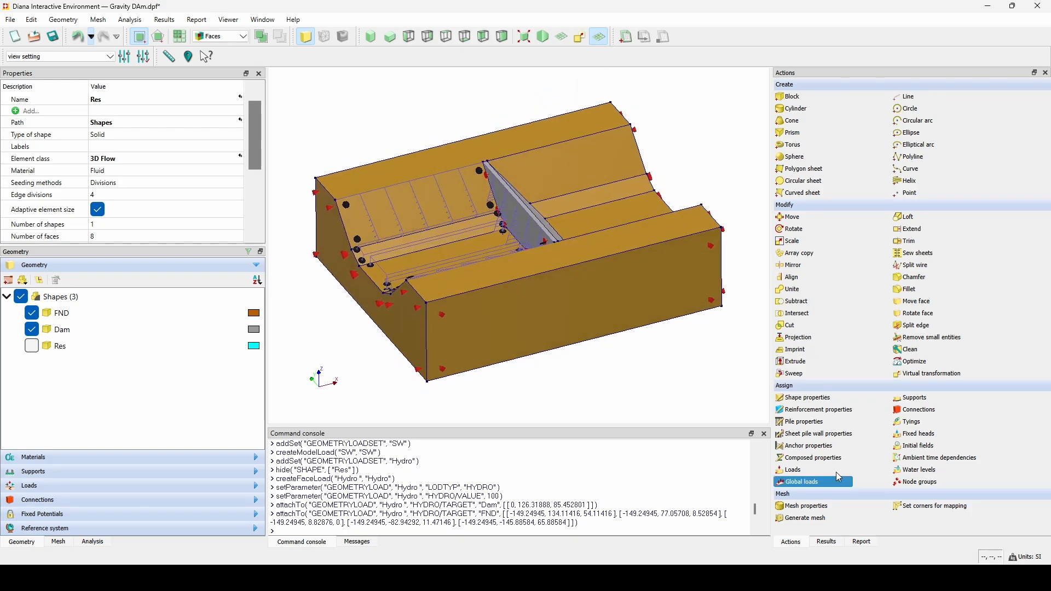
left_click(812, 482)
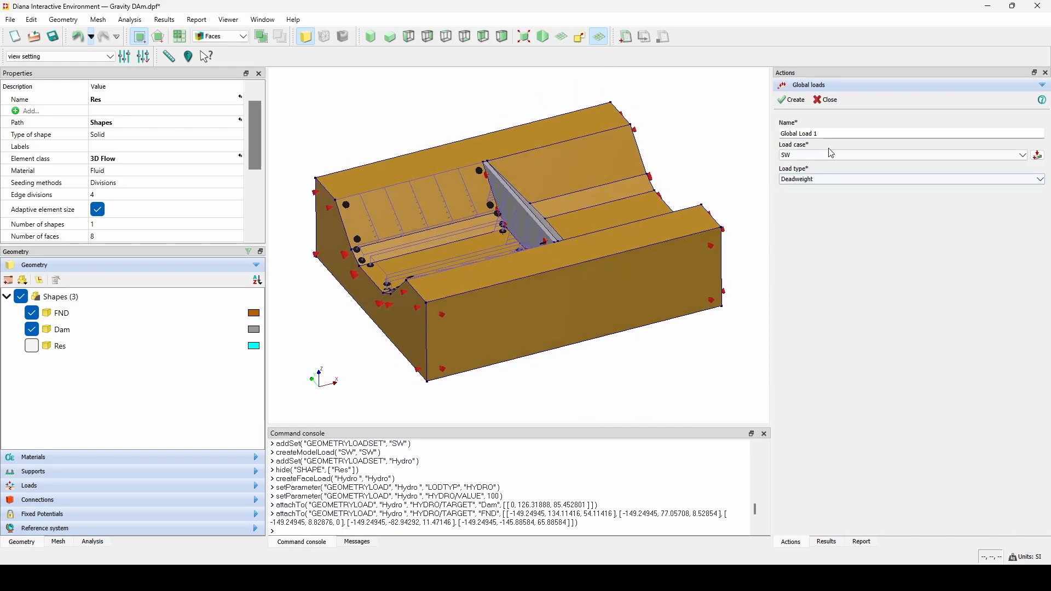
triple_click(825, 133)
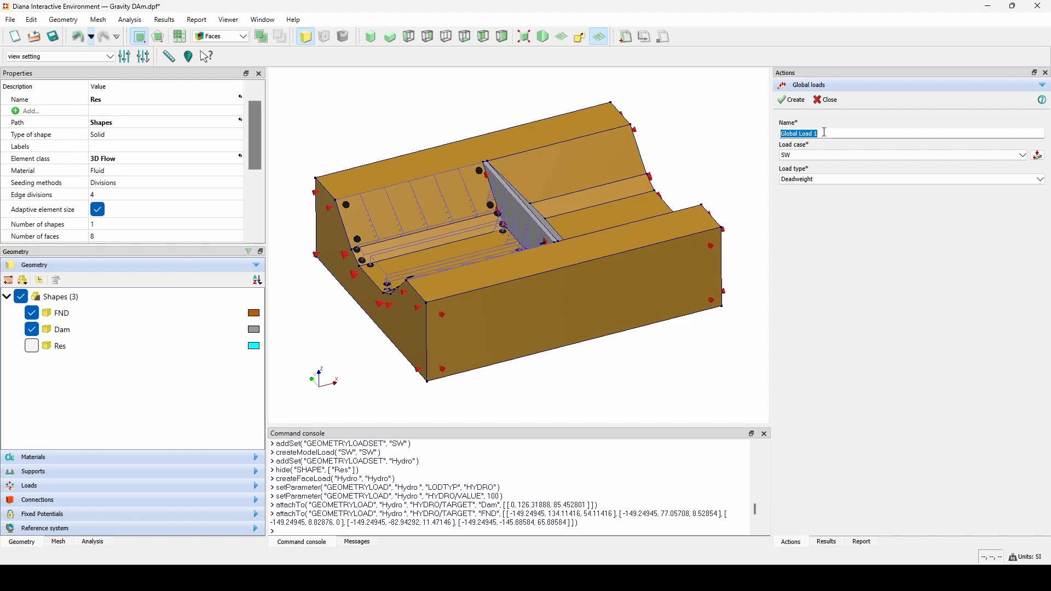
type("EX")
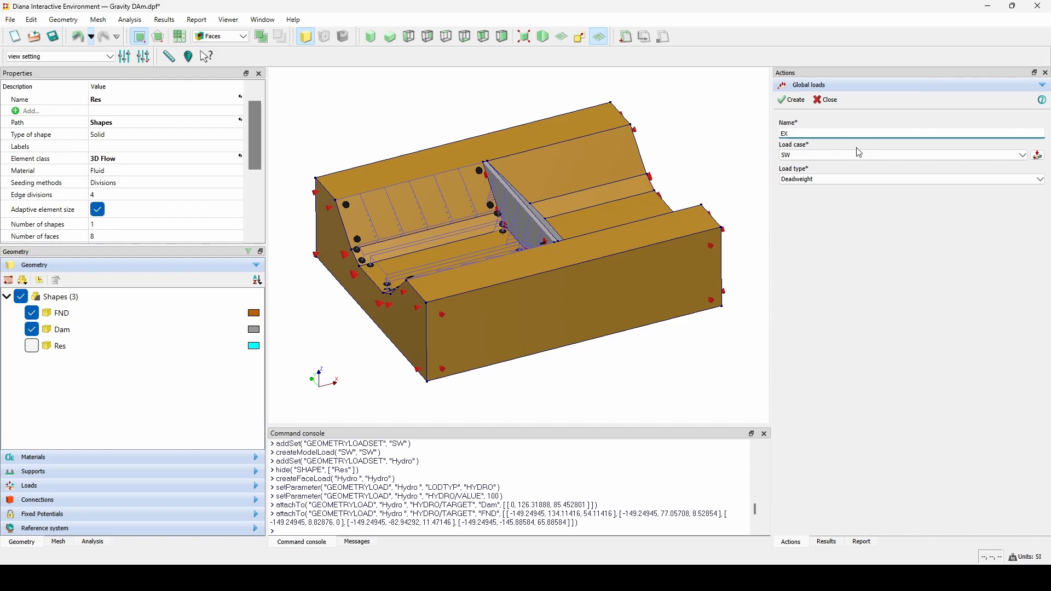
left_click(1038, 156)
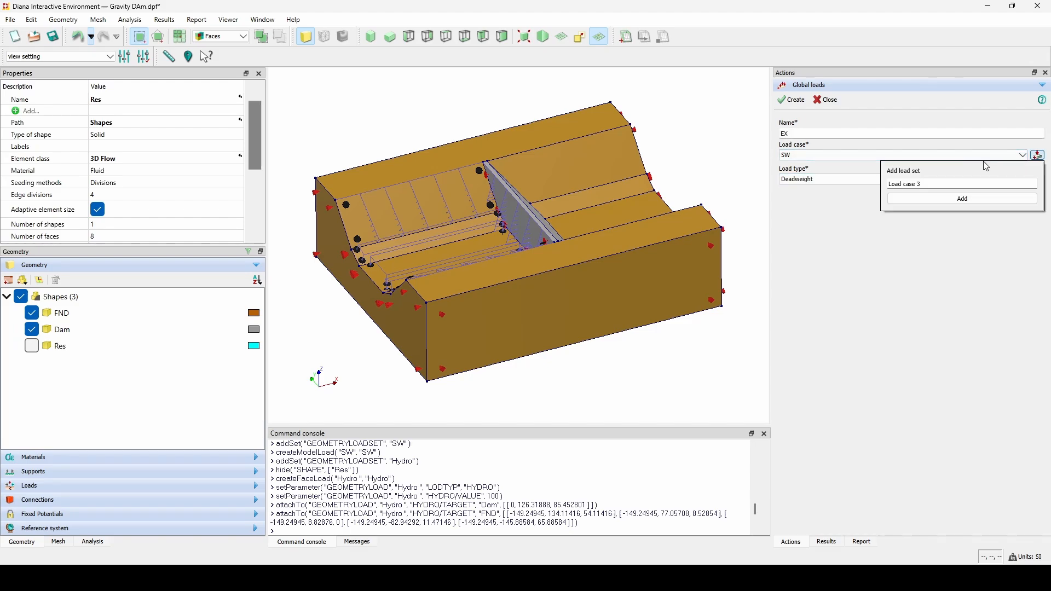
triple_click(949, 183)
type("E")
key("BackSpace")
left_click(943, 200)
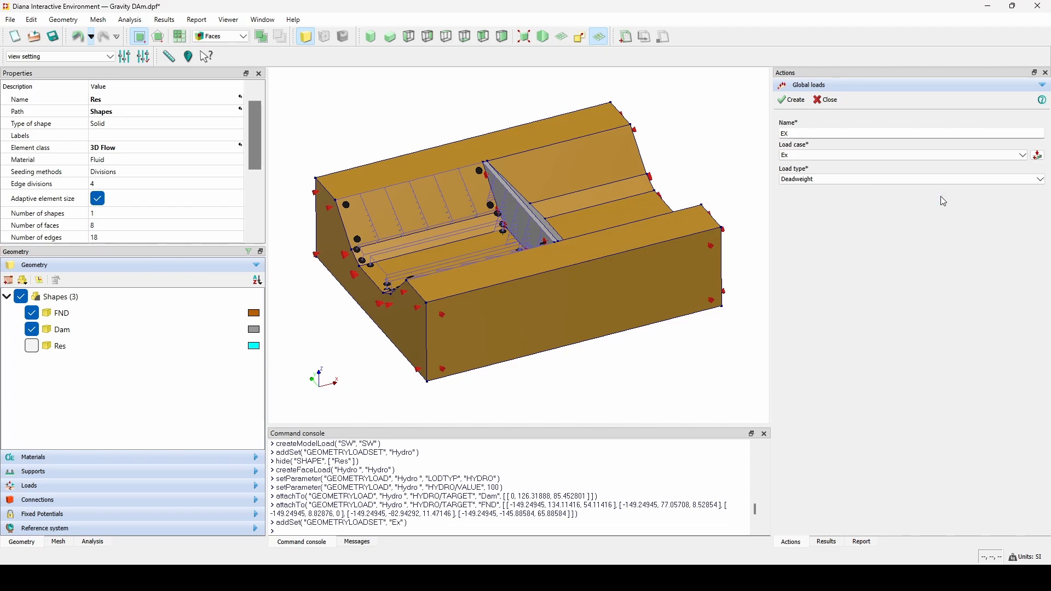
Create the EX load as a base excitation with a uniform translational acceleration of -9.81 m/s² in the X direction
left_click(826, 180)
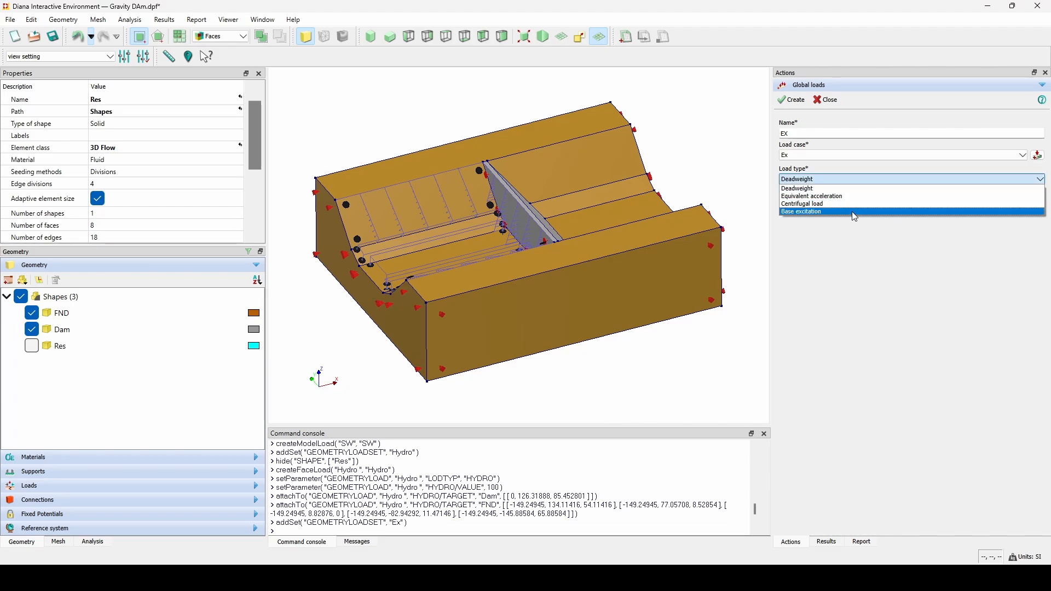
left_click(850, 211)
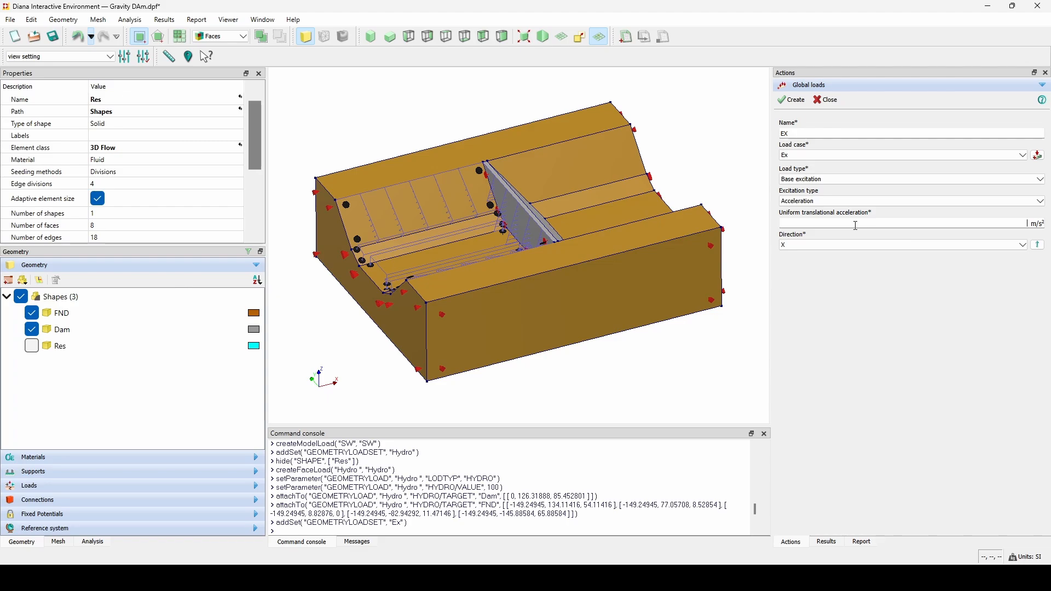
left_click(856, 225)
type("-9.81")
left_click(372, 37)
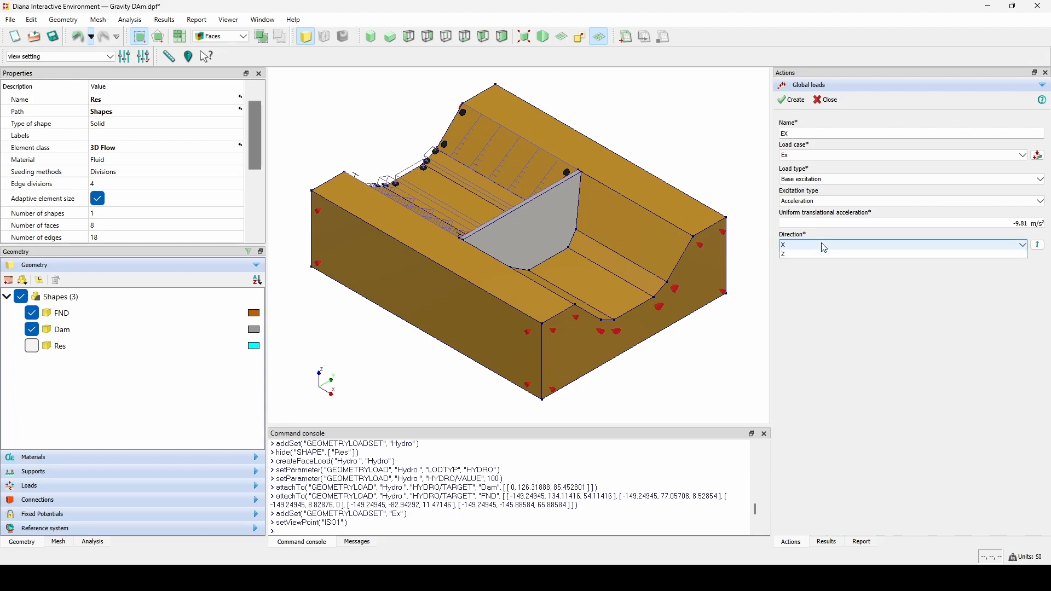
left_click(824, 246)
left_click(824, 255)
left_click(792, 99)
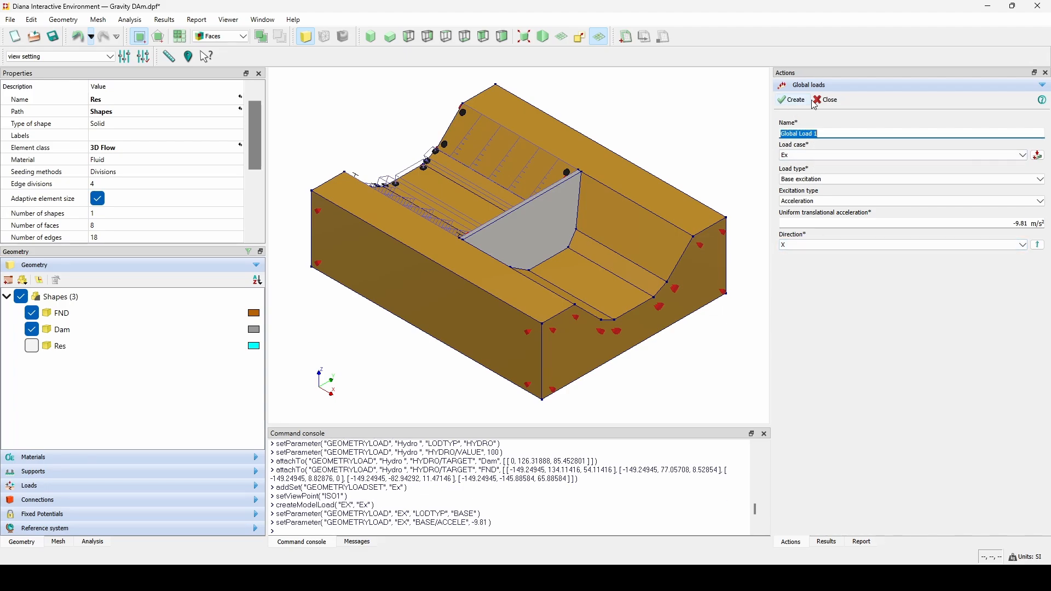
left_click(826, 100)
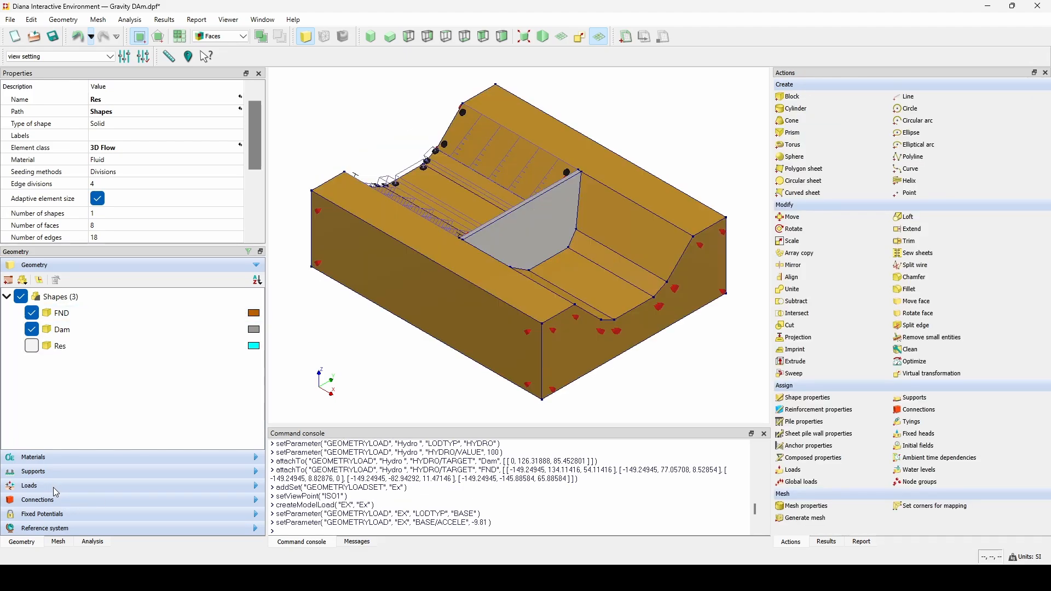
Generate the default geometry load combinations and add SW with factor 1 to Load combination 2
left_click(53, 488)
left_click(7, 337)
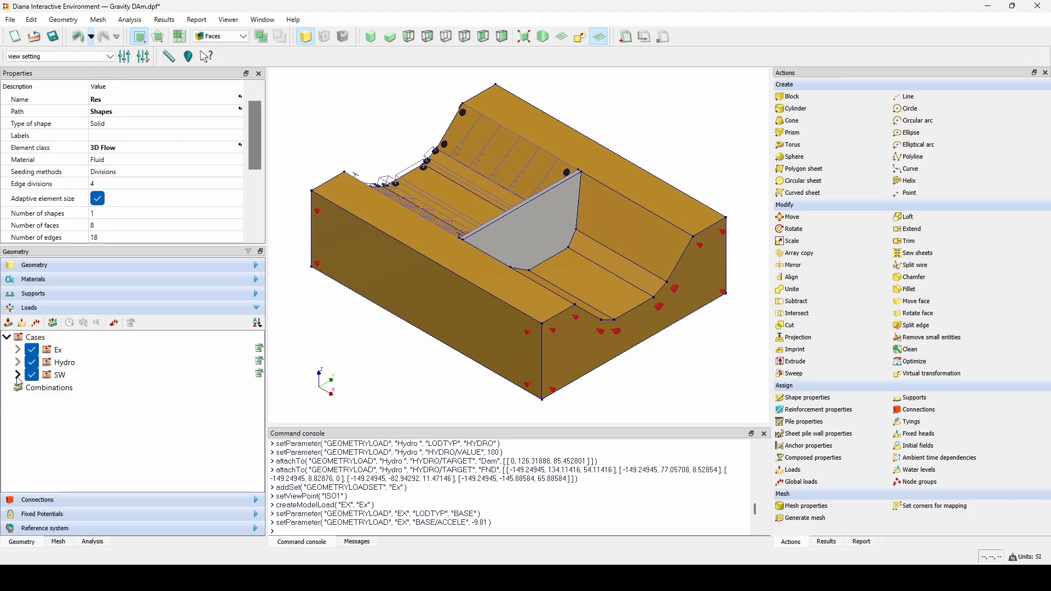
right_click(34, 388)
left_click(53, 395)
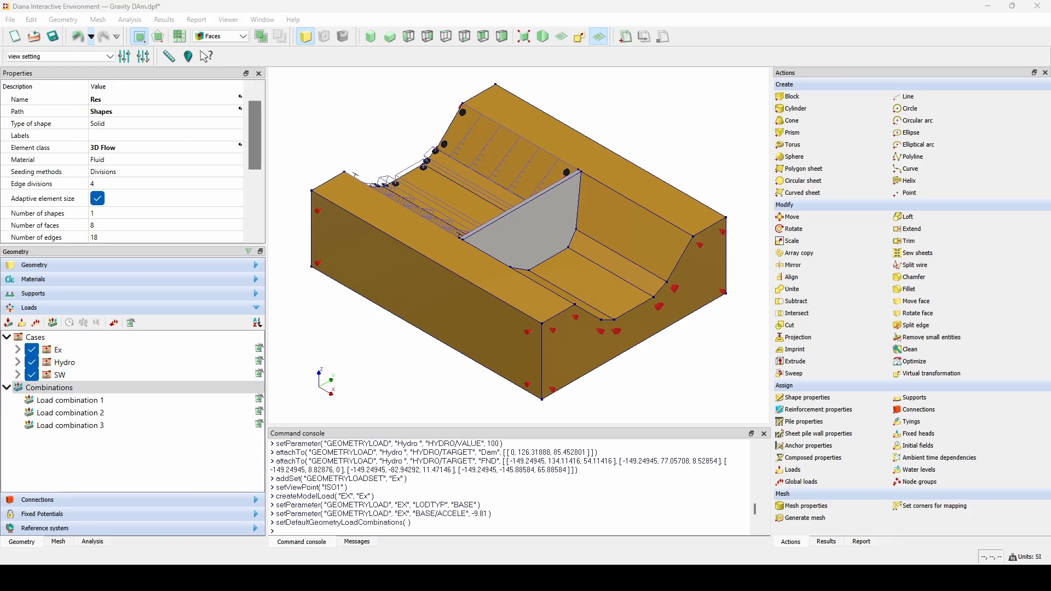
double_click(511, 275)
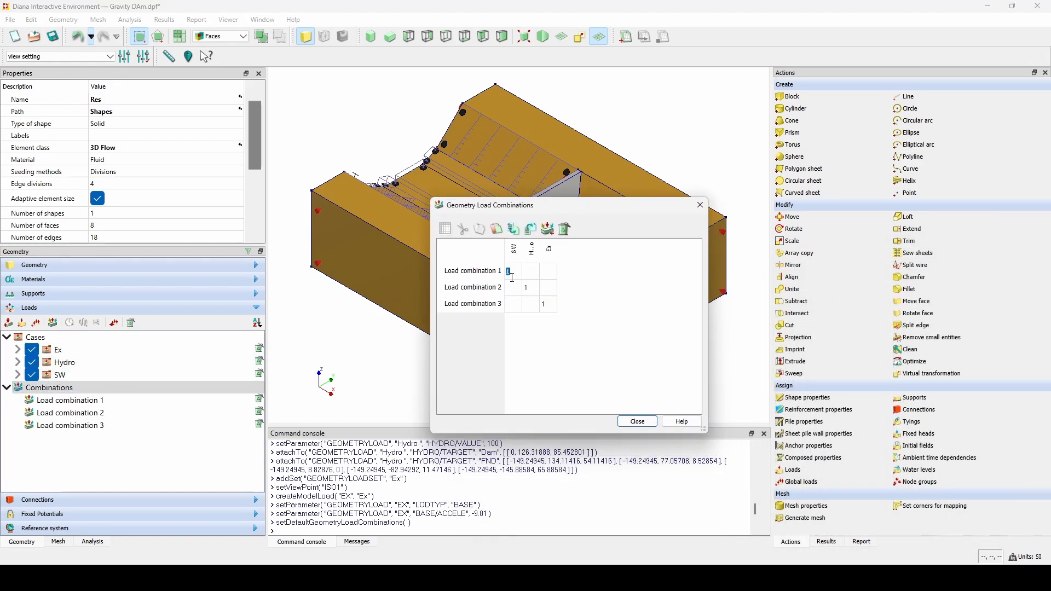
double_click(515, 288)
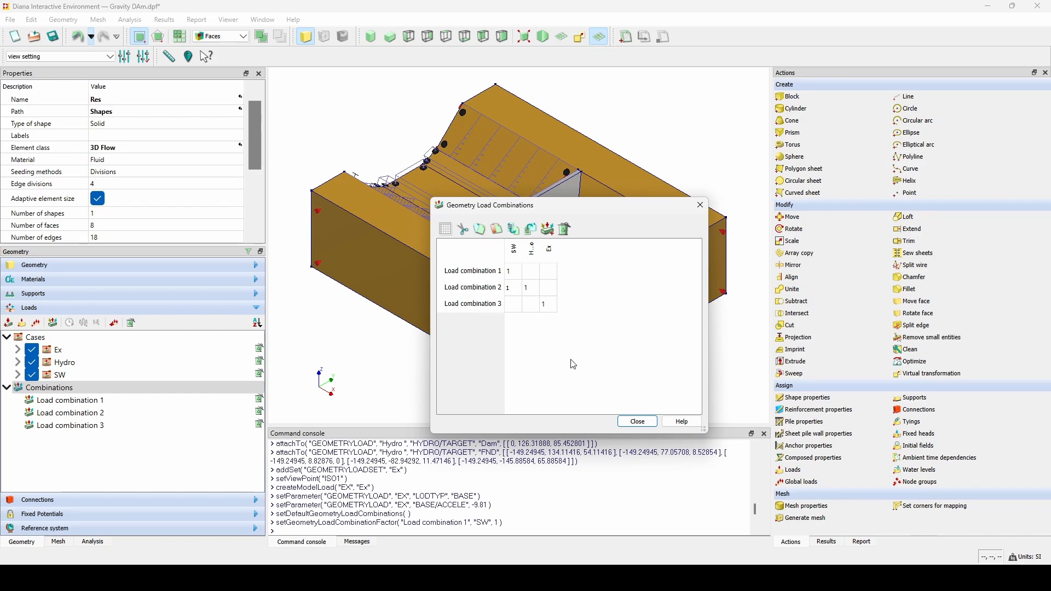
left_click(638, 422)
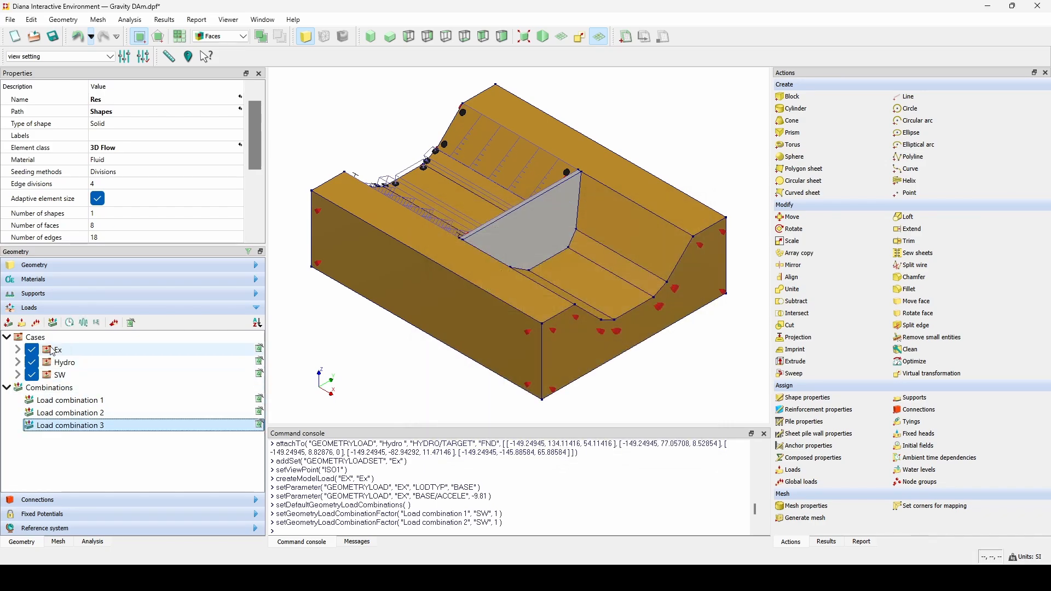
Give Load combination 3 frequency dependent factors by pasting the frequency and factor table from the spectrum Excel workbook
left_click(85, 324)
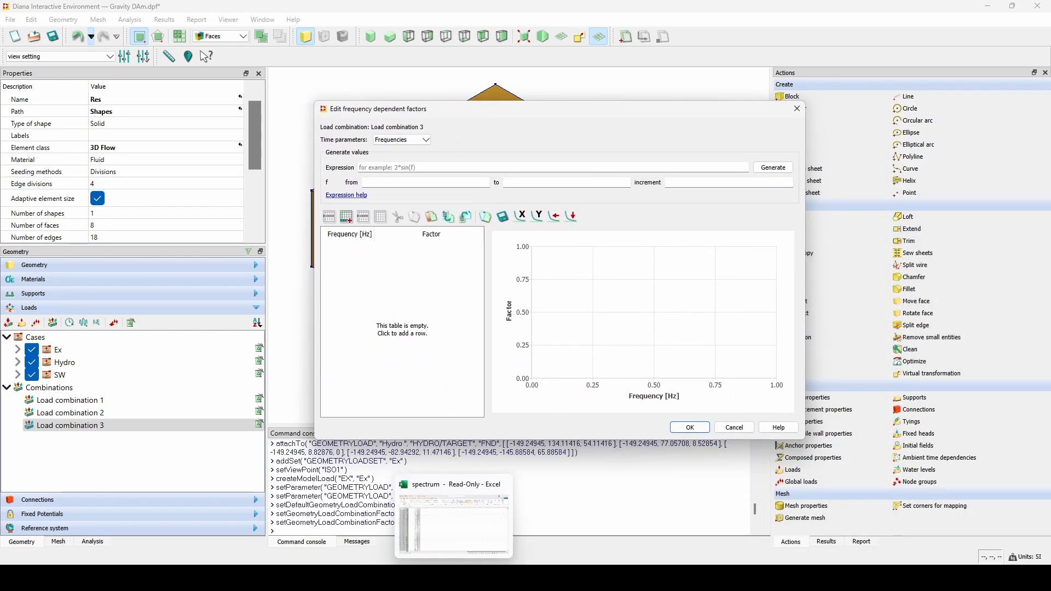
left_click(454, 578)
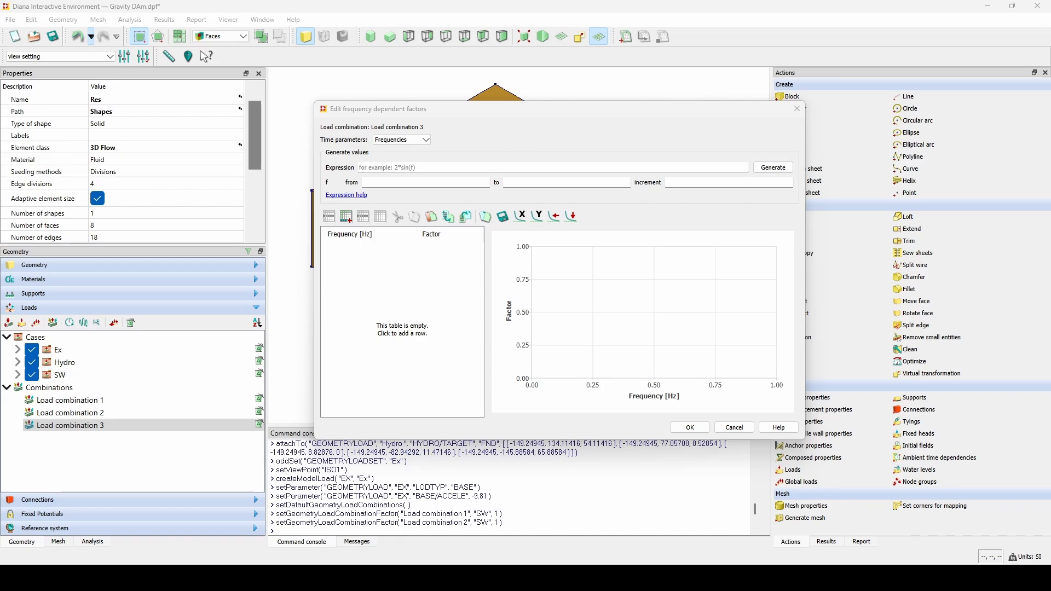
left_click(366, 236)
key("ctrl+v")
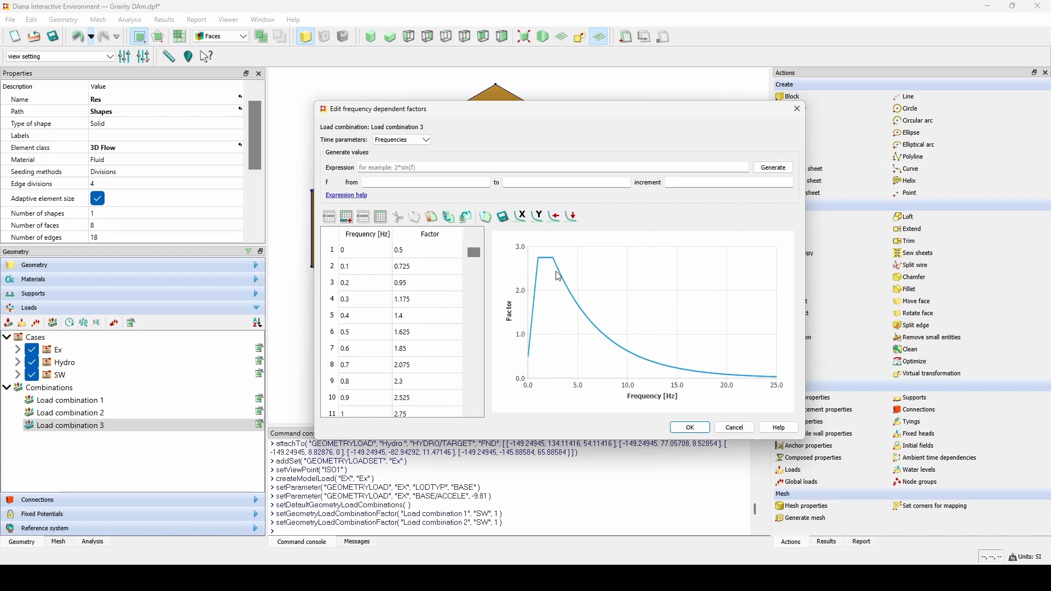
left_click(691, 428)
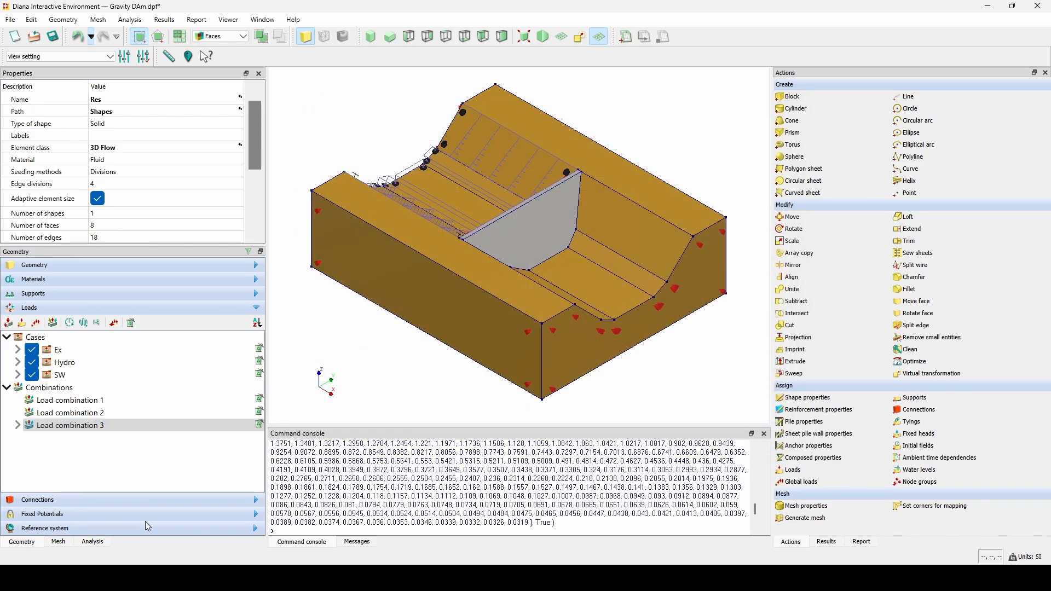
Show the Res shape again and select FND, Dam and Res as the shapes for new mesh properties
left_click(810, 507)
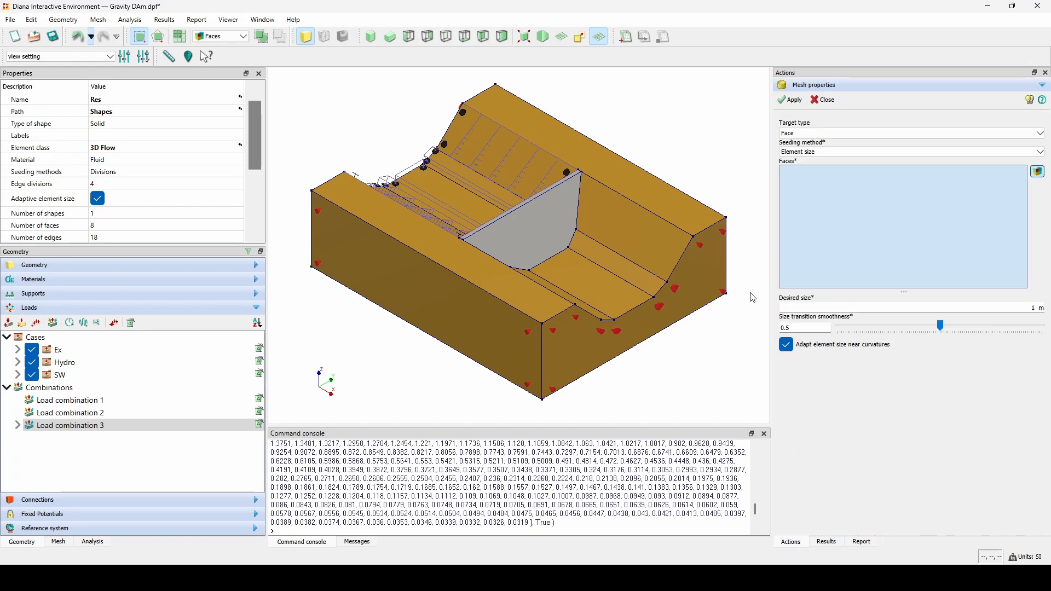
left_click(28, 265)
left_click(32, 346)
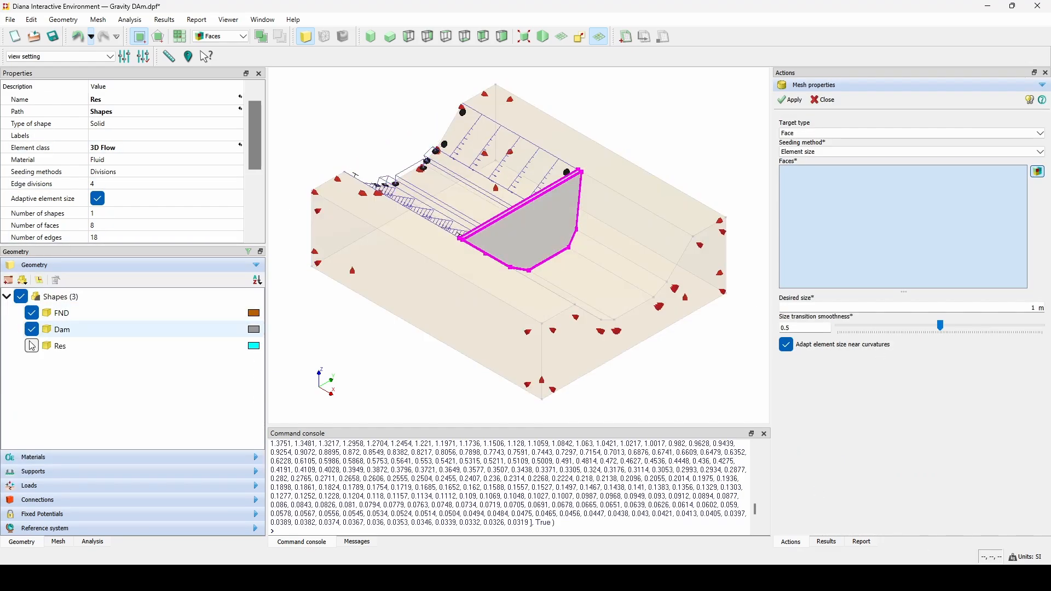
left_click(32, 346)
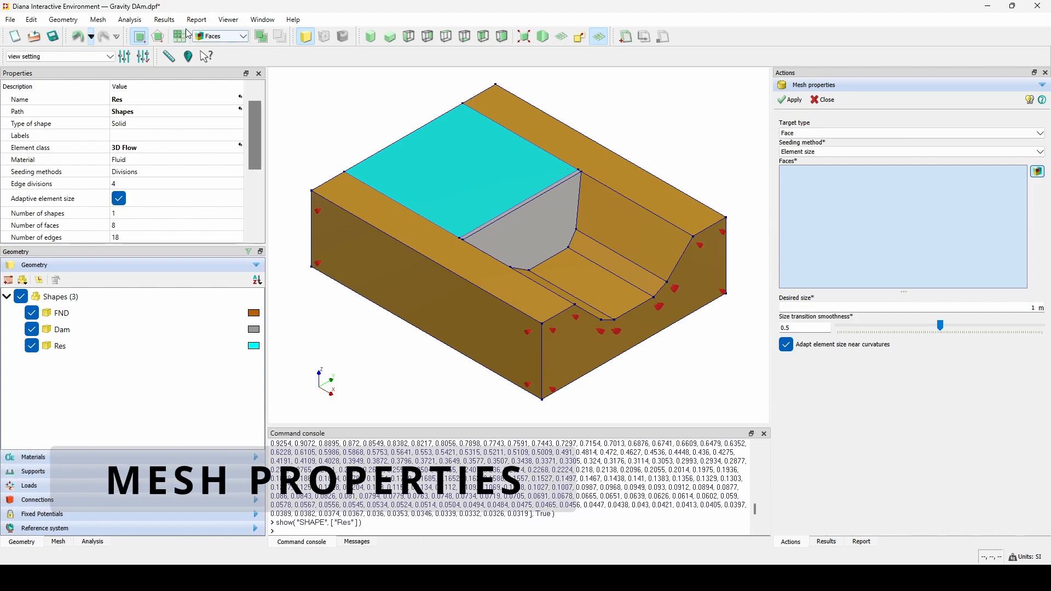
left_click(240, 36)
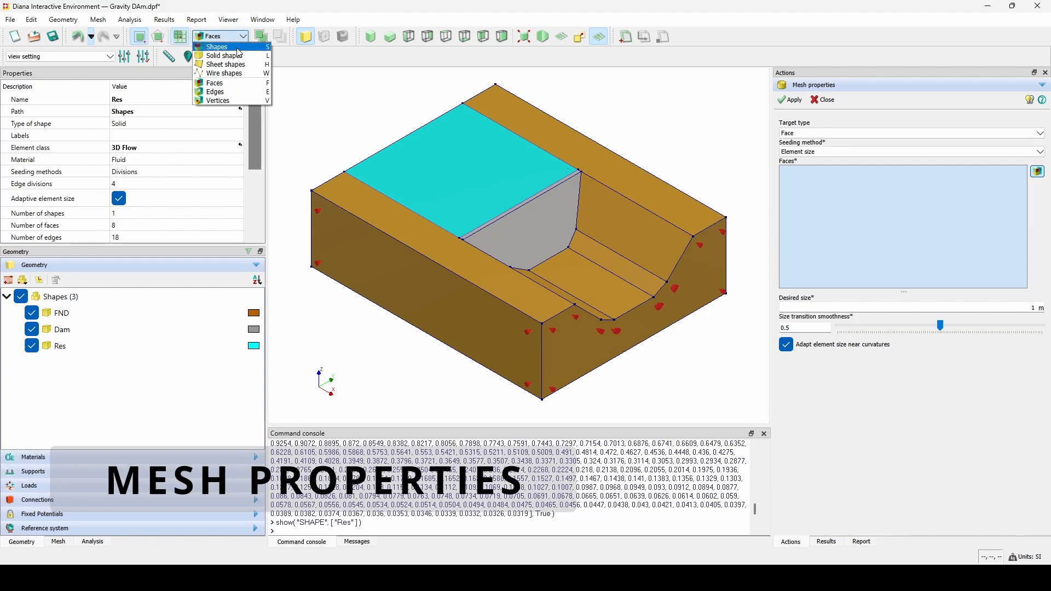
left_click(240, 47)
left_click(810, 133)
left_click(810, 141)
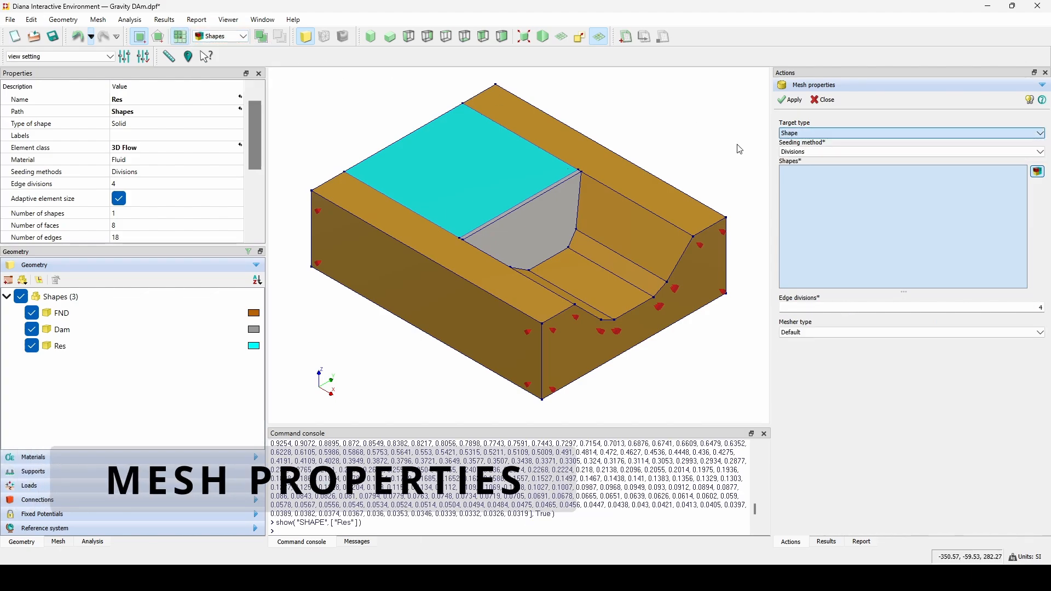
left_click_drag(670, 121, 339, 432)
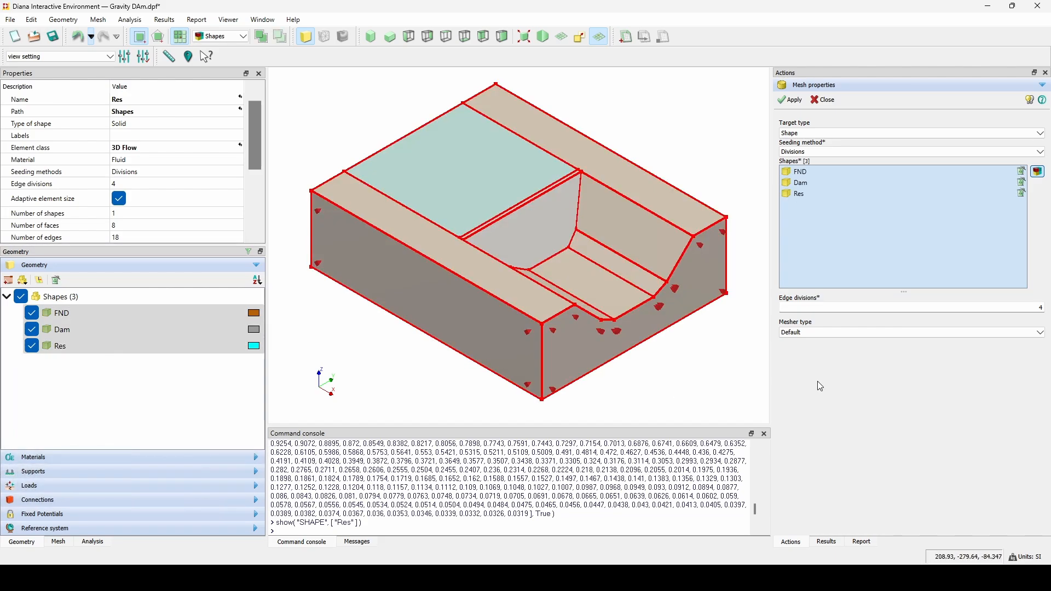
Apply element size seeding with a desired size of 40 m to the three shapes and generate the mesh
left_click(866, 153)
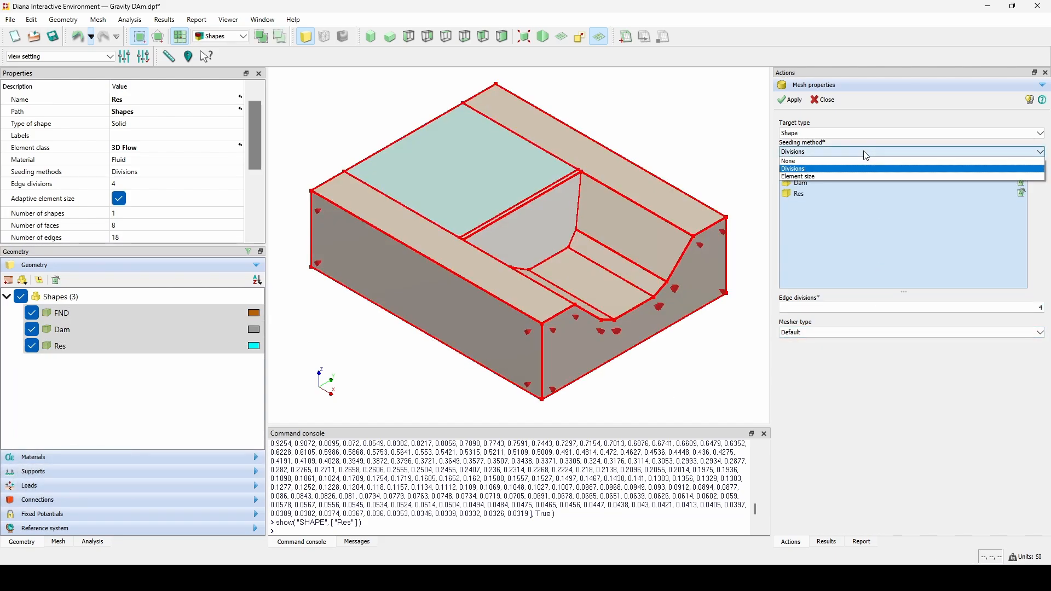
left_click(840, 176)
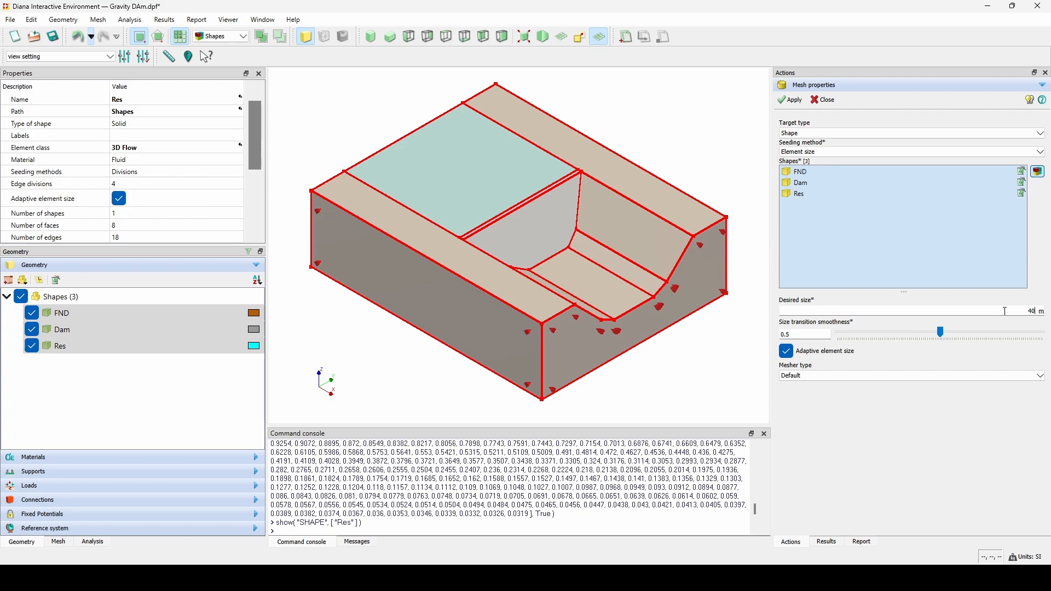
left_click(1004, 310)
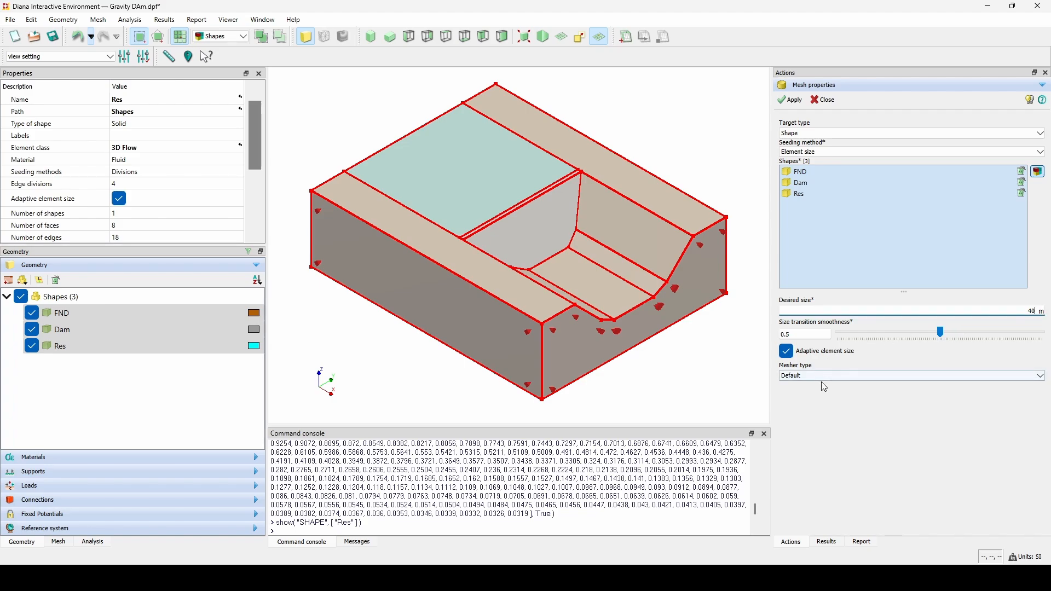
left_click(792, 100)
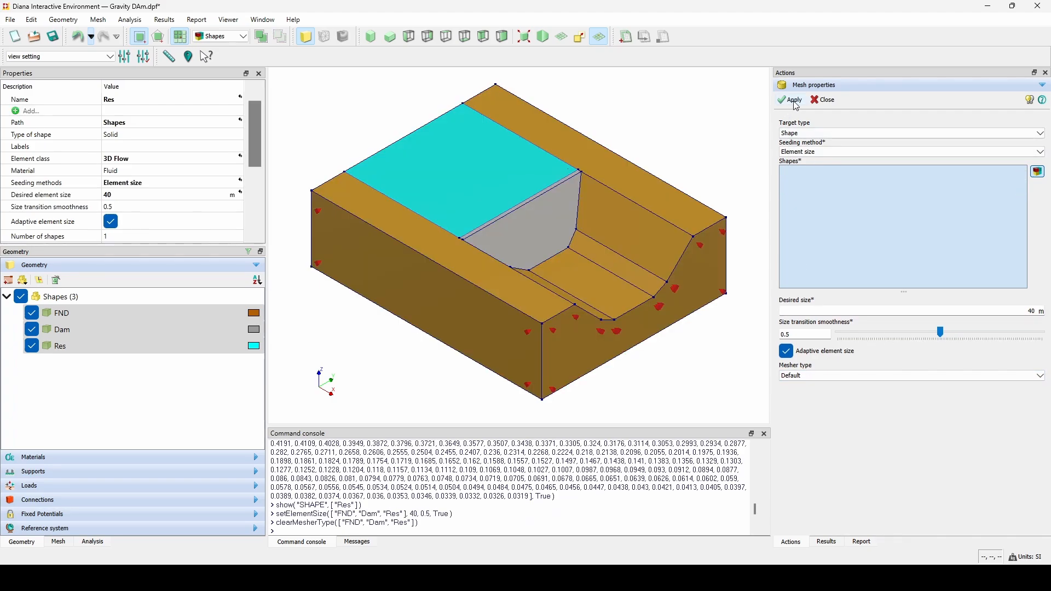
left_click(823, 101)
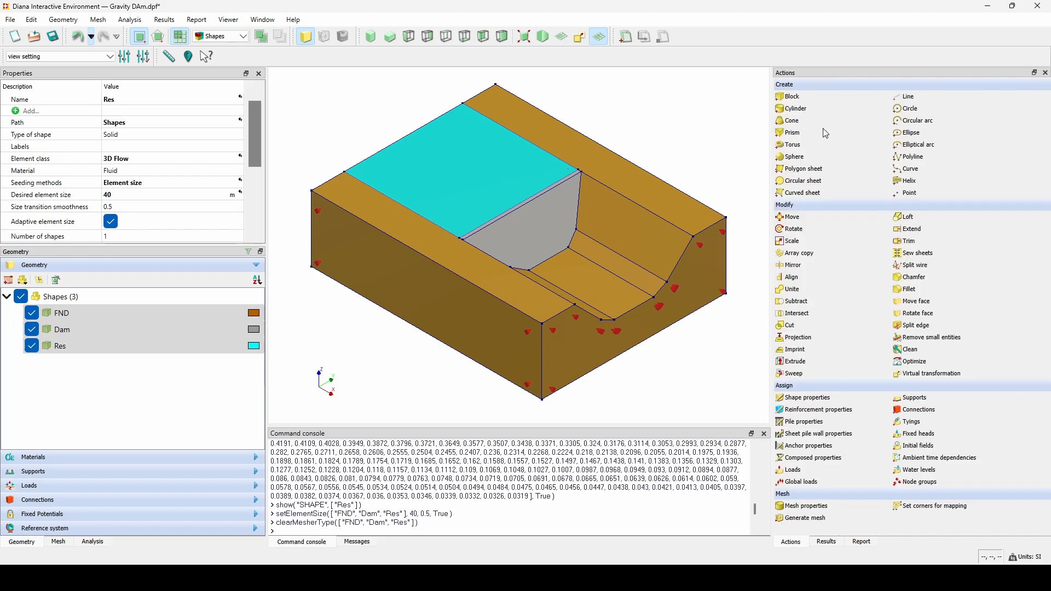
left_click(801, 517)
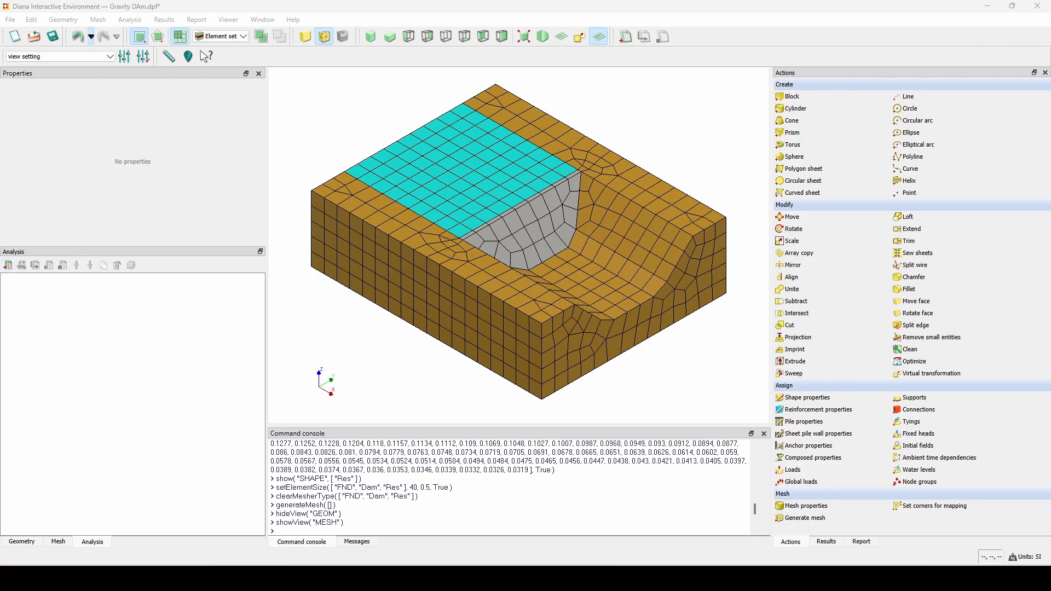
Switch to the Test-2-1.dpf project window and display its list of analyses
mouse_move(237, 578)
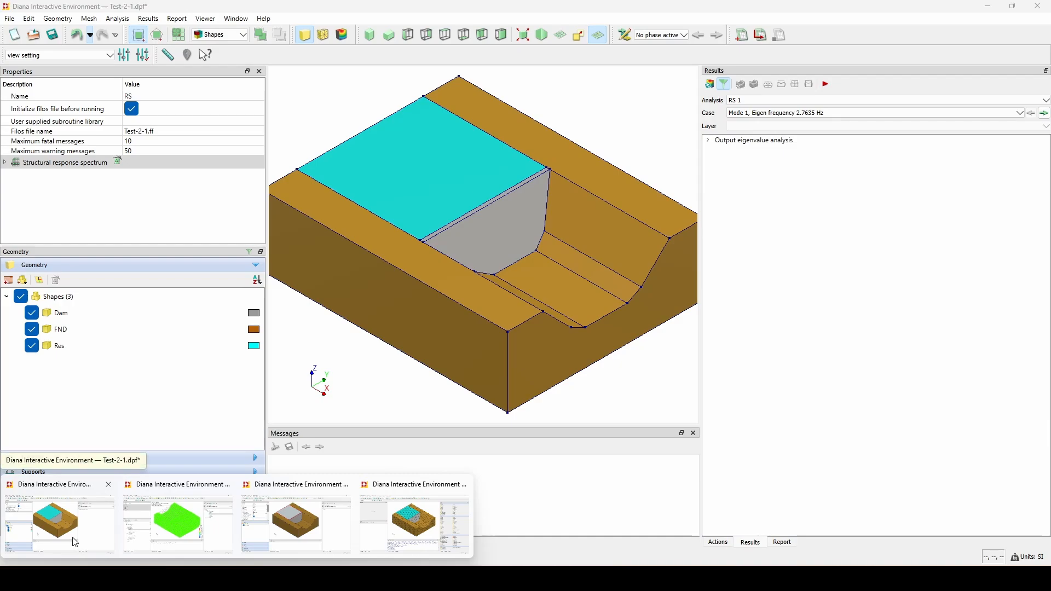
left_click(76, 543)
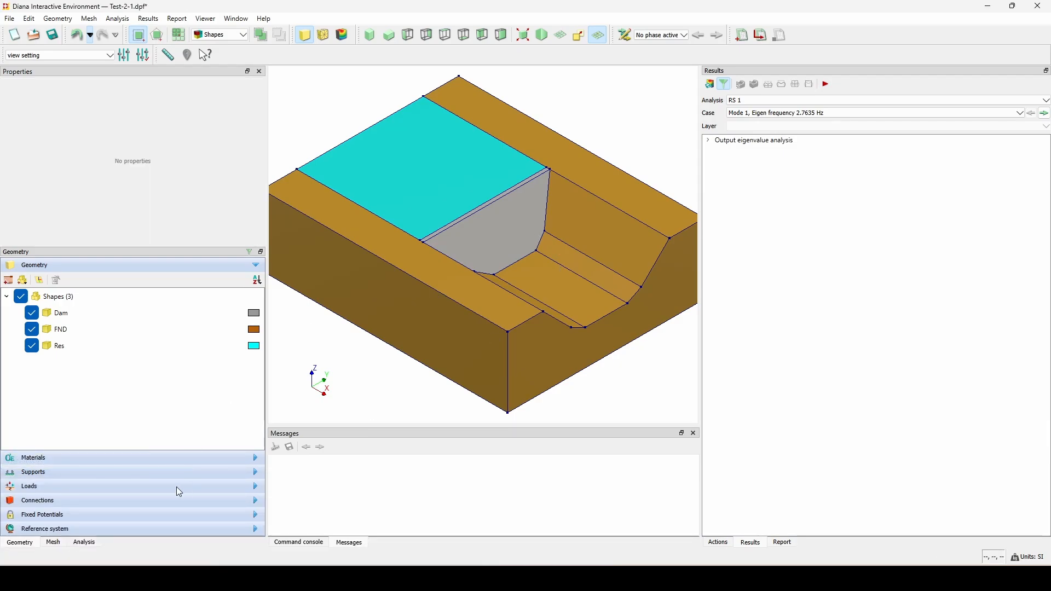
left_click(83, 543)
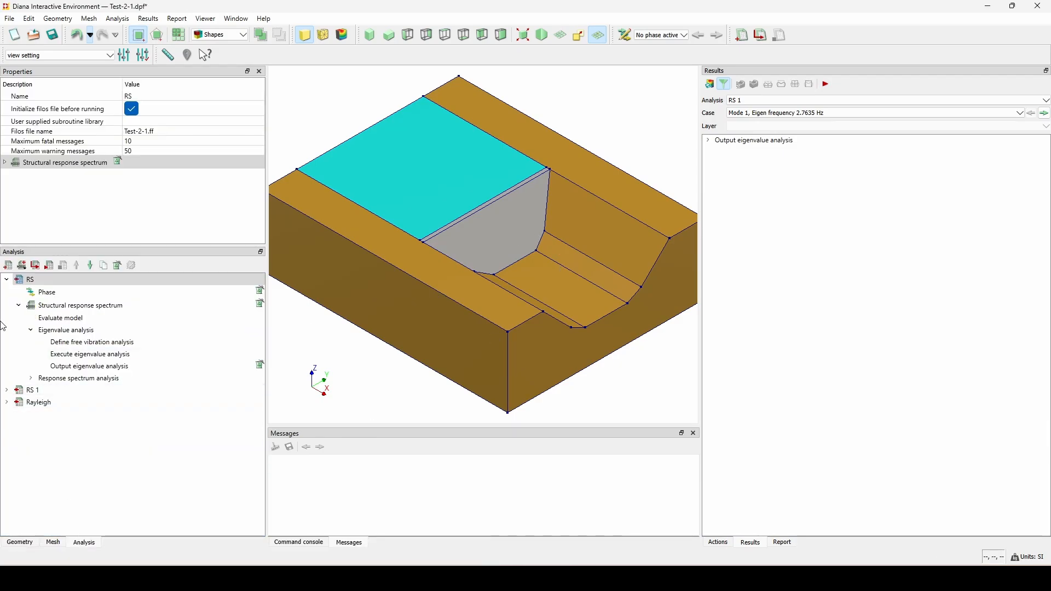
Review the phase assignments of the RS, RS 1 and Rayleigh analyses, comparing active shapes, supports, fixed potentials and FSI connection
left_click(7, 280)
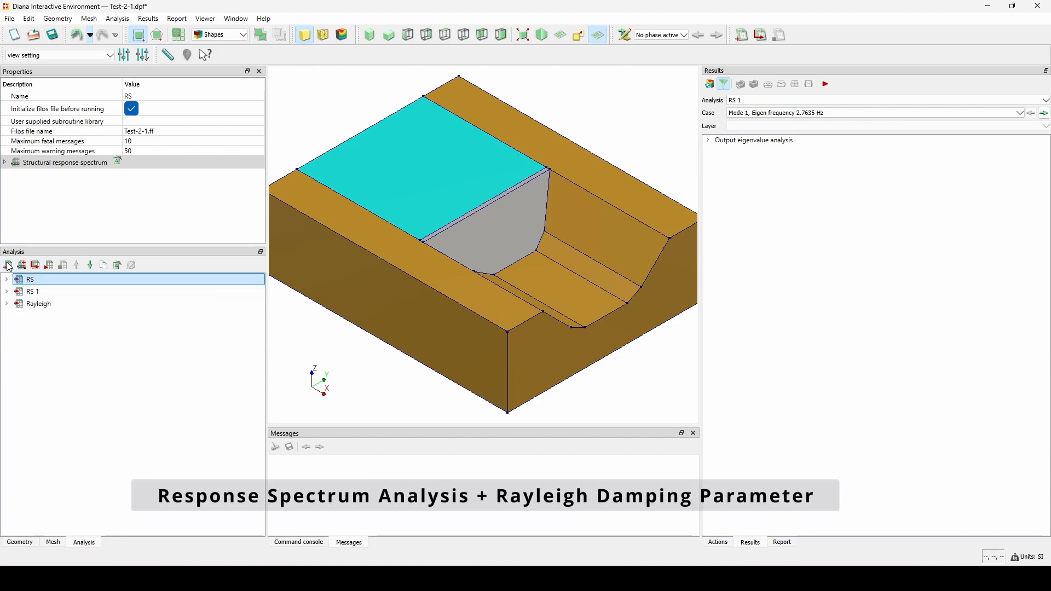
double_click(23, 280)
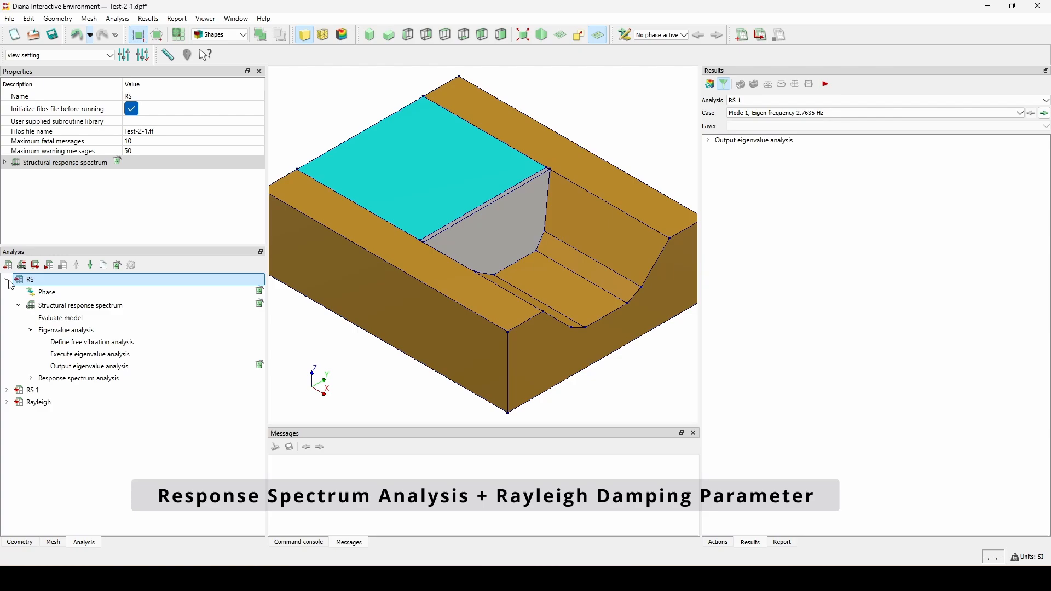
double_click(43, 293)
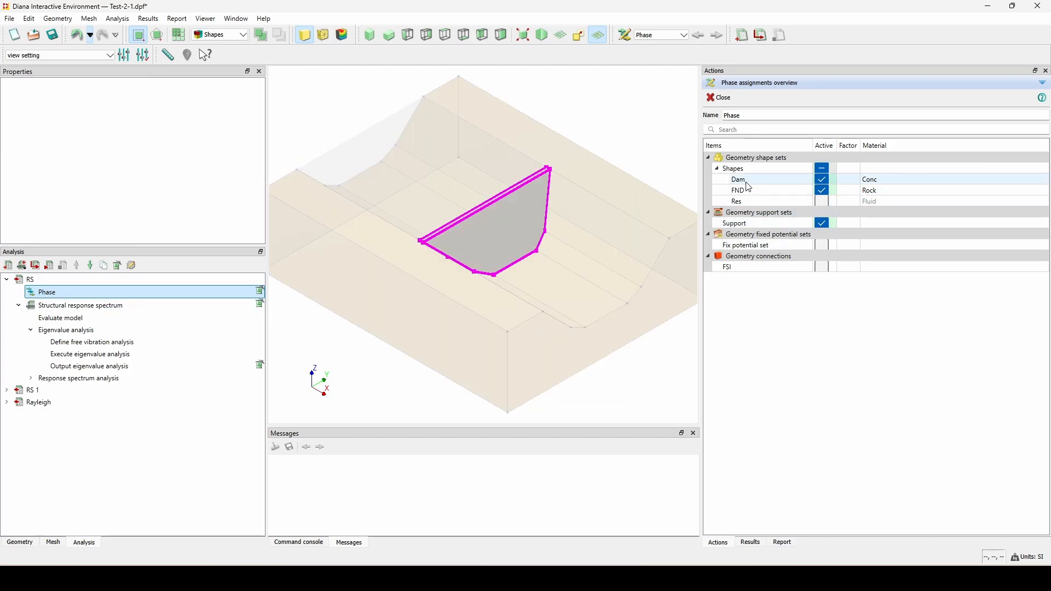
left_click(6, 390)
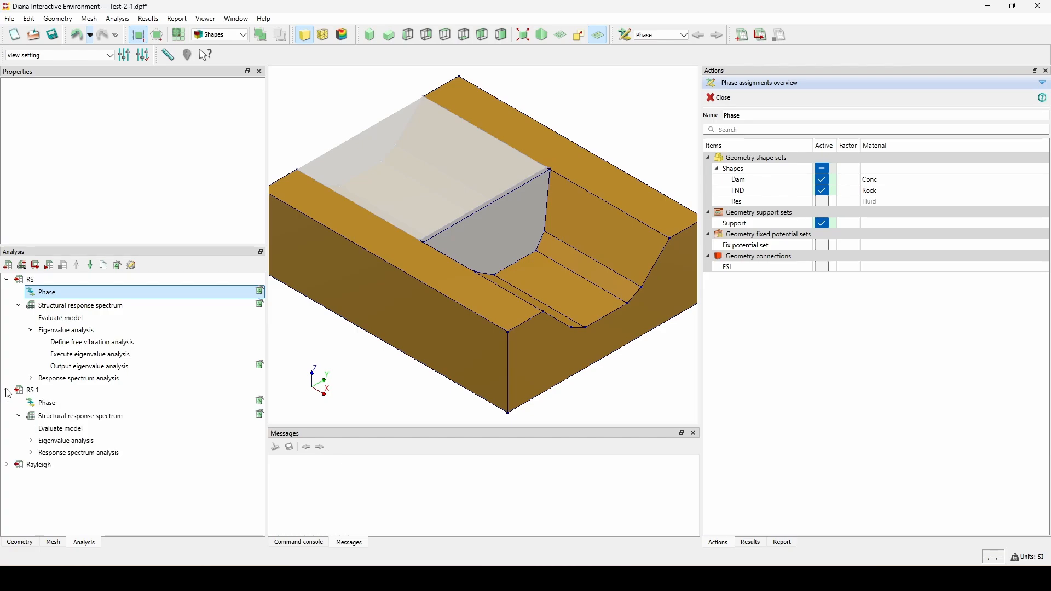
left_click(49, 402)
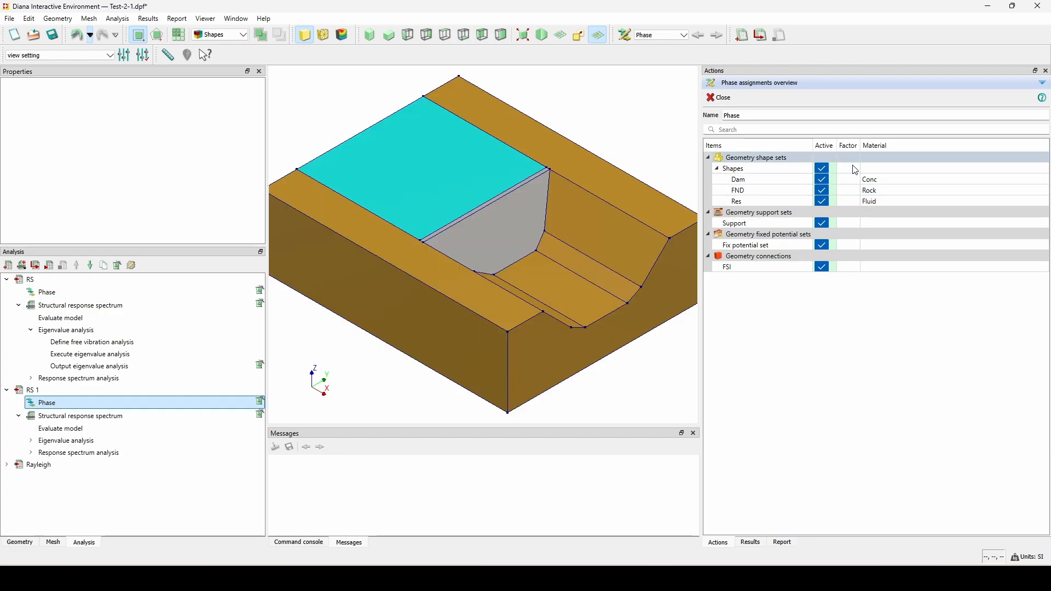
left_click(7, 466)
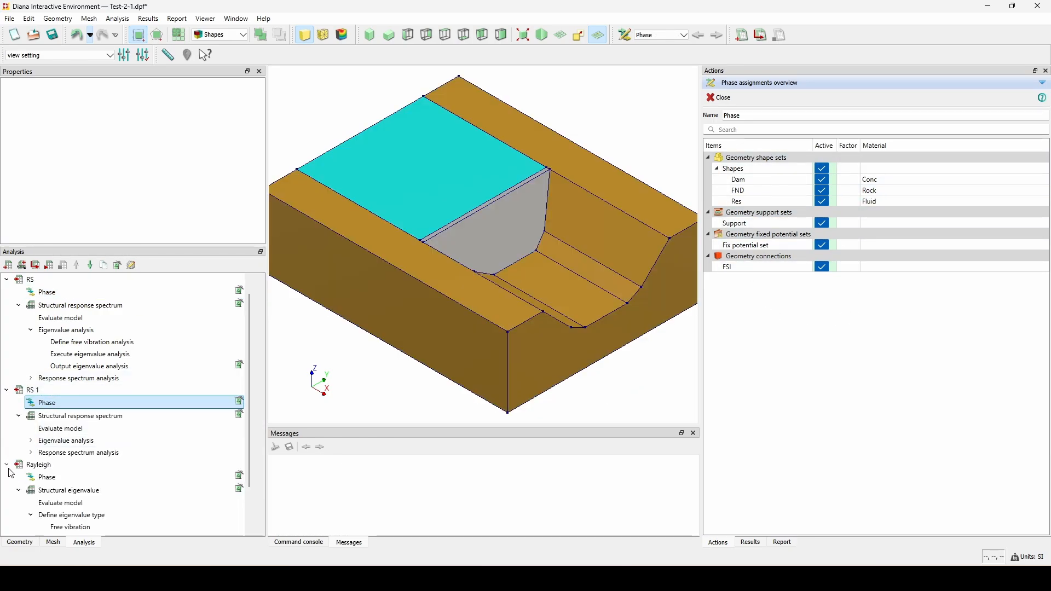
left_click(50, 482)
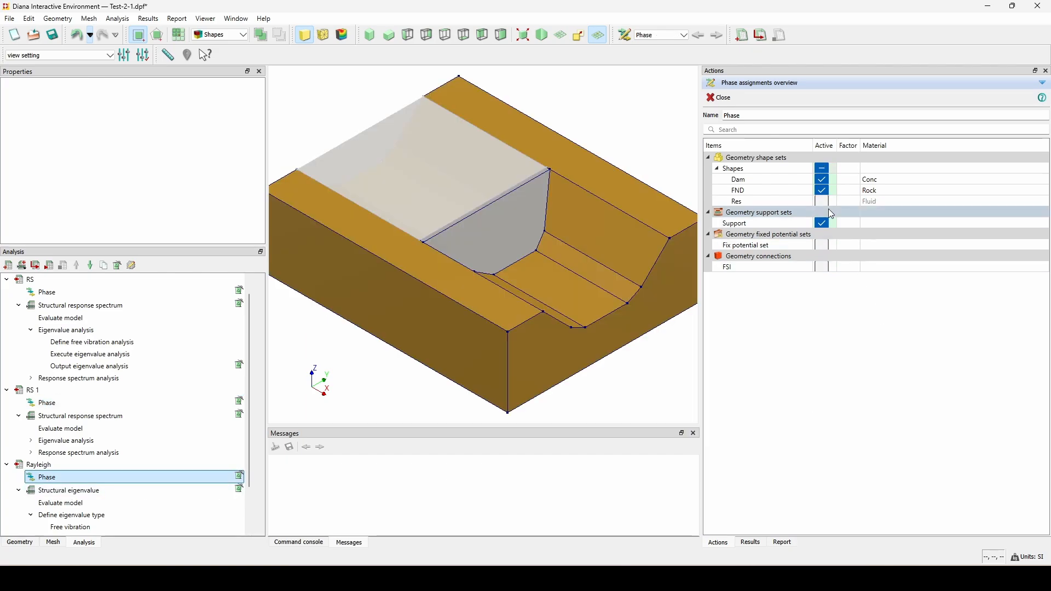
left_click(821, 190)
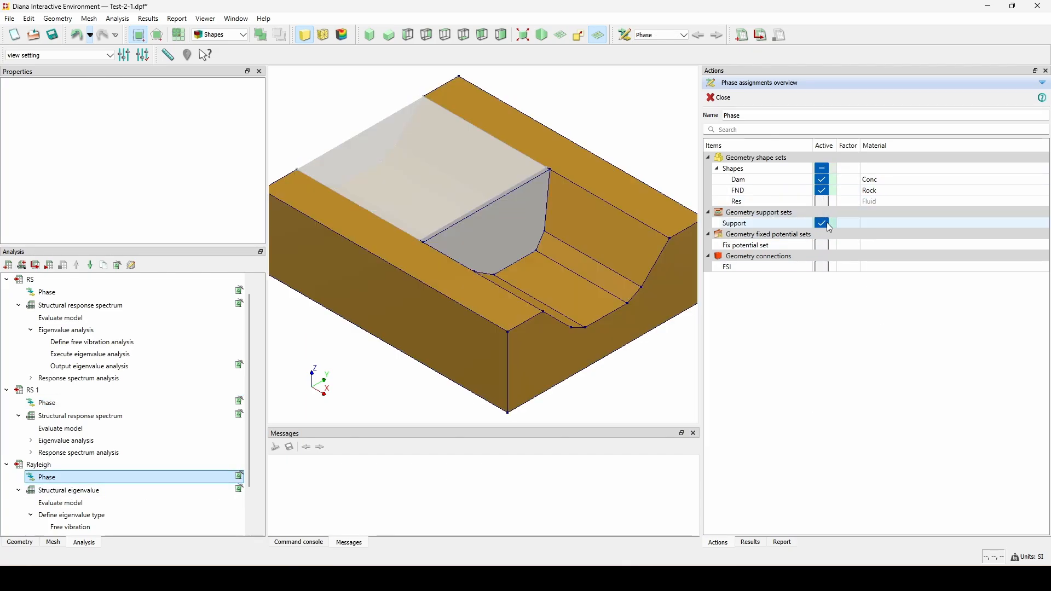
left_click(721, 98)
Display the results of analysis RS and view the displacement contours of Mode 6
left_click(750, 542)
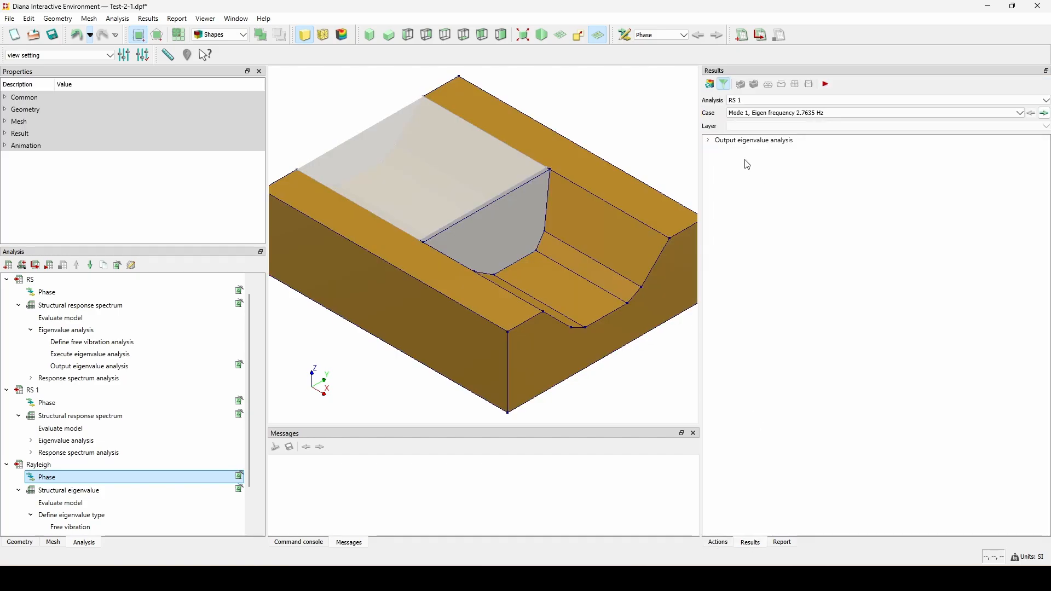
left_click(779, 101)
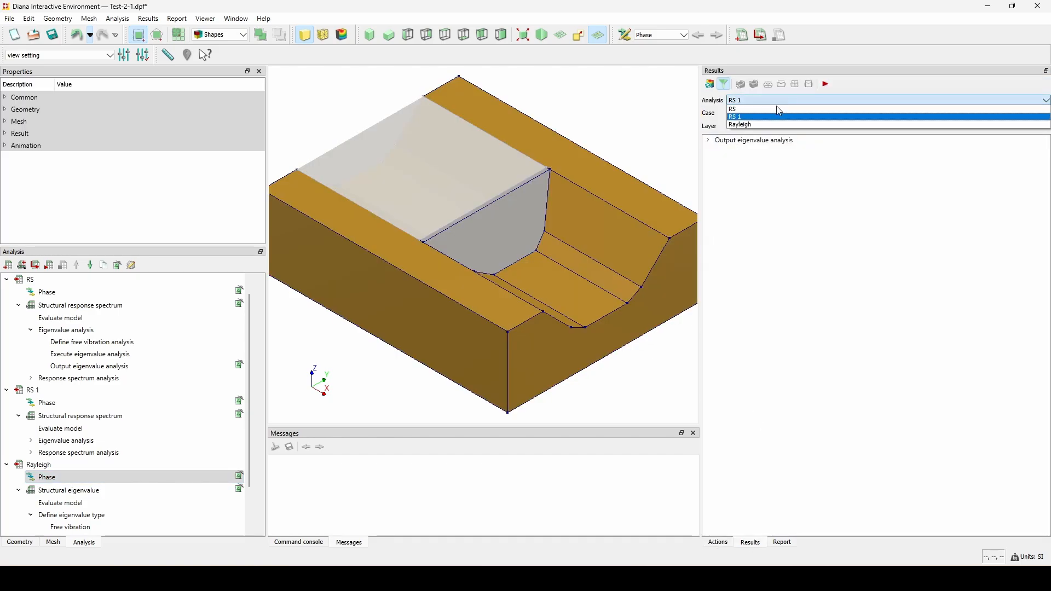
left_click(778, 109)
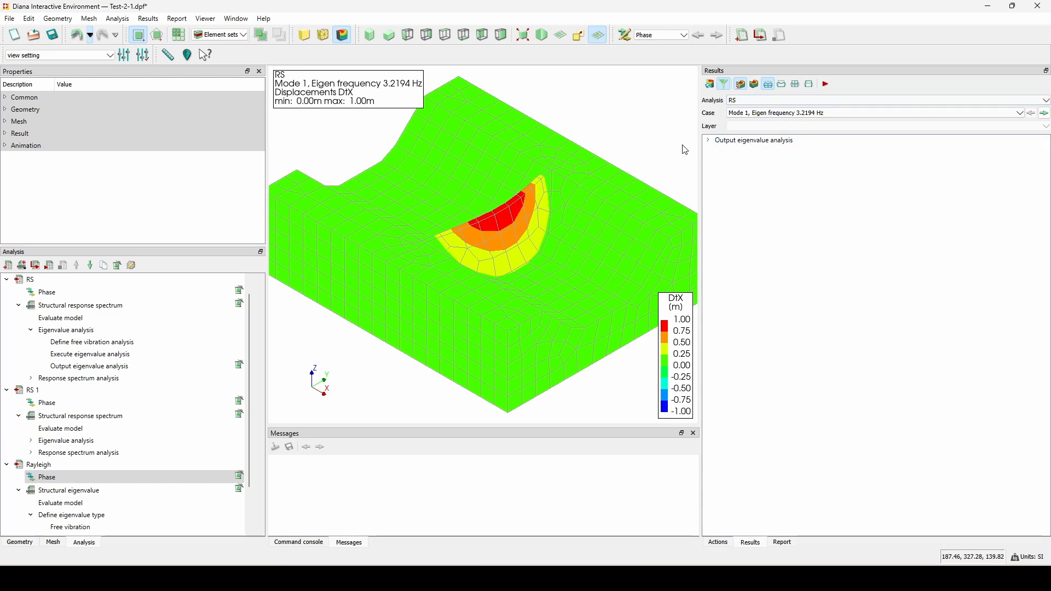
left_click(769, 118)
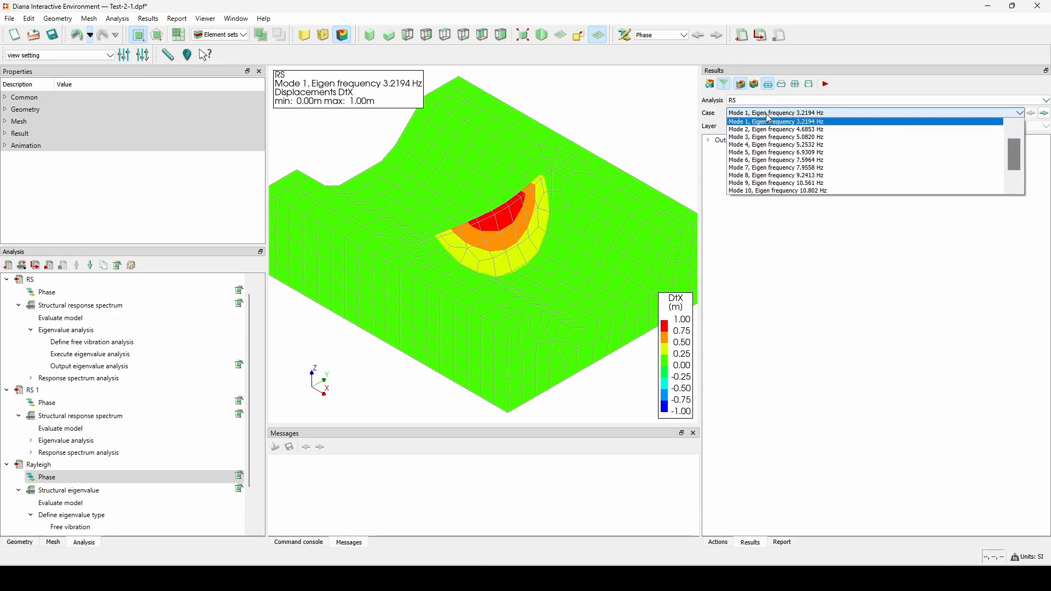
left_click(776, 160)
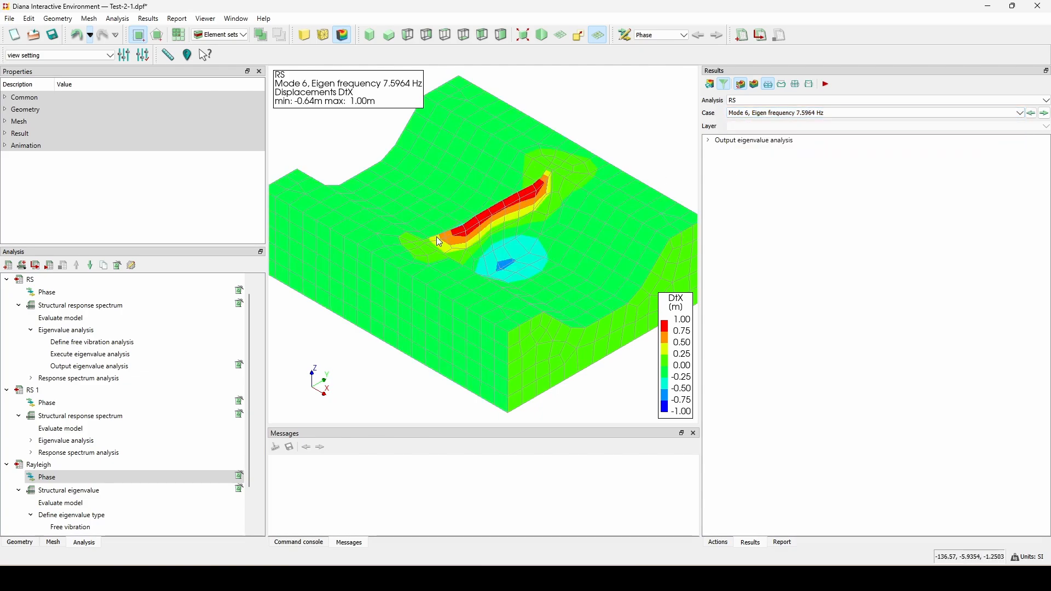
Switch the displayed results to analysis RS 1 and go through its eigenmodes from Mode 1 to Mode 7
left_click(920, 101)
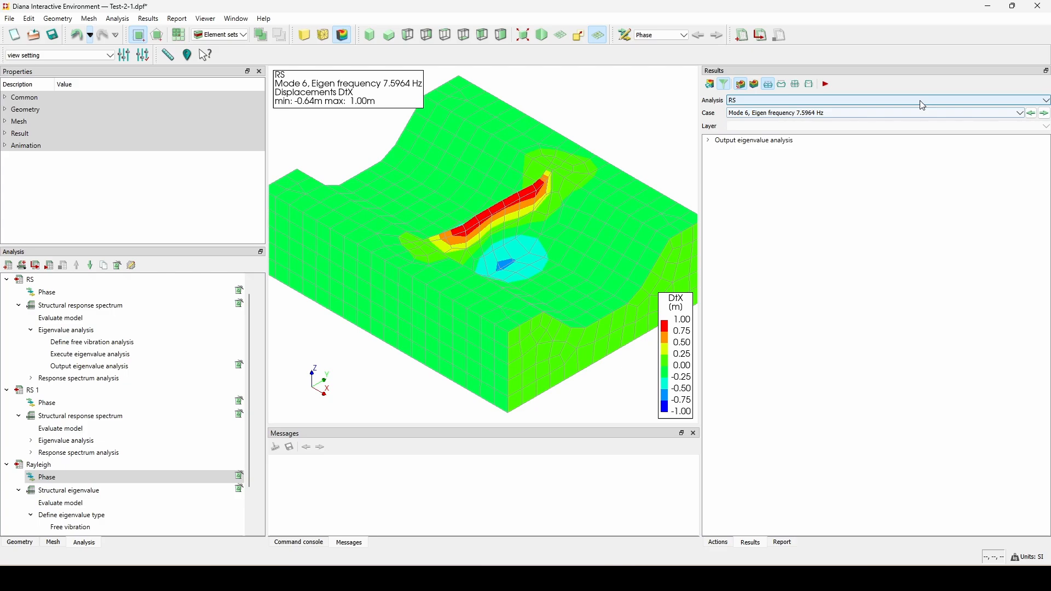
left_click(821, 117)
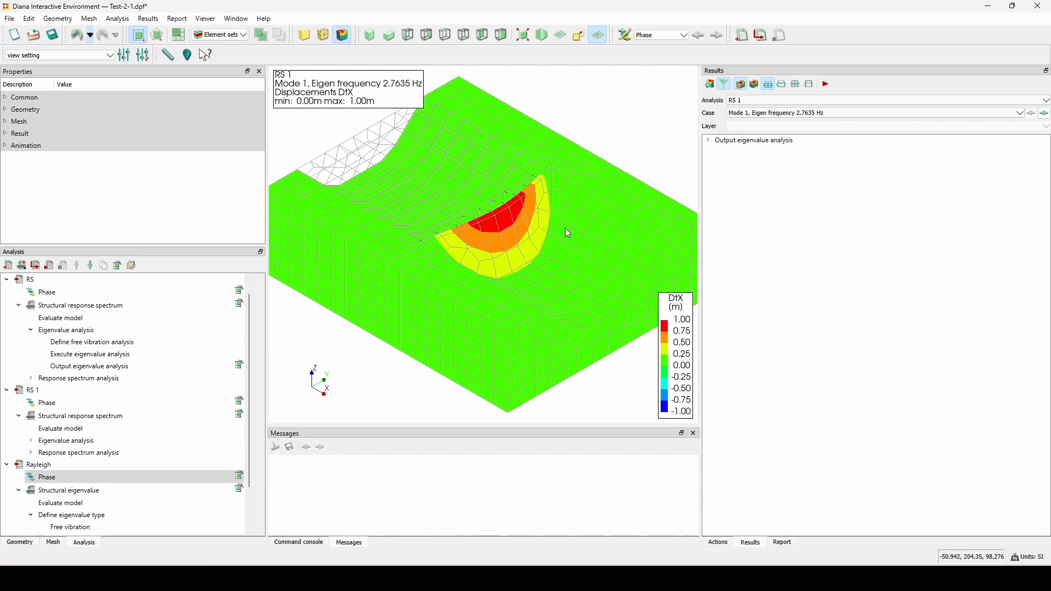
left_click(1044, 114)
left_click(1044, 114)
left_click(1045, 114)
left_click(1044, 114)
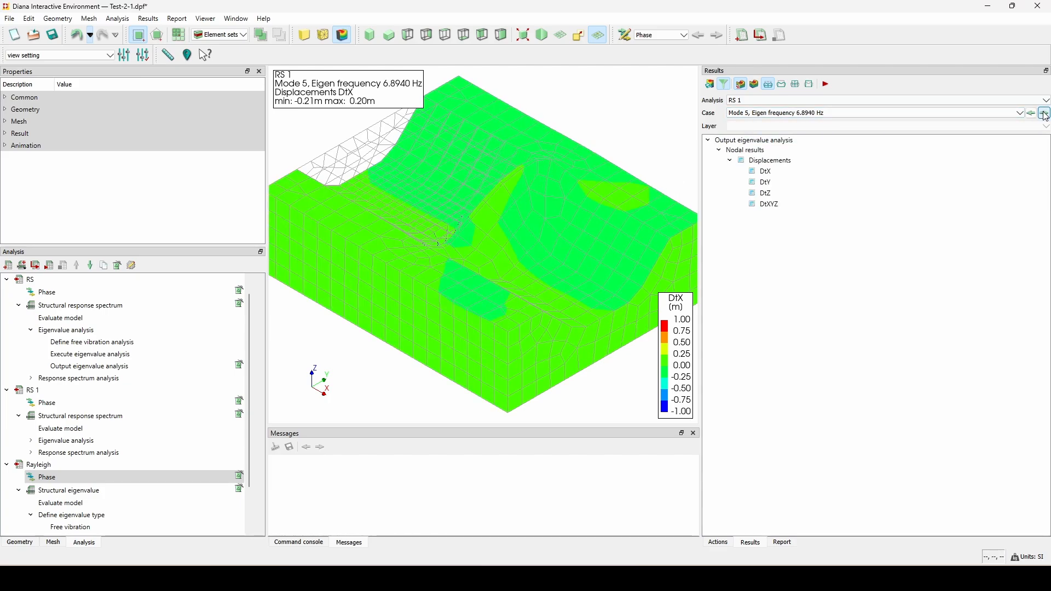
left_click(1045, 113)
left_click(1044, 114)
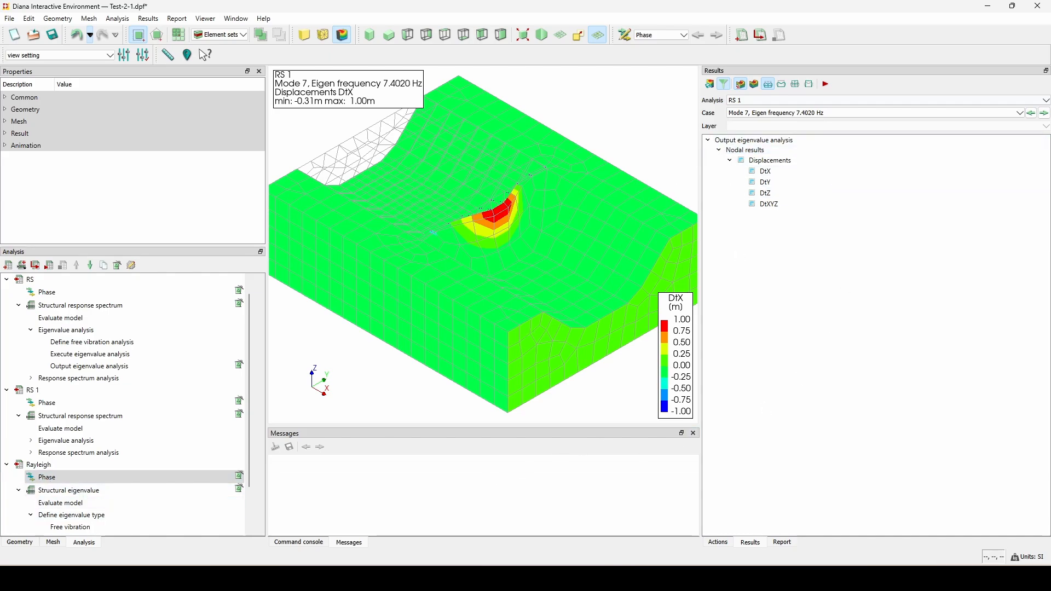
Switch to Test-2-1_Rayleigh.out in Notepad++ and examine the mass and stiffness factors under the Rayleigh damping coefficients
left_click(381, 578)
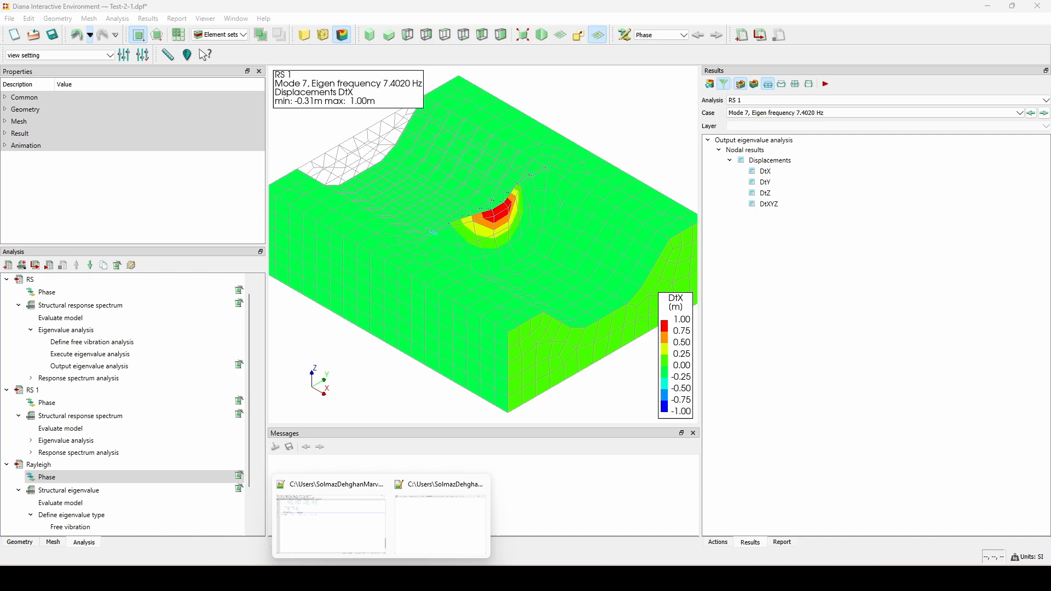
left_click(357, 535)
scroll(475, 221, "up", 16)
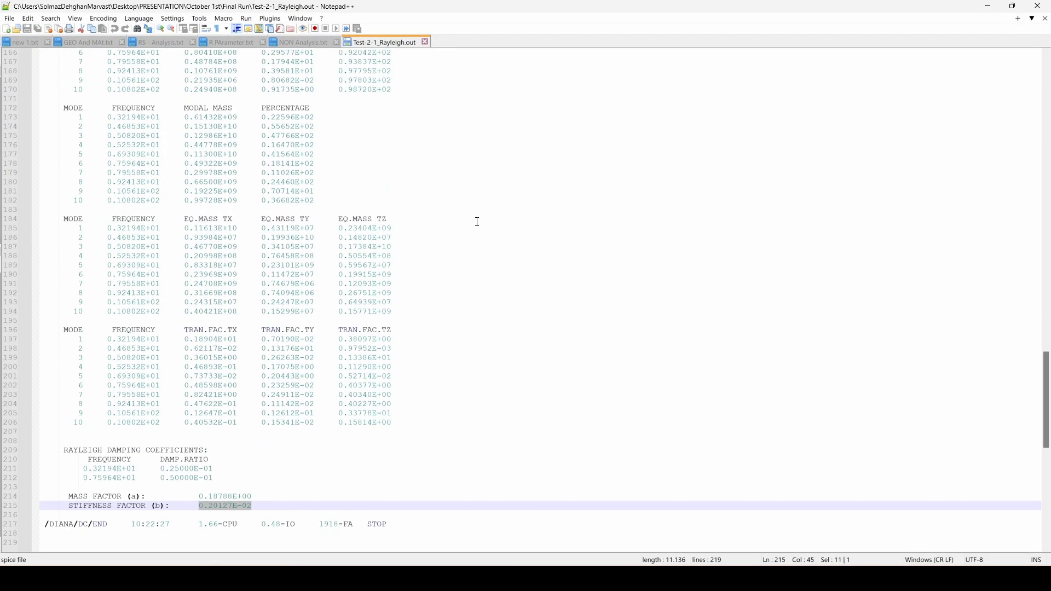
scroll(474, 222, "down", 3)
scroll(471, 221, "down", 10)
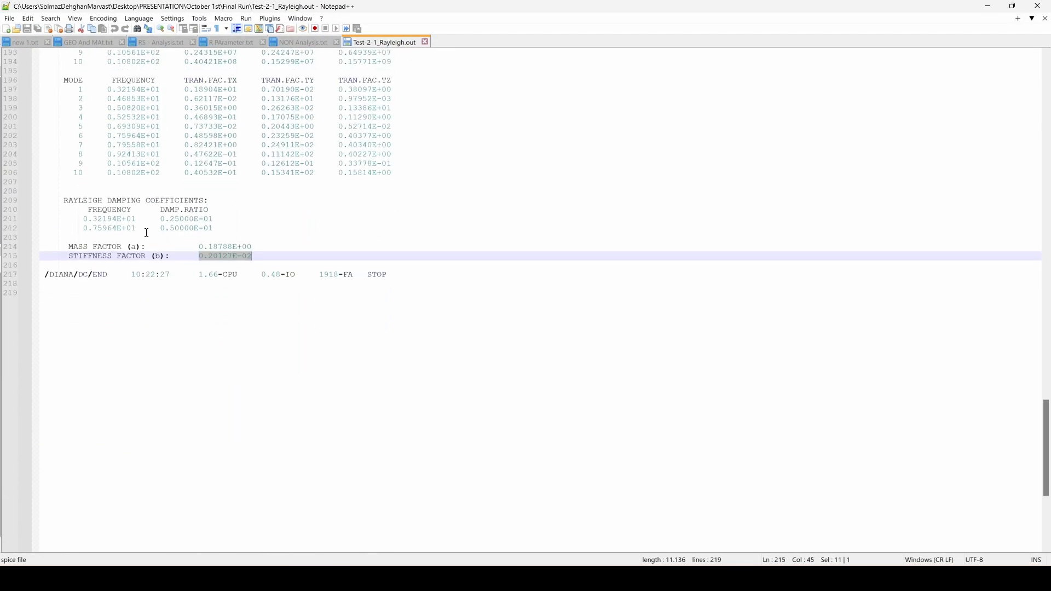
left_click_drag(65, 246, 253, 255)
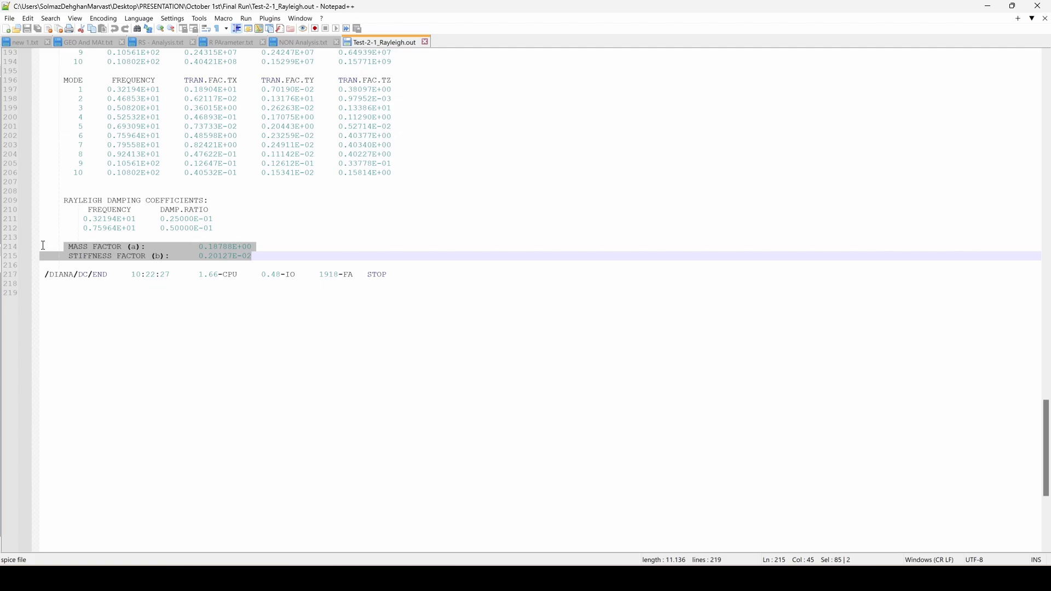
left_click_drag(42, 245, 53, 264)
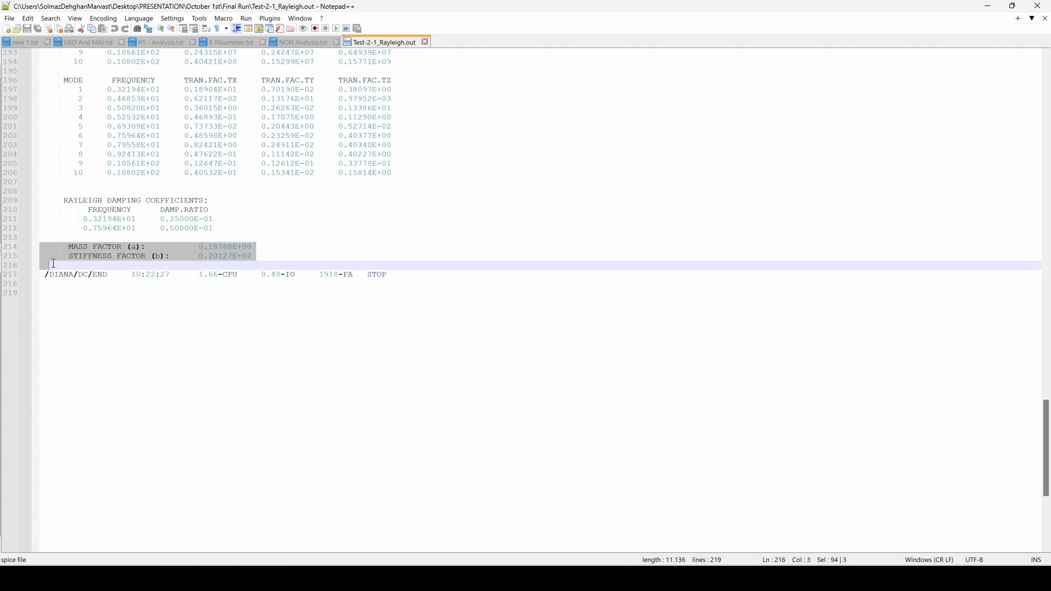
Return to the Gravity DAm.dpf project window and show the reference system's model definitions
left_click(986, 10)
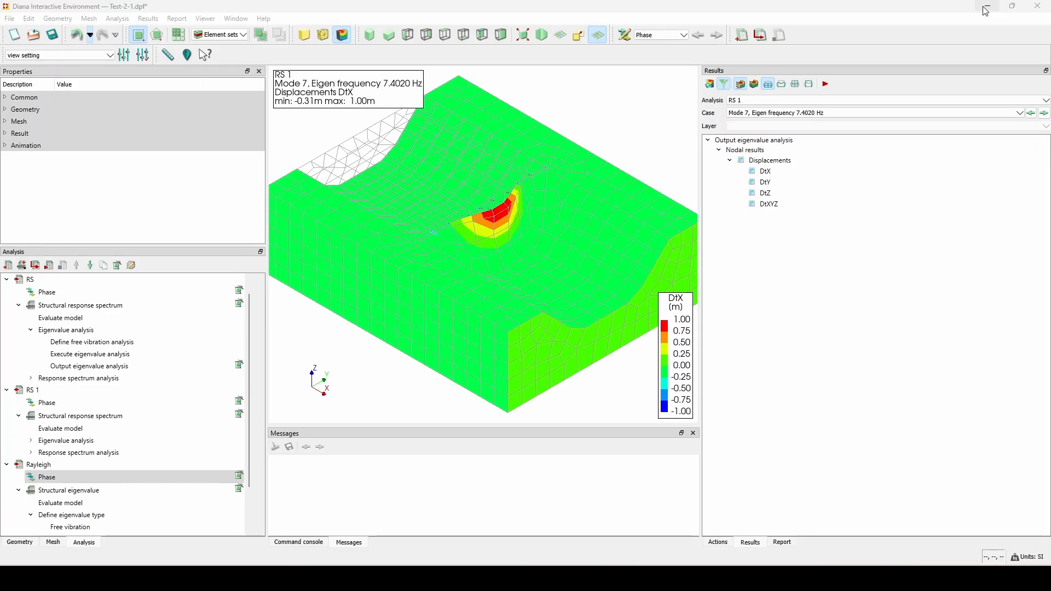
left_click(986, 10)
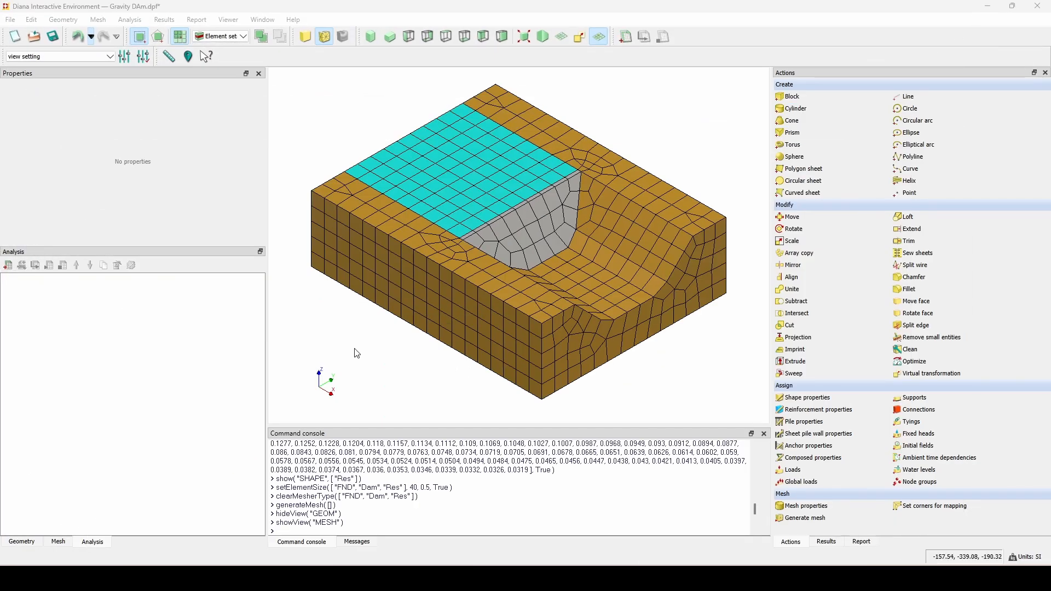
left_click(17, 544)
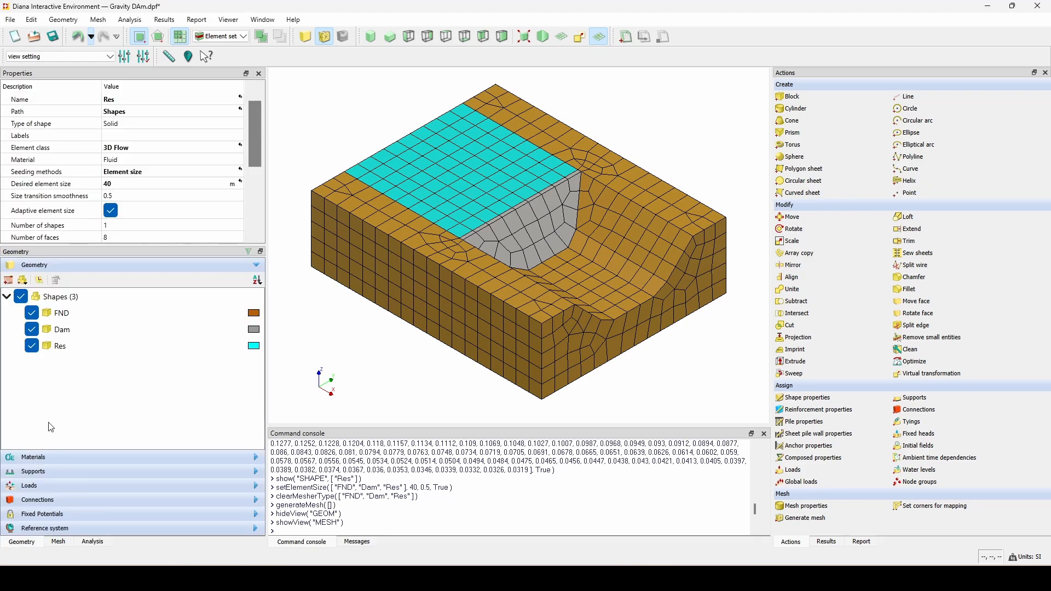
left_click(59, 528)
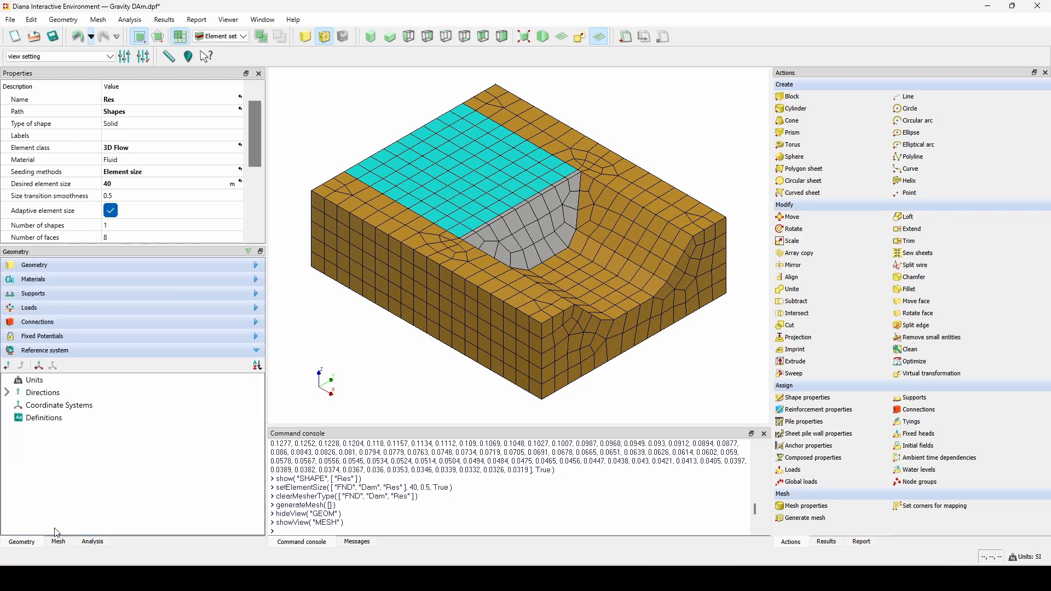
left_click(8, 392)
left_click(16, 392)
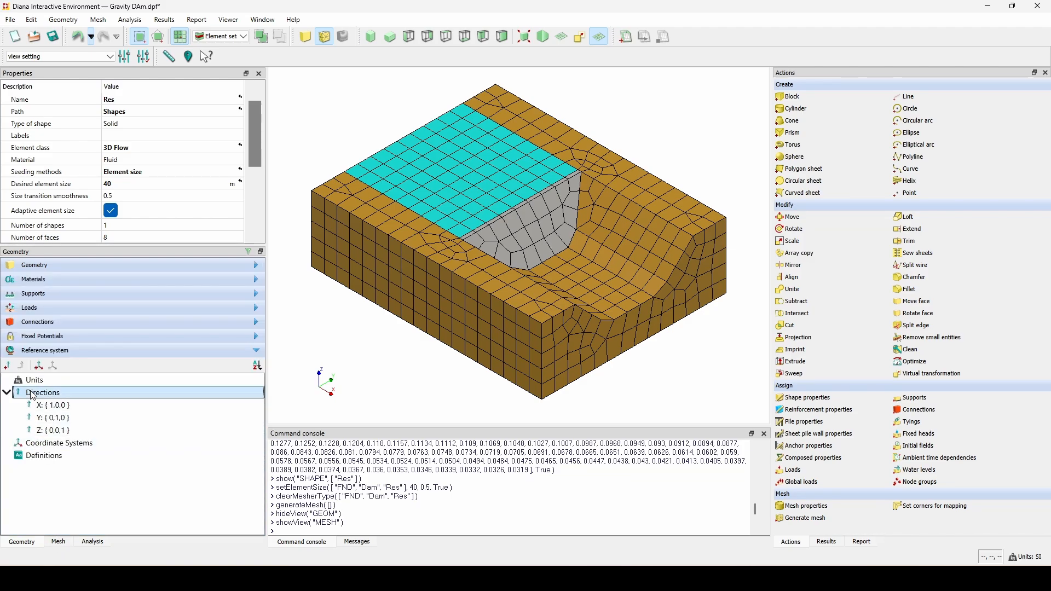
left_click(33, 456)
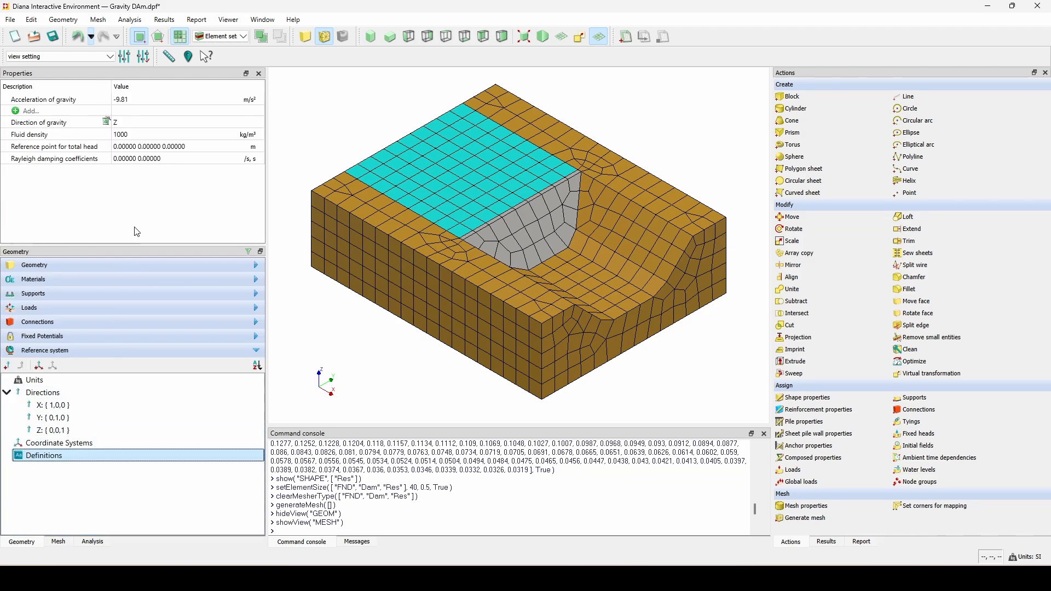
Copy the Rayleigh coefficient pair 0.18788 0.0020127 from R PArameter.txt in Notepad++ and return to the Gravity DAm project
left_click(150, 162)
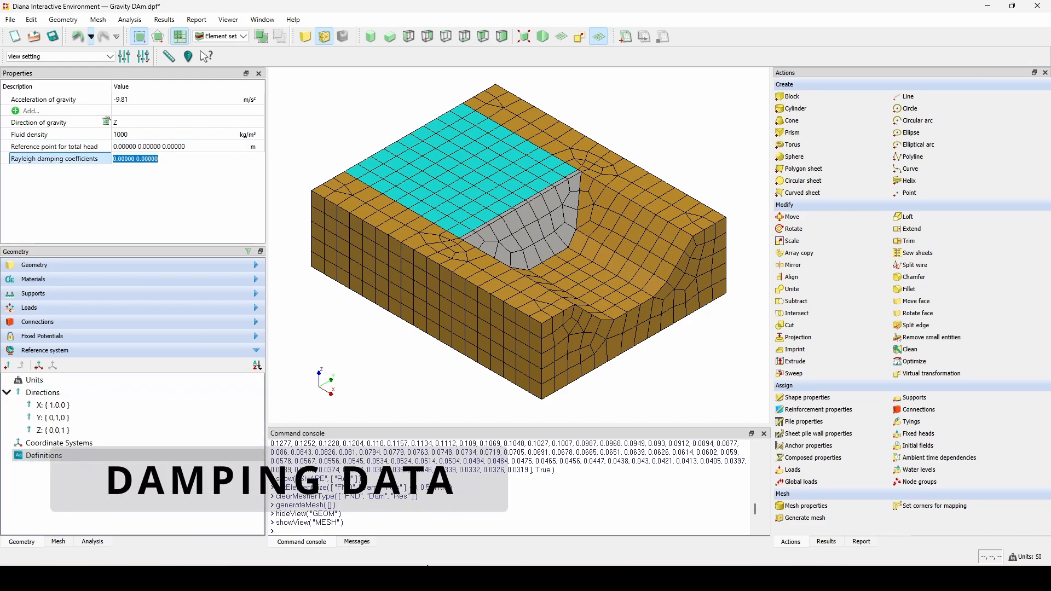
mouse_move(453, 579)
left_click(381, 579)
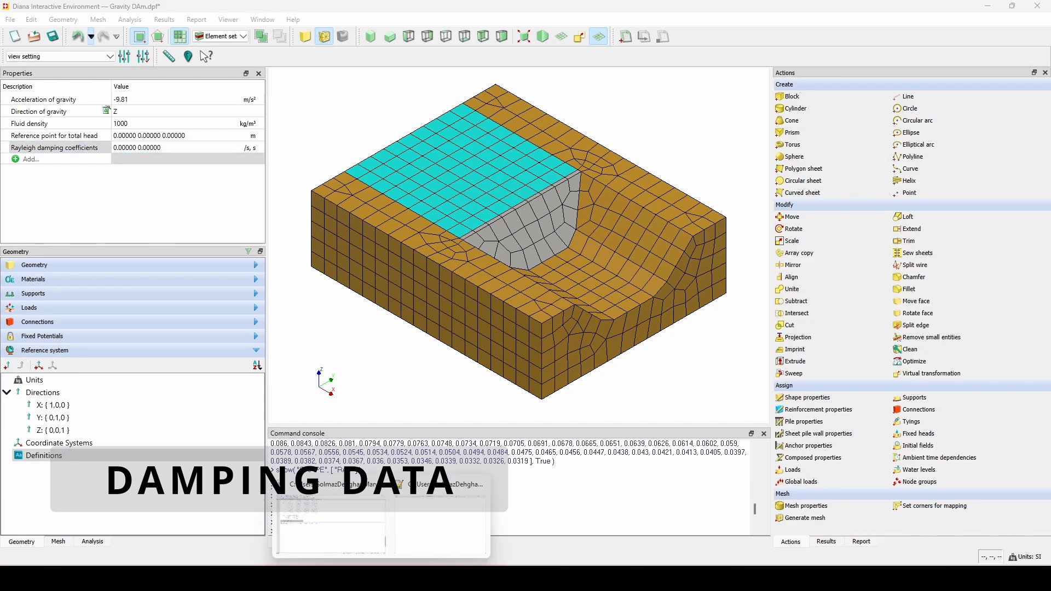
left_click(333, 521)
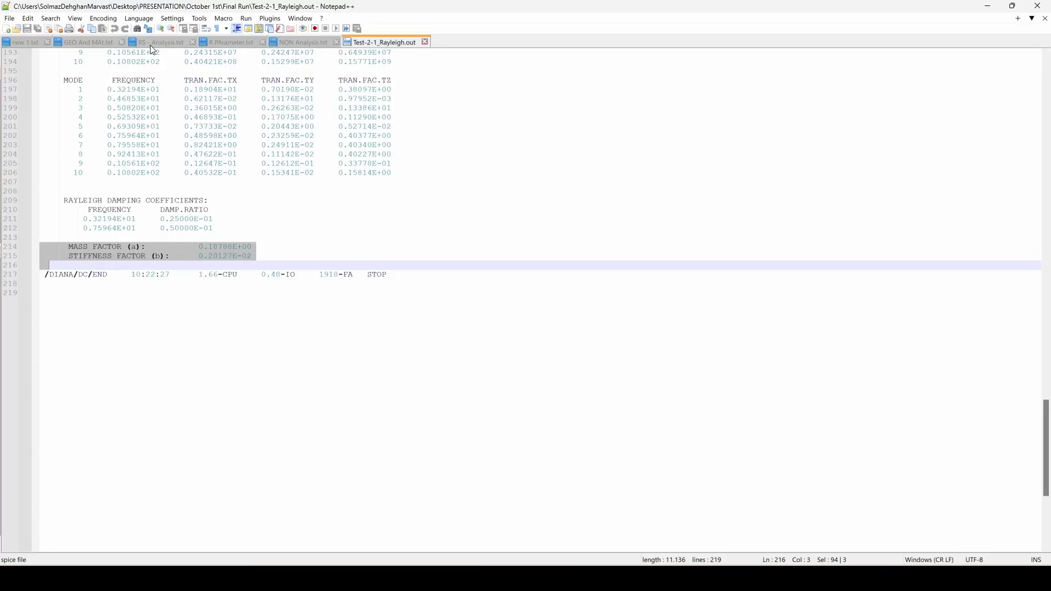
left_click(215, 44)
key("shift+Home")
key("ctrl+c")
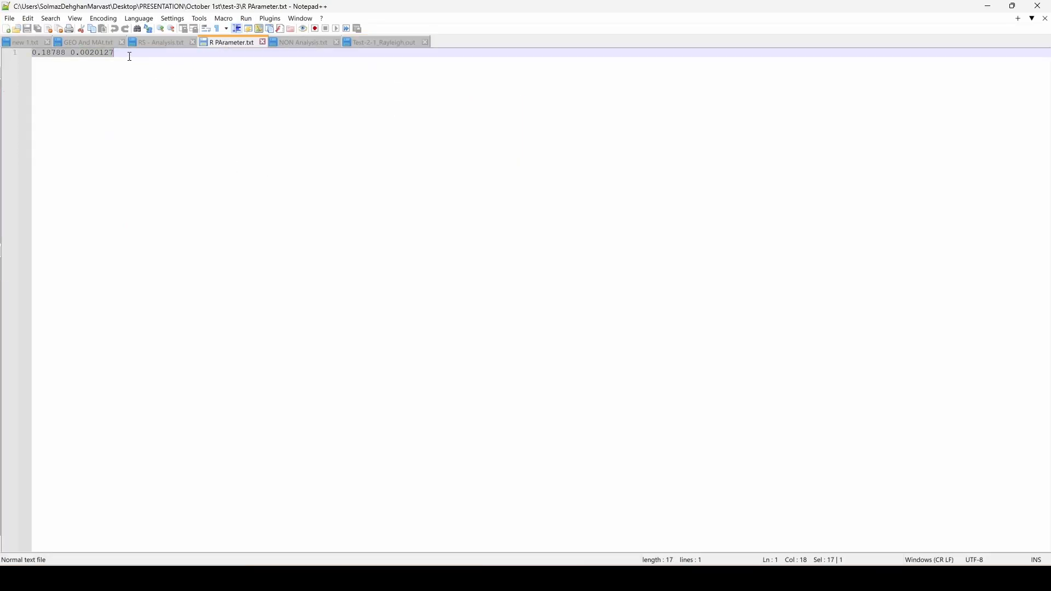
left_click(988, 6)
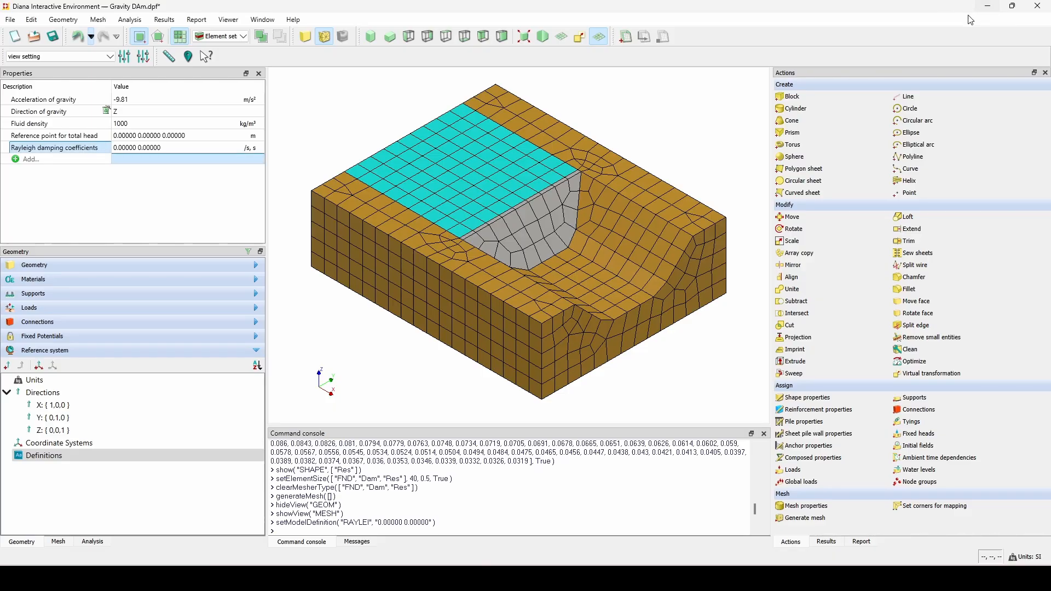
Set the Rayleigh damping coefficients in the model definitions to 0.18788 and 0.0020127
double_click(133, 147)
key("ctrl+v")
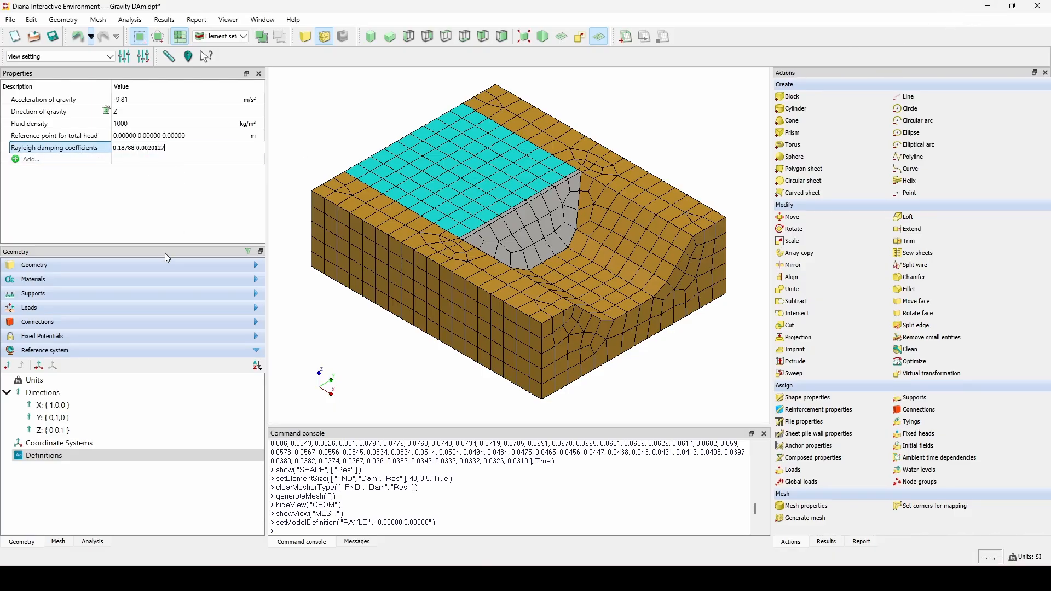
left_click(119, 201)
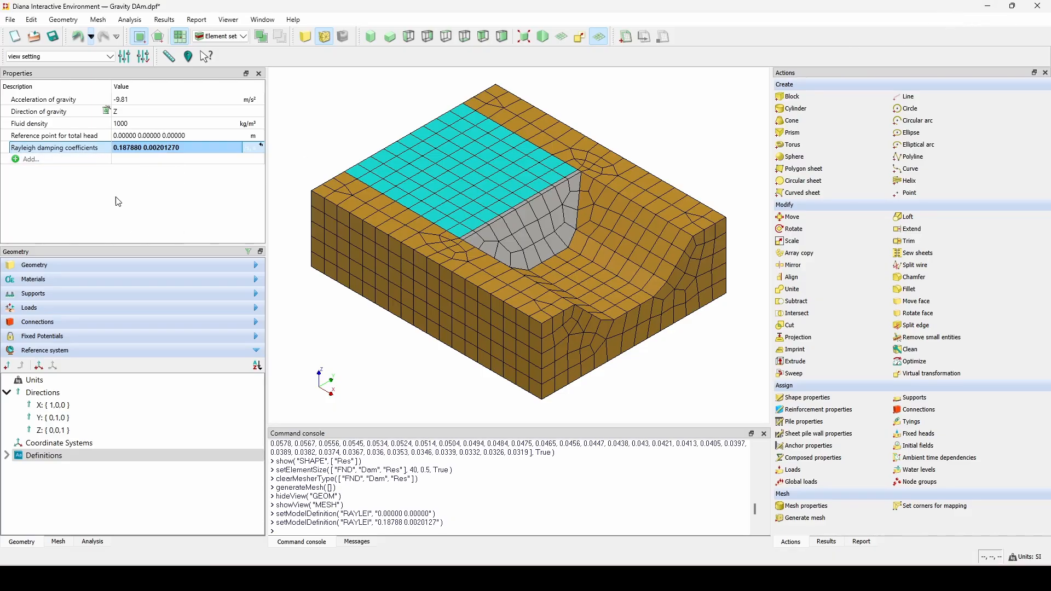
Remove the frequency factors from Load combination 3 in the geometry loads
left_click(45, 311)
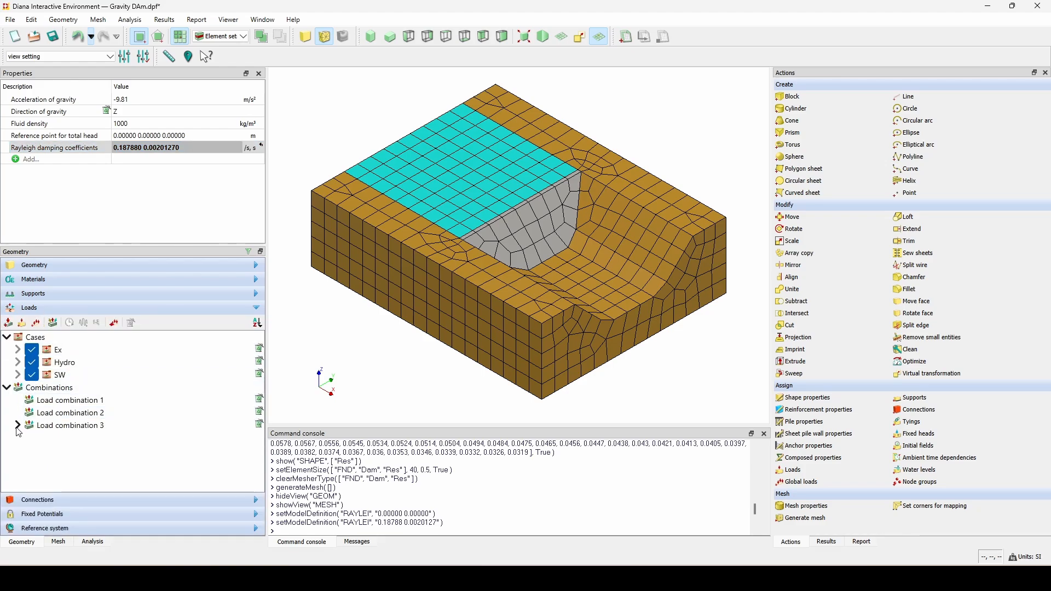
mouse_move(20, 432)
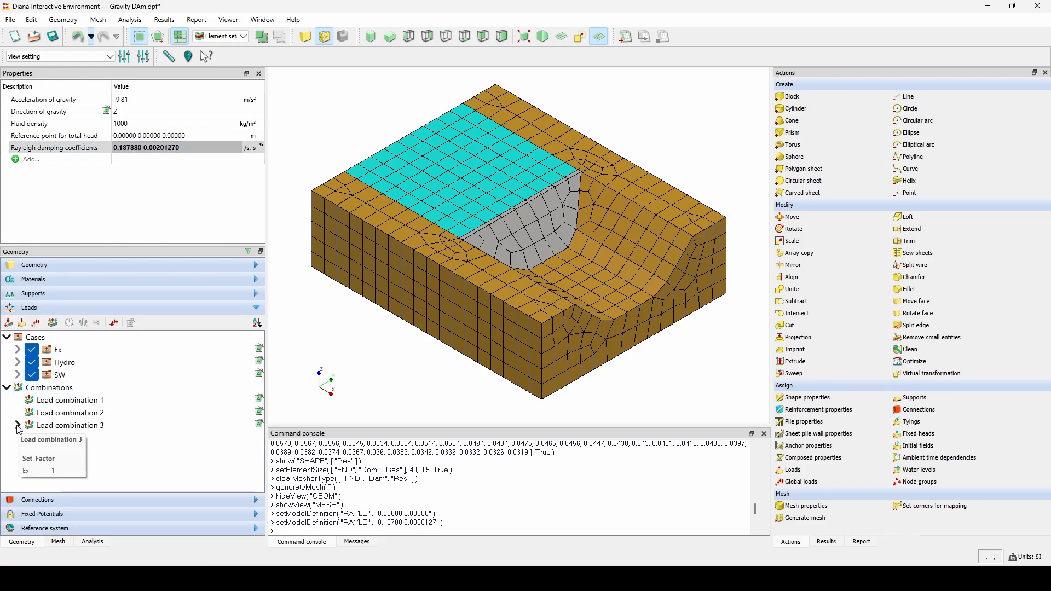
left_click(17, 426)
left_click(52, 438)
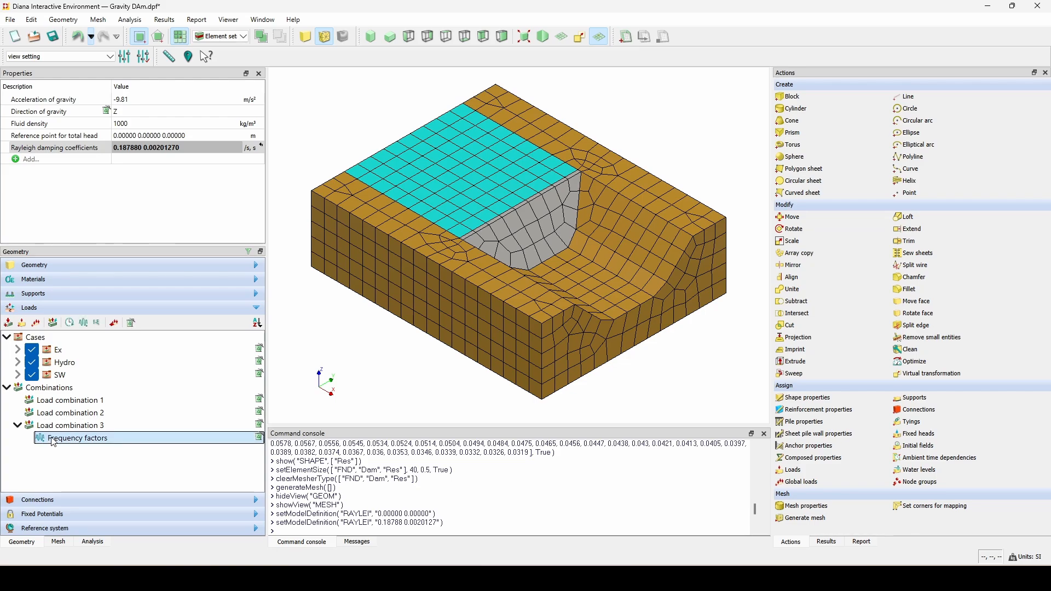
left_click(260, 438)
Assign time dependent factors to Load combination 3 by pasting the copied time-factor record, starting at 0 s in 0.02 s increments
left_click(104, 426)
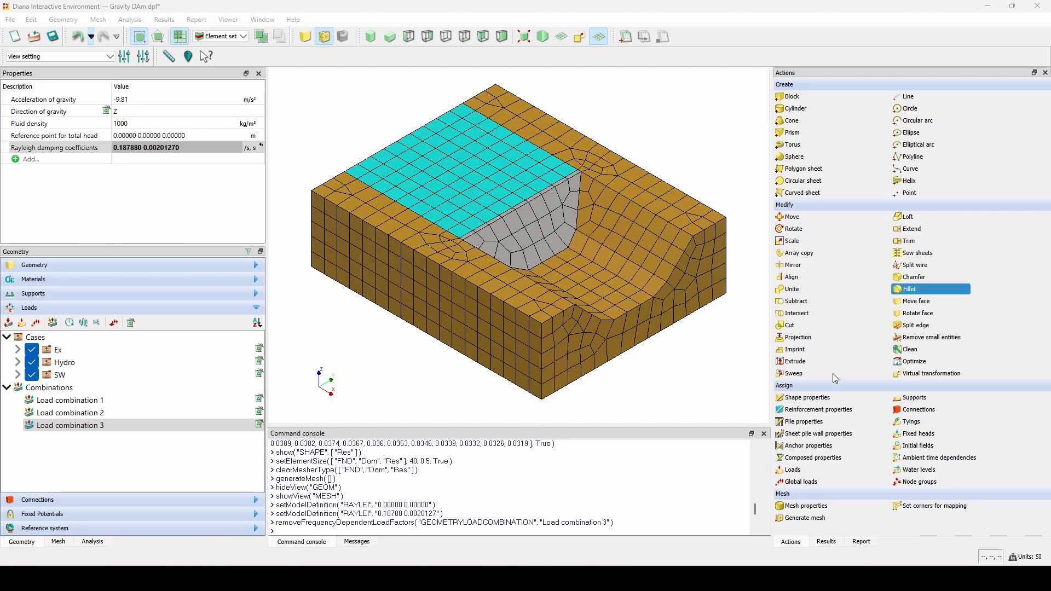
left_click(69, 324)
left_click_drag(547, 280, 543, 123)
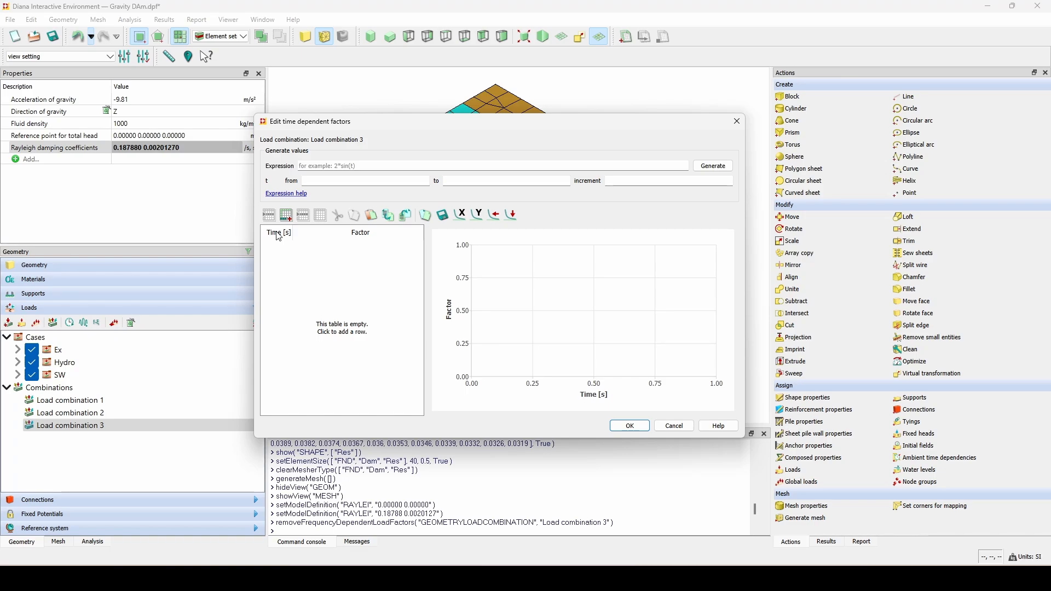
key("ctrl+v")
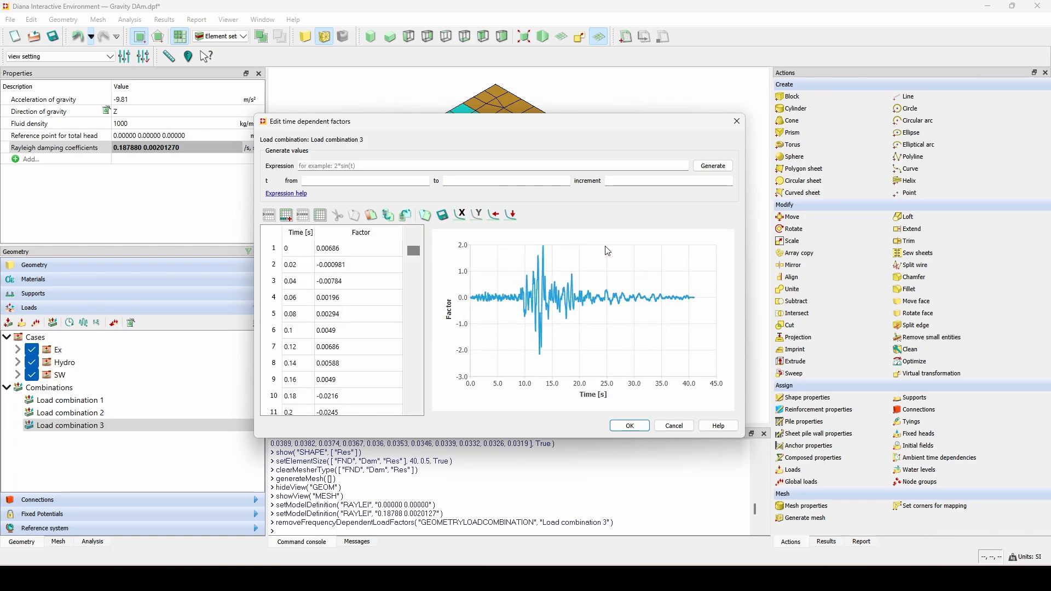
left_click(629, 426)
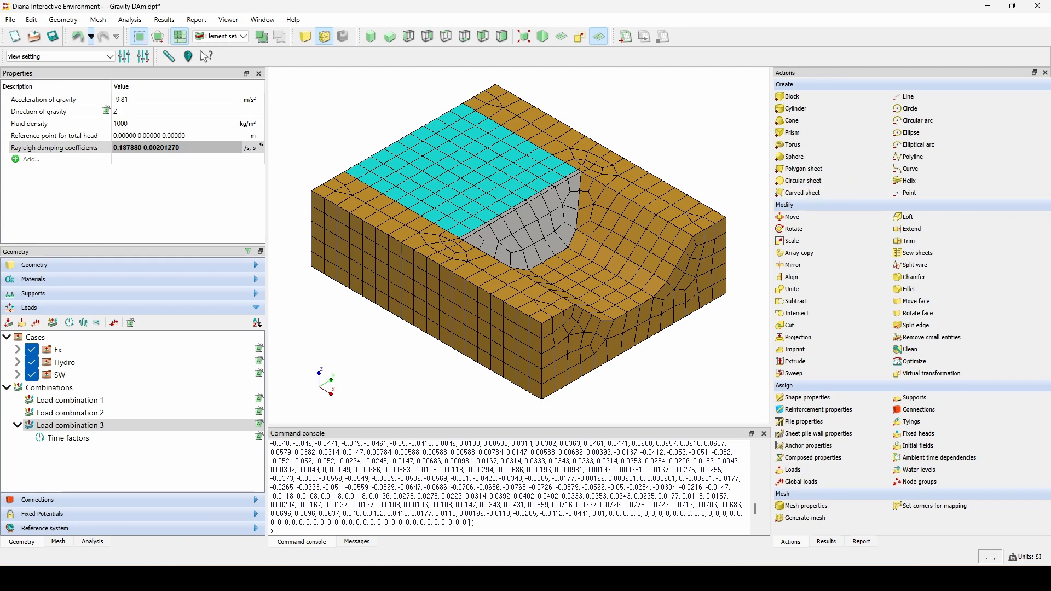
Switch to the DAM.dpf project window and review the Phase assignments of the Transint Analysis
mouse_move(236, 579)
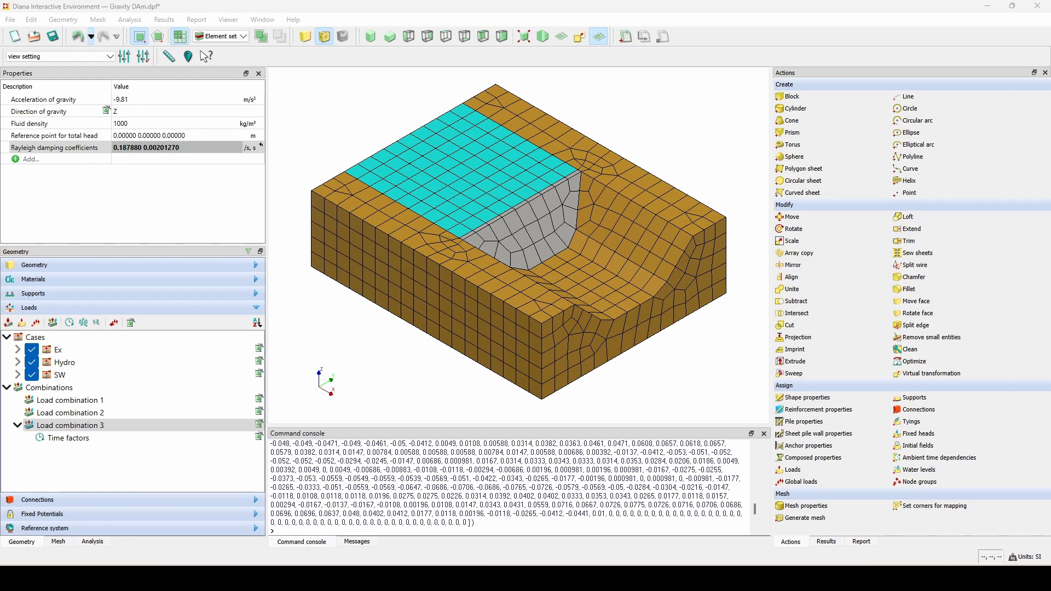
left_click_drag(1050, 98, 558, 178)
double_click(558, 178)
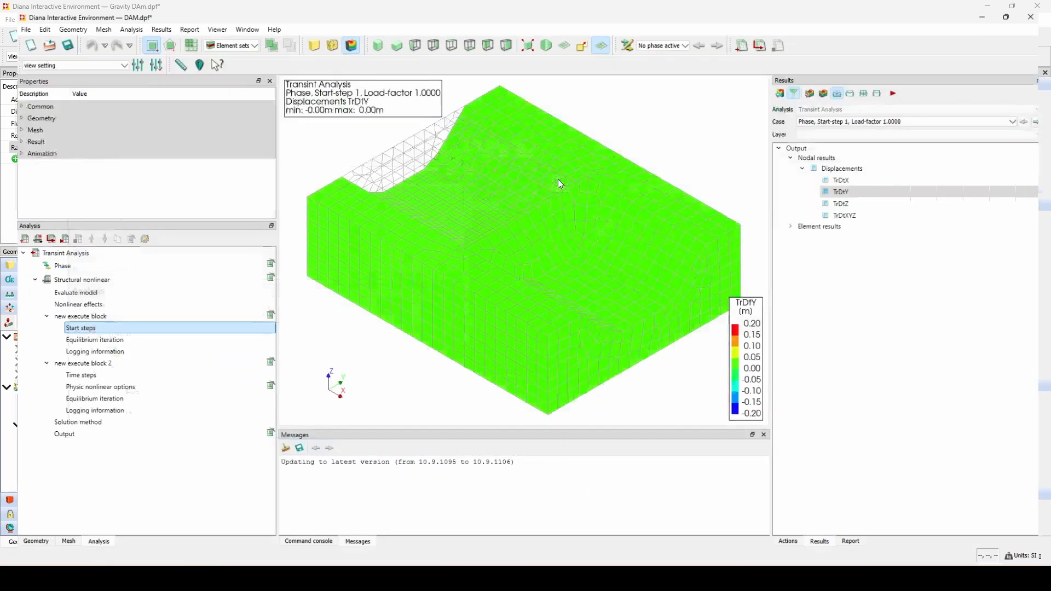
double_click(50, 264)
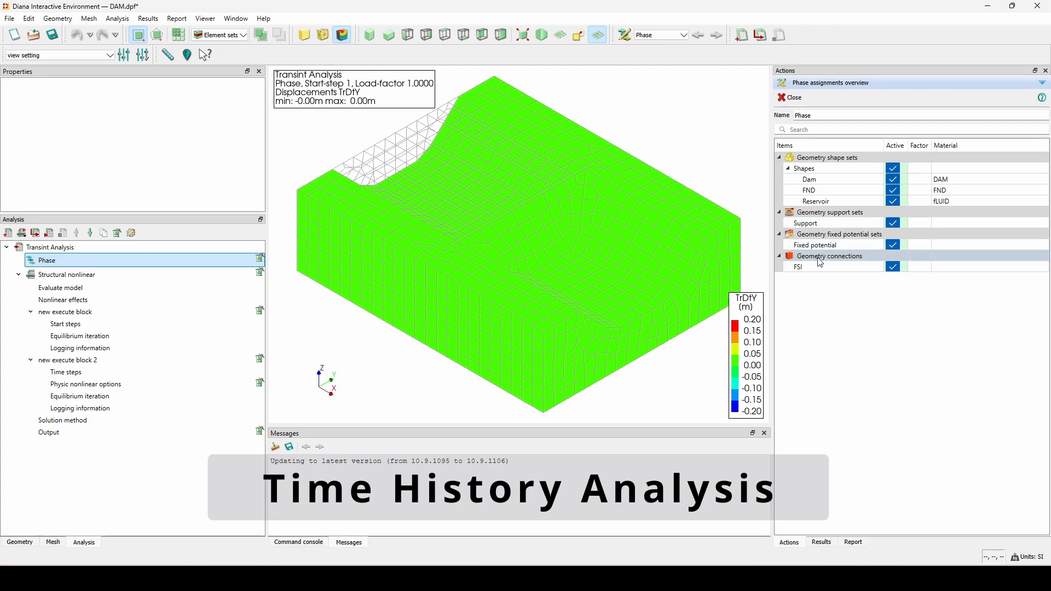
left_click(791, 98)
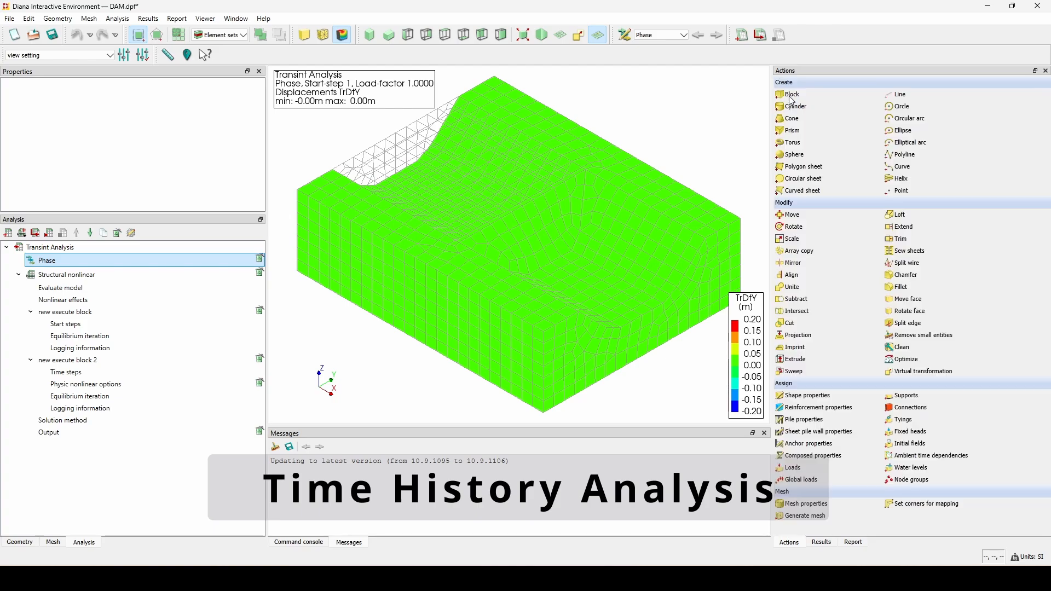
Review the start step properties of the first execute block, including its initial stress, additional load and equilibrium settings
double_click(66, 324)
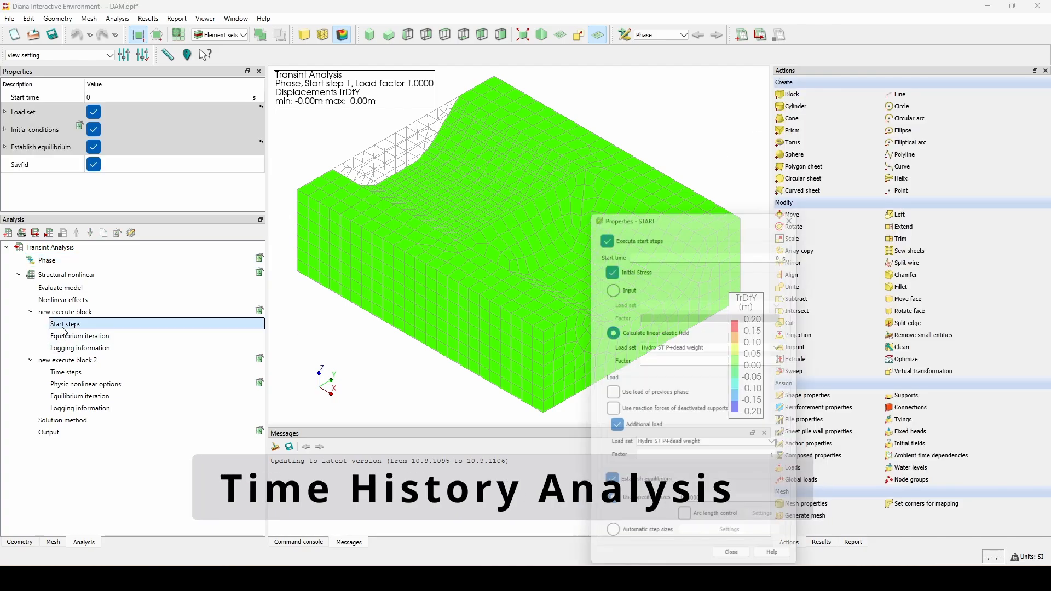
left_click_drag(657, 215, 615, 123)
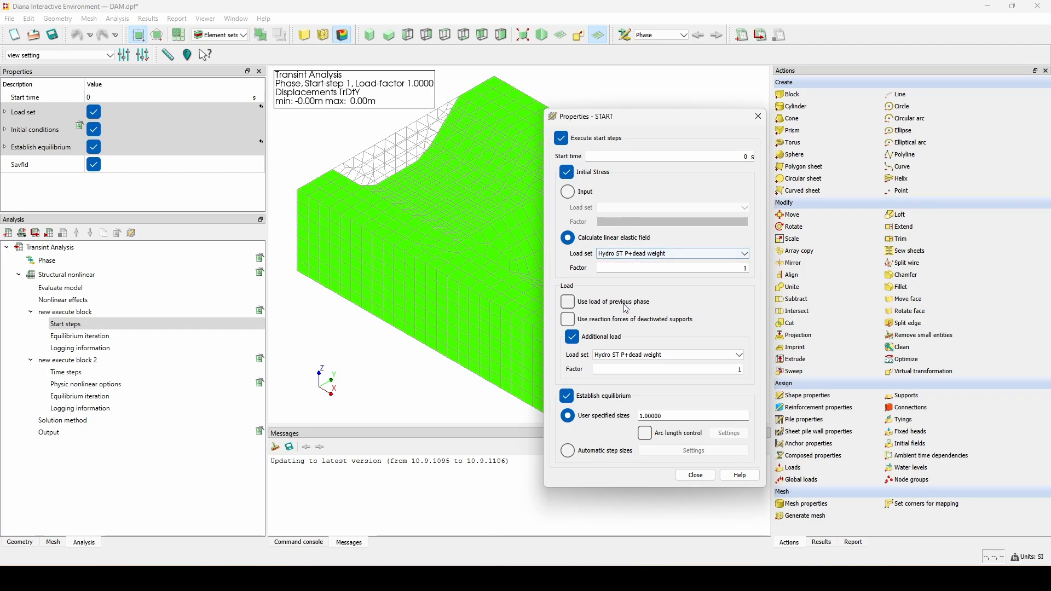
left_click(758, 117)
Show the analysis results for time-step 8 at time 0.70000, viewing the TrDtXYZ displacements followed by TrDtZ
left_click(821, 544)
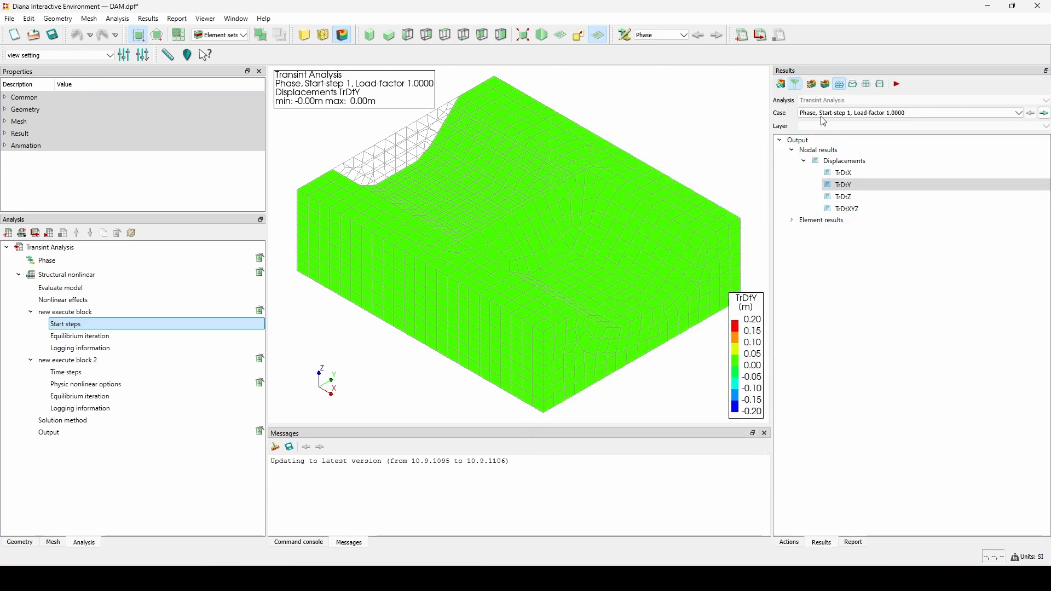
left_click(825, 115)
left_click(827, 172)
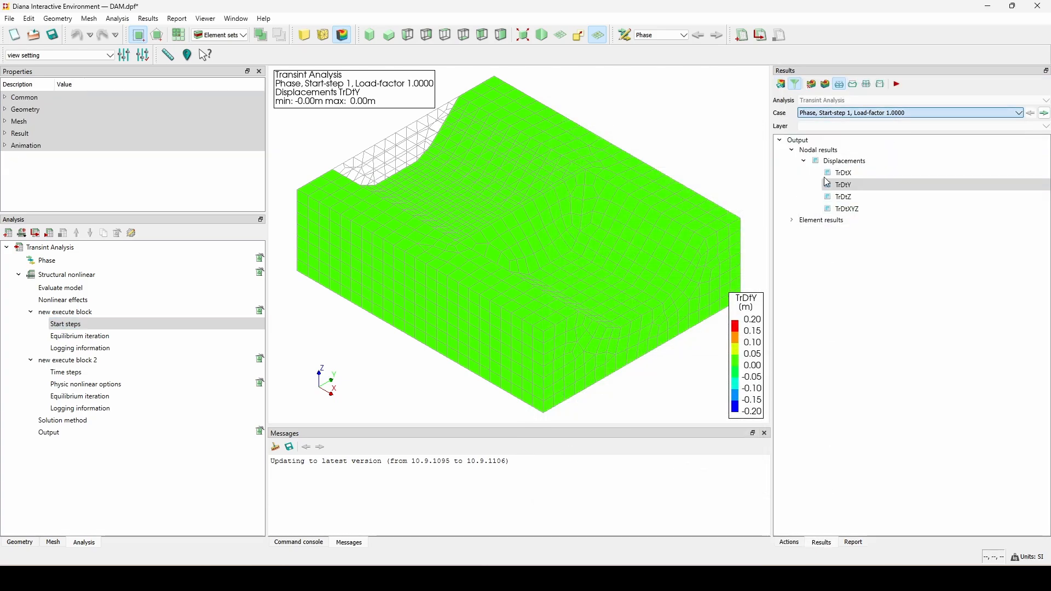
left_click(836, 113)
left_click(841, 203)
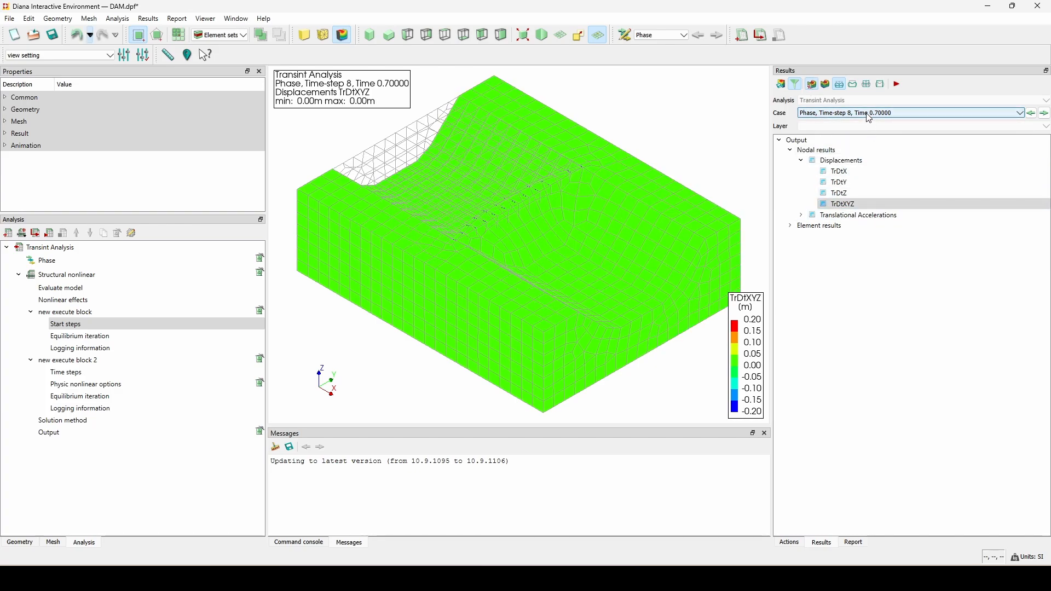
left_click(836, 192)
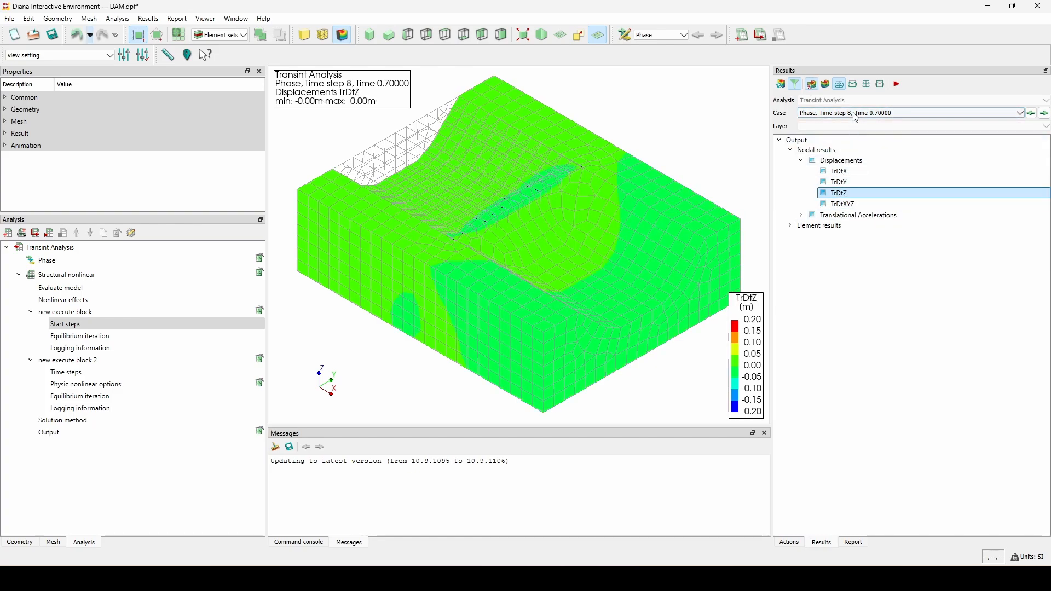
View the TrDtZ displacements at time-step 397 and advance through the following cases to time-step 400, time 39.900
left_click(979, 112)
left_click_drag(1007, 143, 1008, 166)
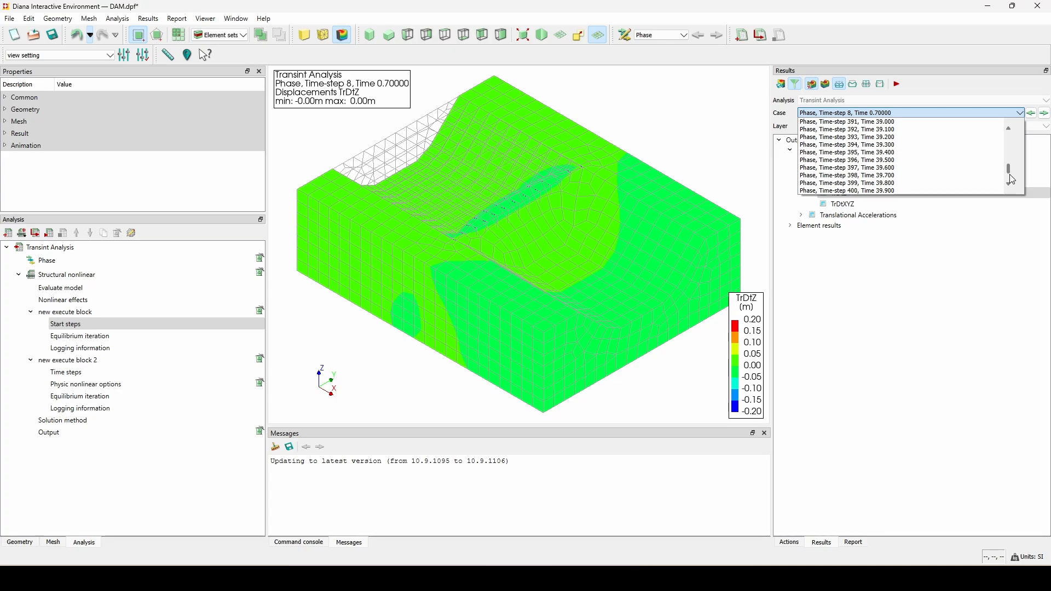
left_click(900, 169)
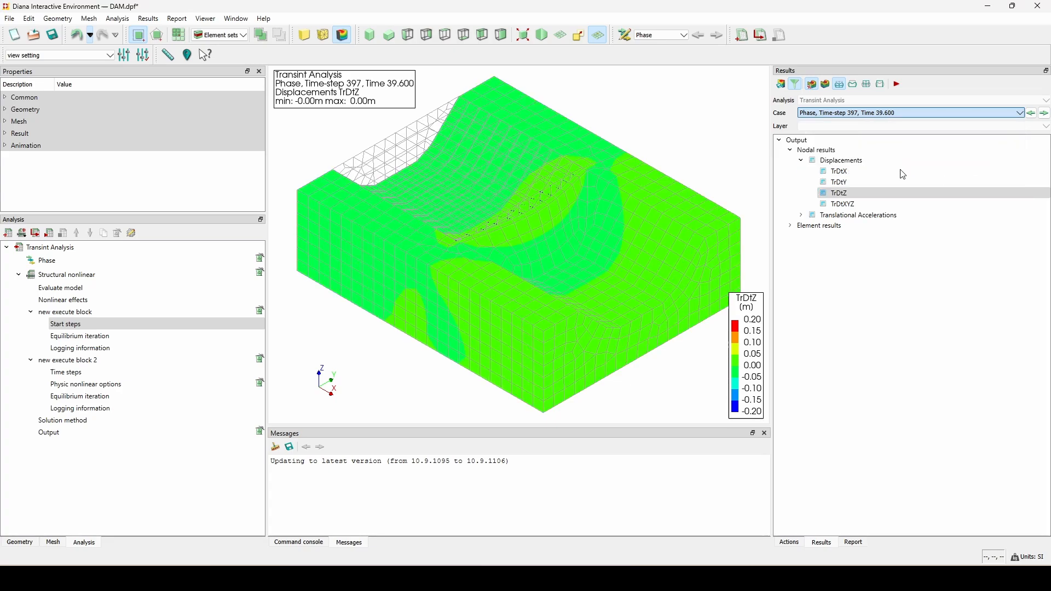
left_click(1045, 114)
left_click(1045, 113)
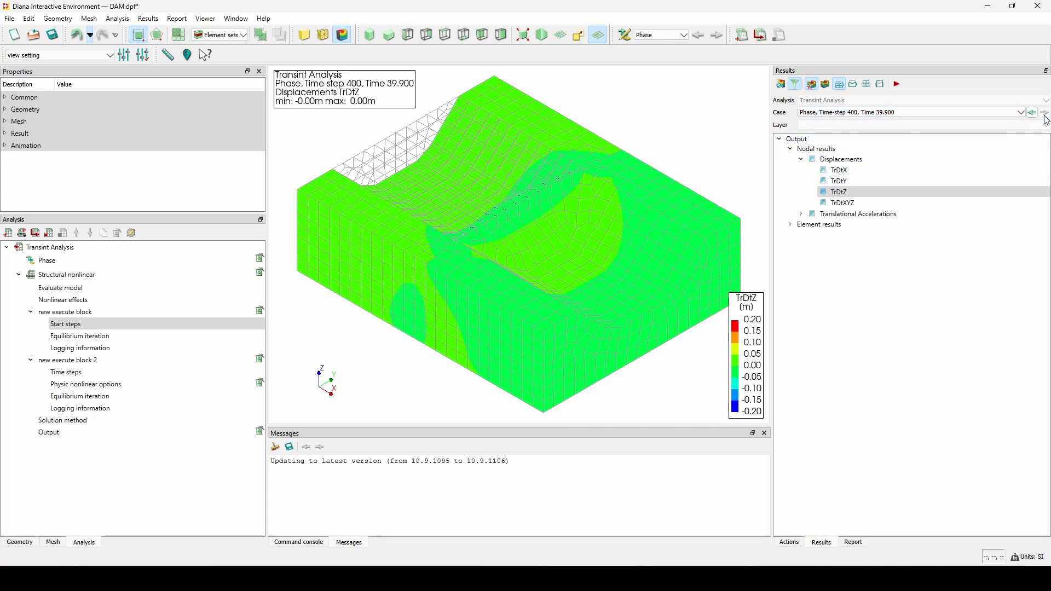
Set the specified color scale limits of the contour plot to a minimum of -0.1 and a maximum of 0.1
left_click(6, 134)
left_click(14, 157)
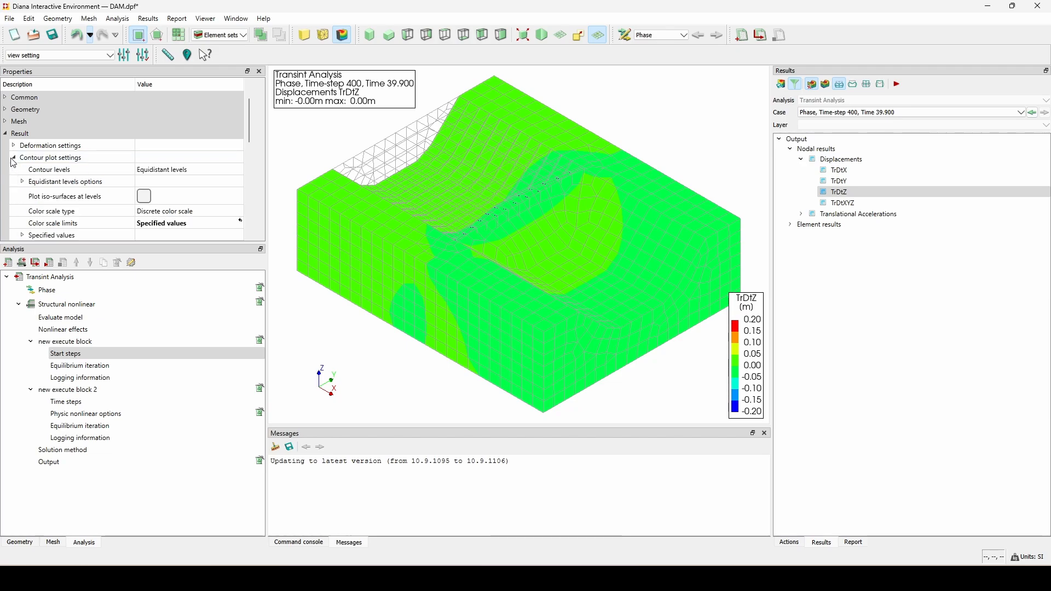
scroll(35, 198, "down", 1)
left_click(22, 199)
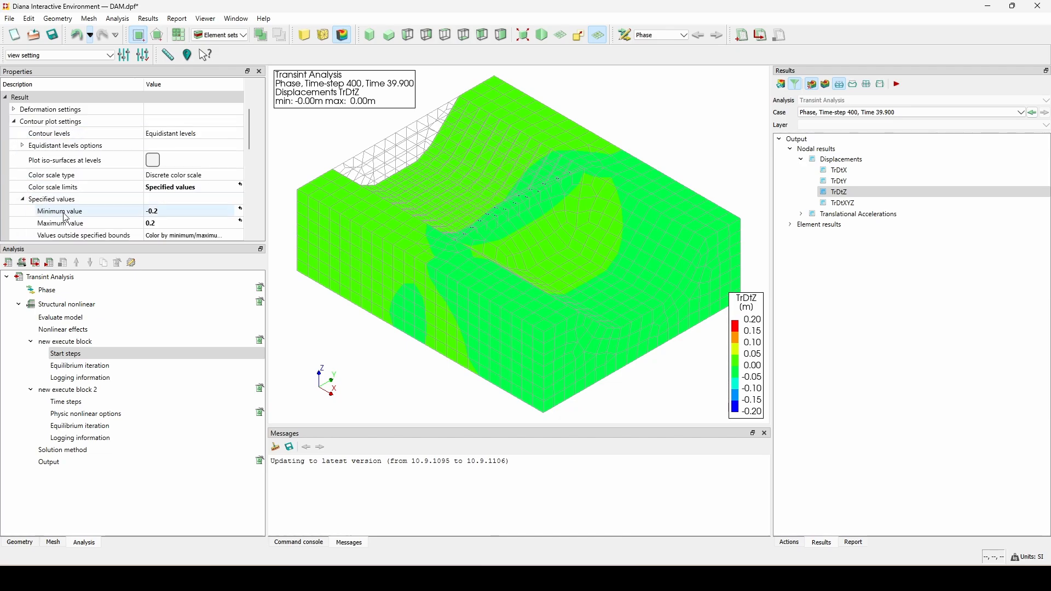
double_click(173, 213)
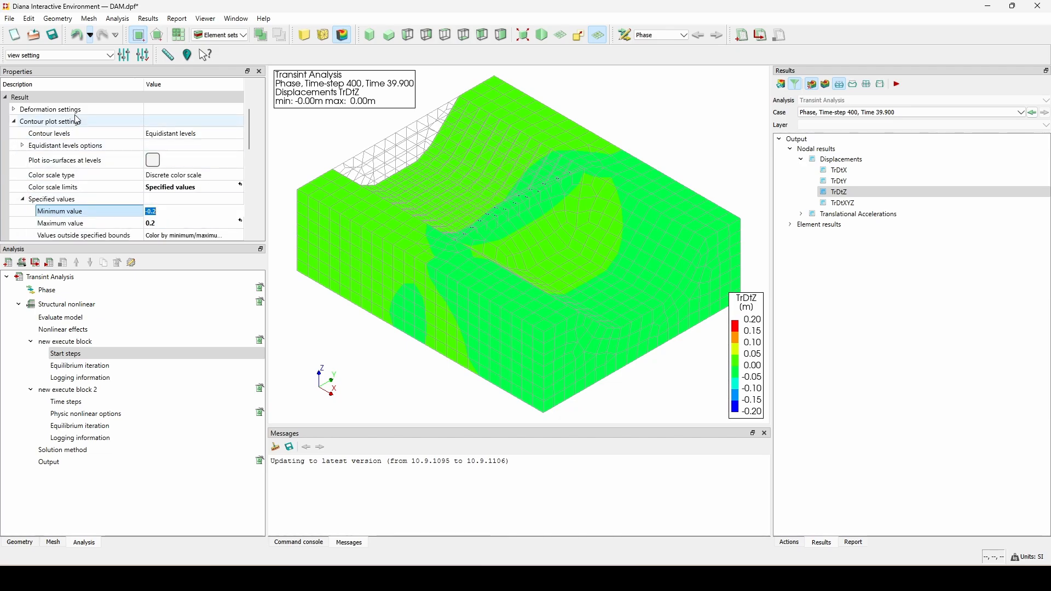
left_click(176, 213)
left_click(177, 223)
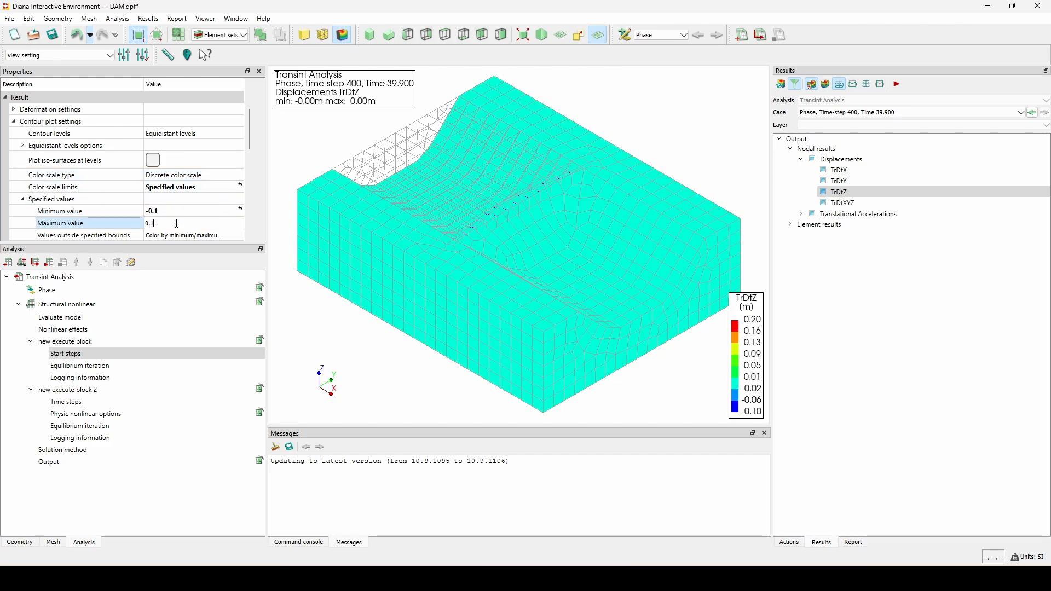
key("Return")
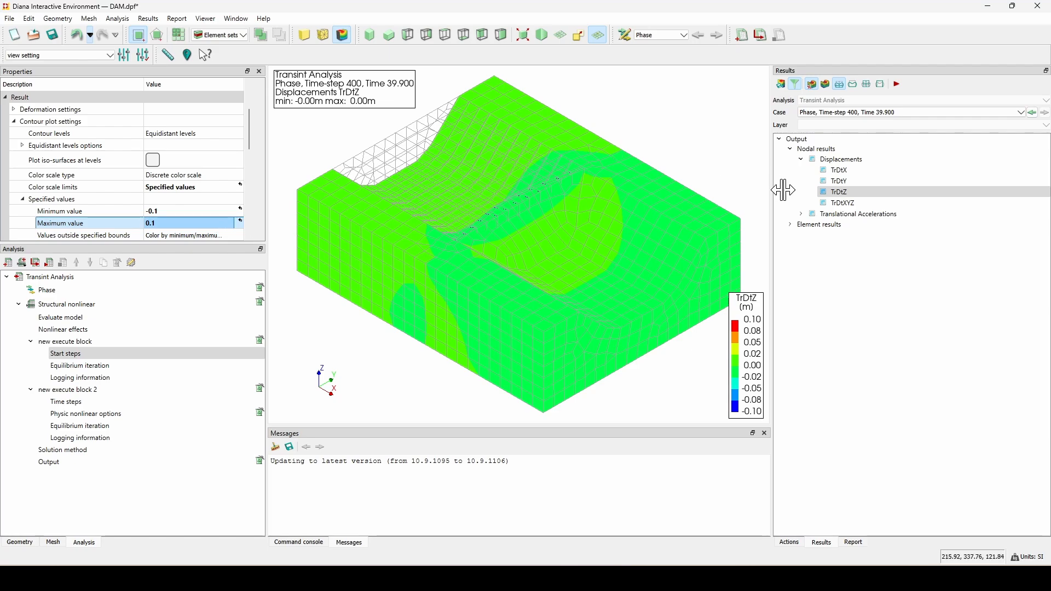
View the TrDtZ contours at time-step 396, time 39.500, and time-step 367, time 36.600
left_click(898, 113)
left_click(896, 147)
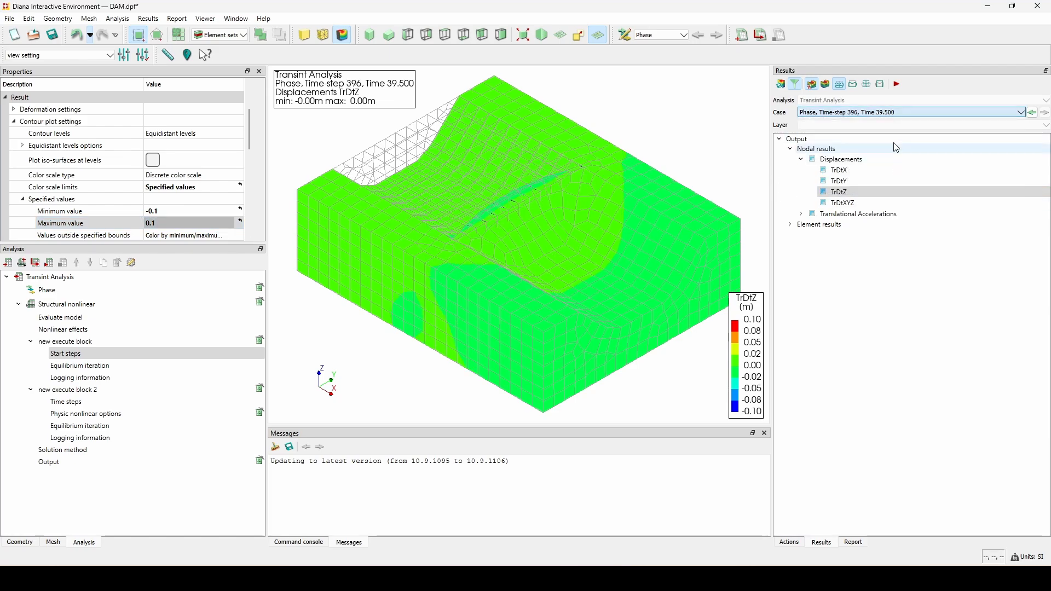
left_click(897, 112)
left_click(904, 151)
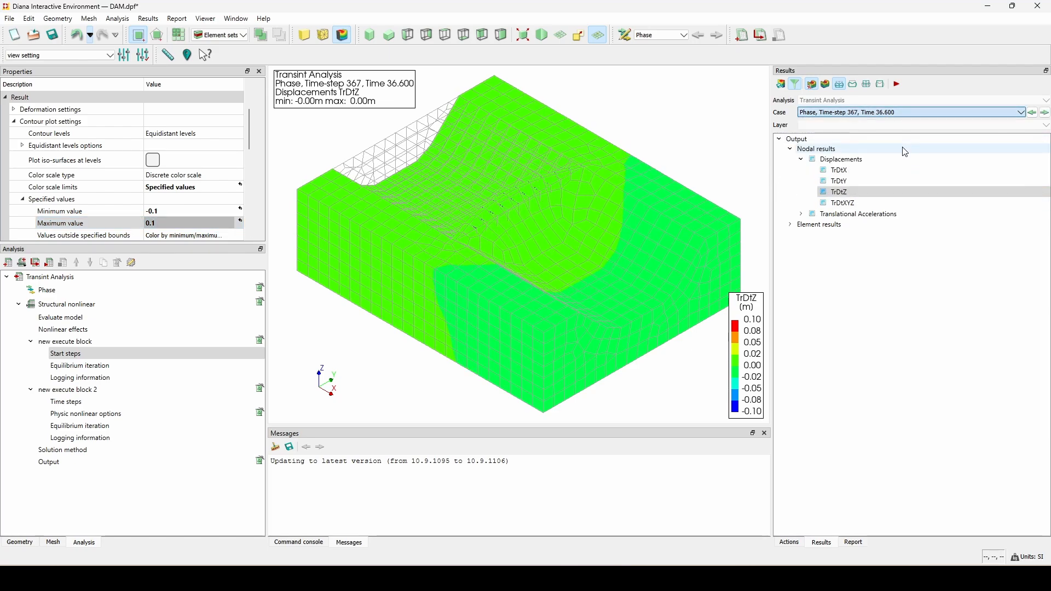
Change the selection type to Nodes and select the dam crest node at X 10, Y 0, Z 100 m
scroll(491, 188, "up", 4)
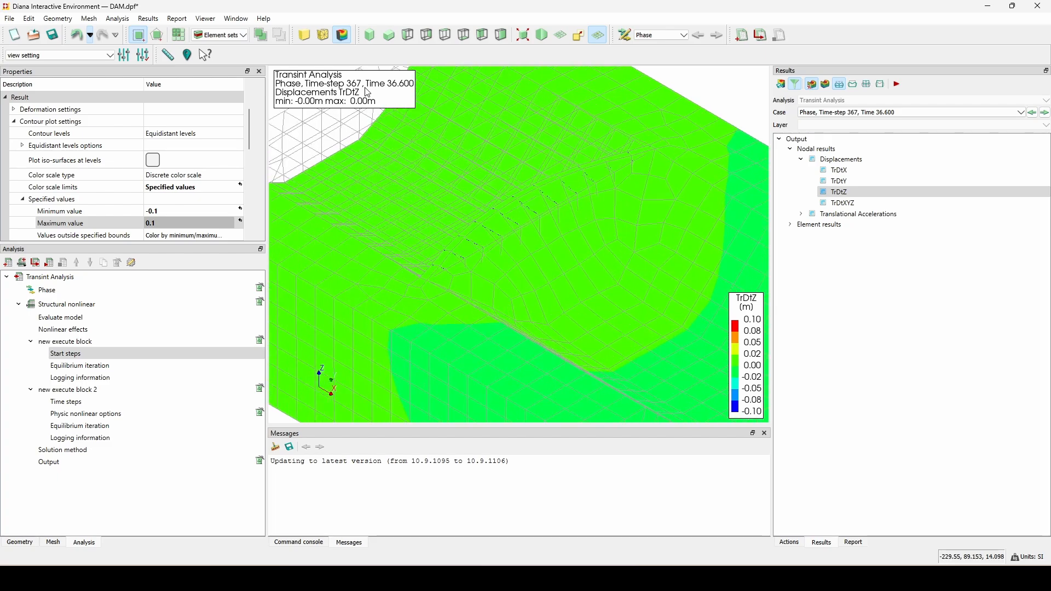
left_click(243, 35)
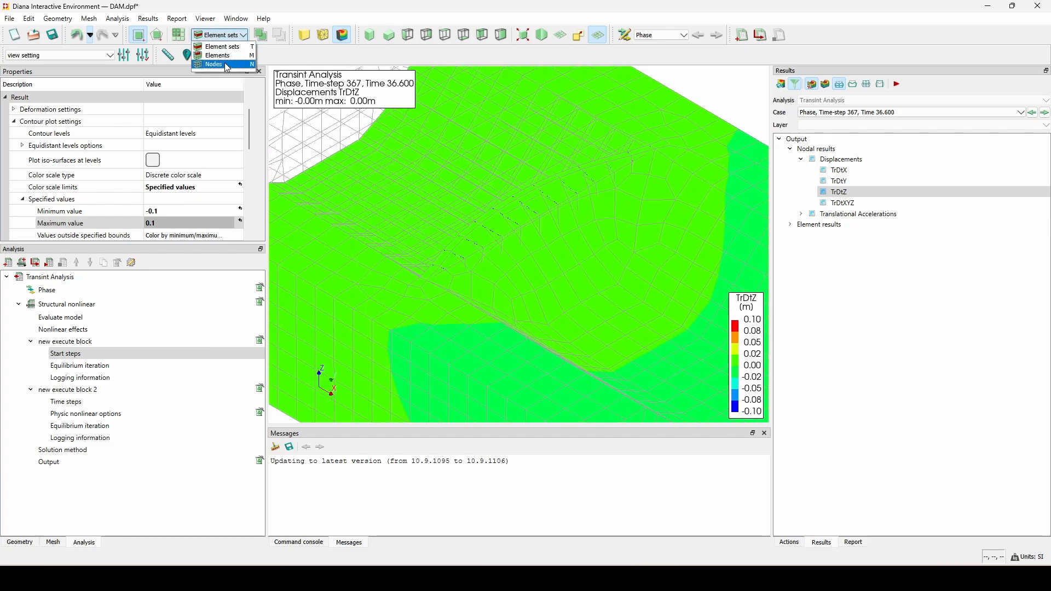
left_click(227, 65)
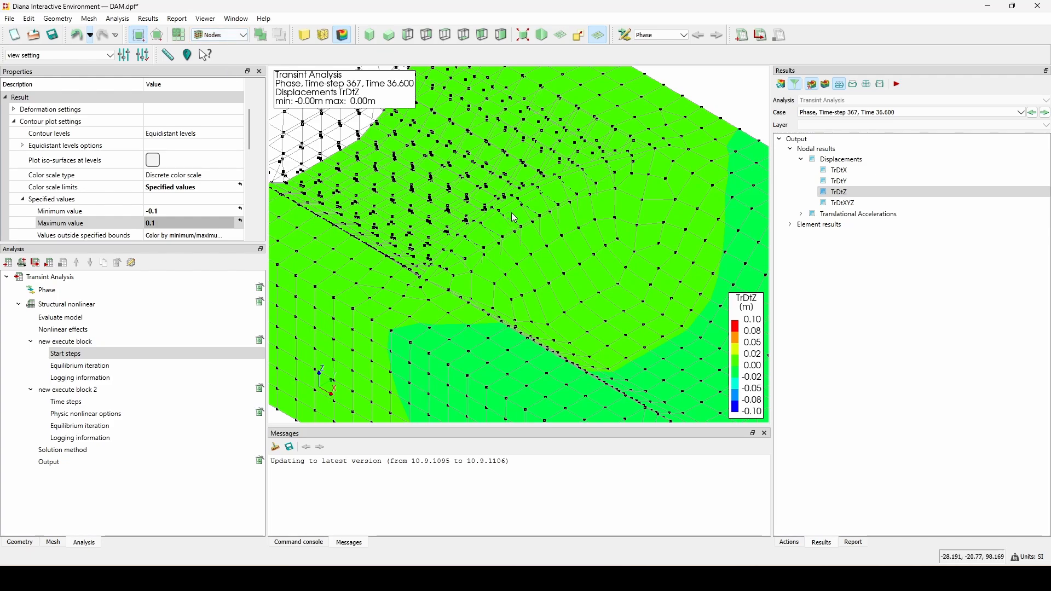
scroll(517, 193, "up", 2)
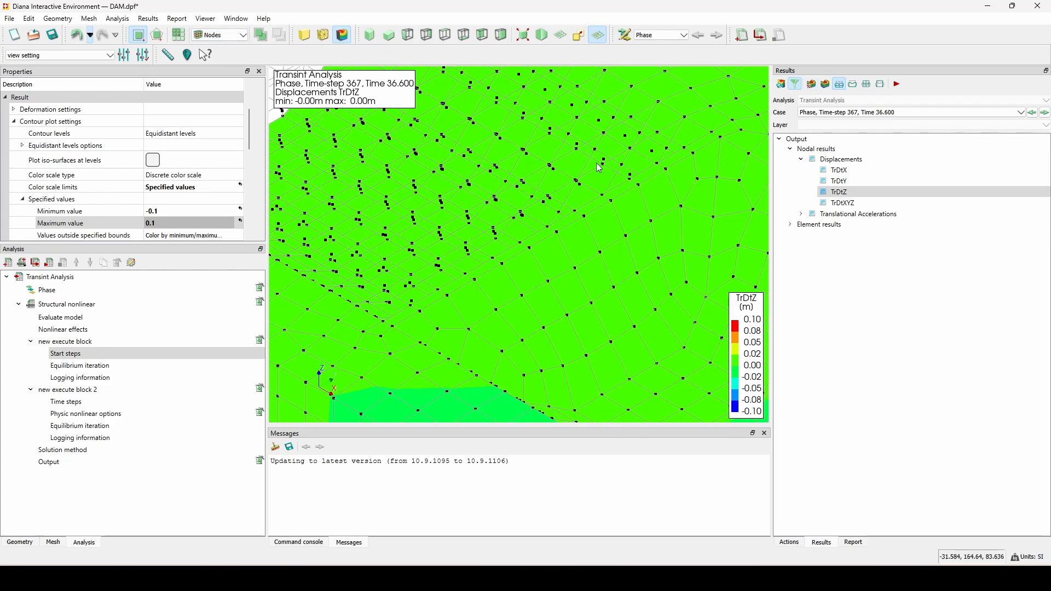
scroll(559, 244, "up", 2)
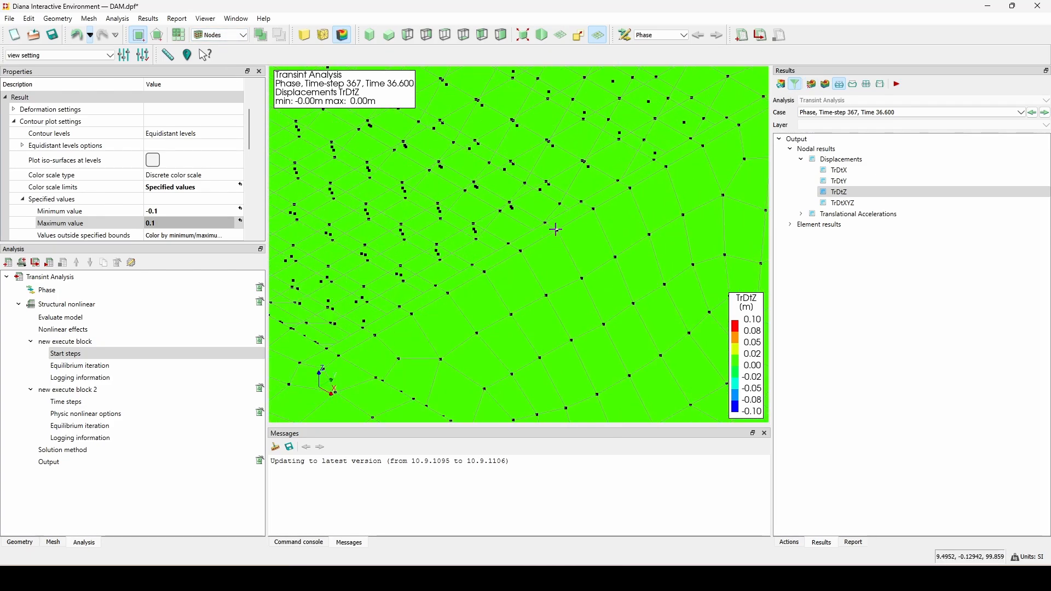
left_click(559, 232)
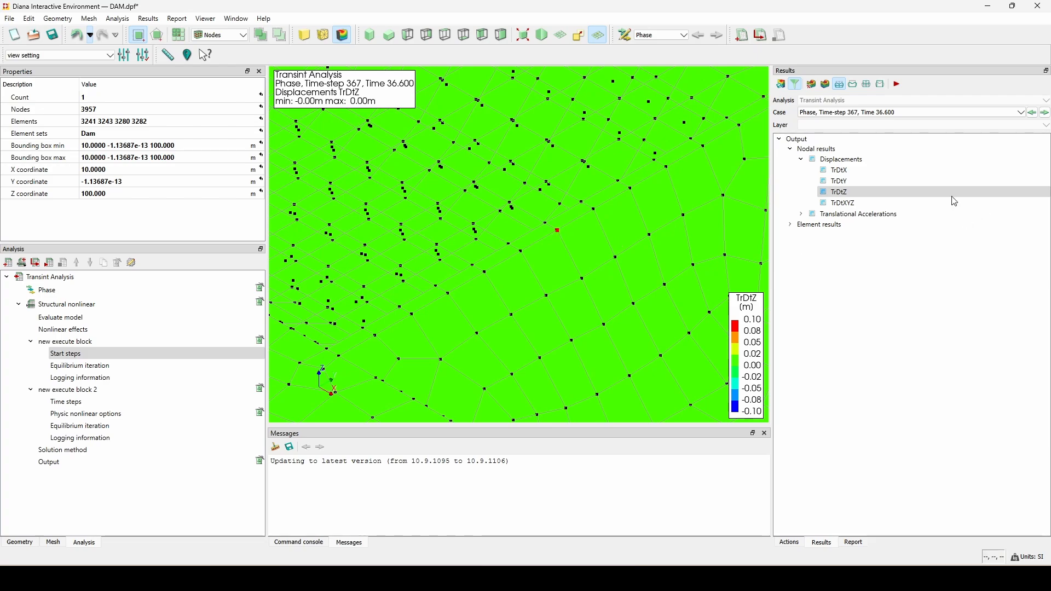
Chart the TrDtZ displacement of the selected dam crest node against time and bring the chart fully into view
right_click(862, 193)
left_click(906, 265)
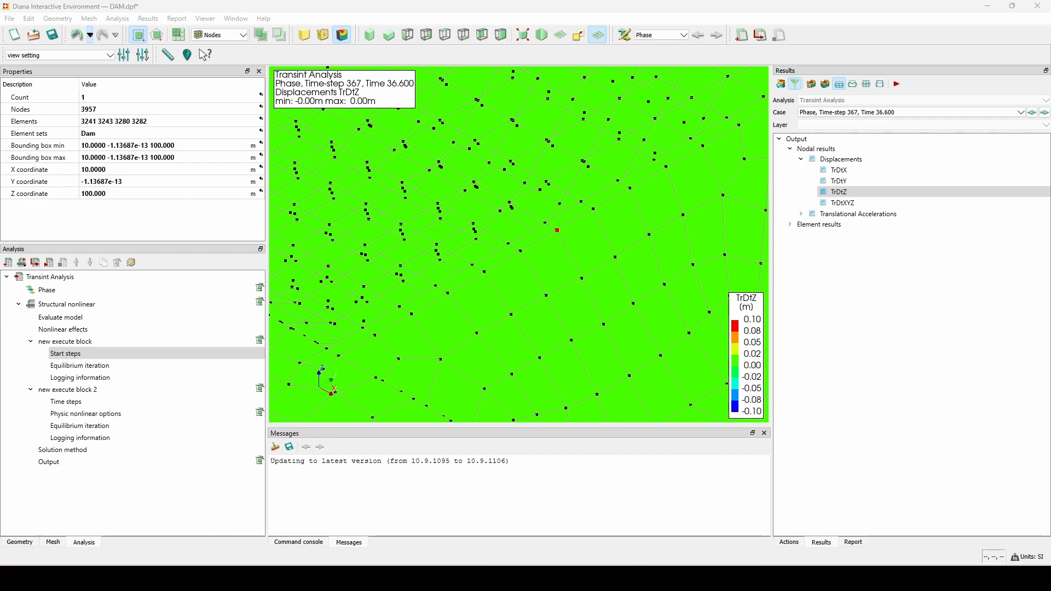
left_click_drag(1050, 219, 557, 114)
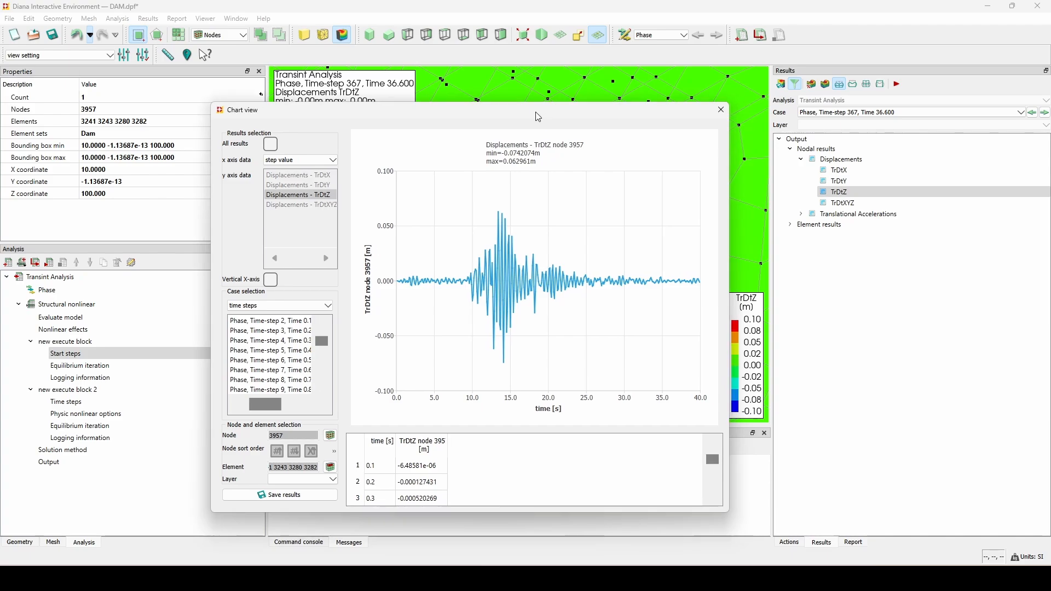
Add the second dam crest node at X 10, Y 90, Z 100 m to the TrDtZ chart and widen the chart
left_click_drag(545, 112, 398, 104)
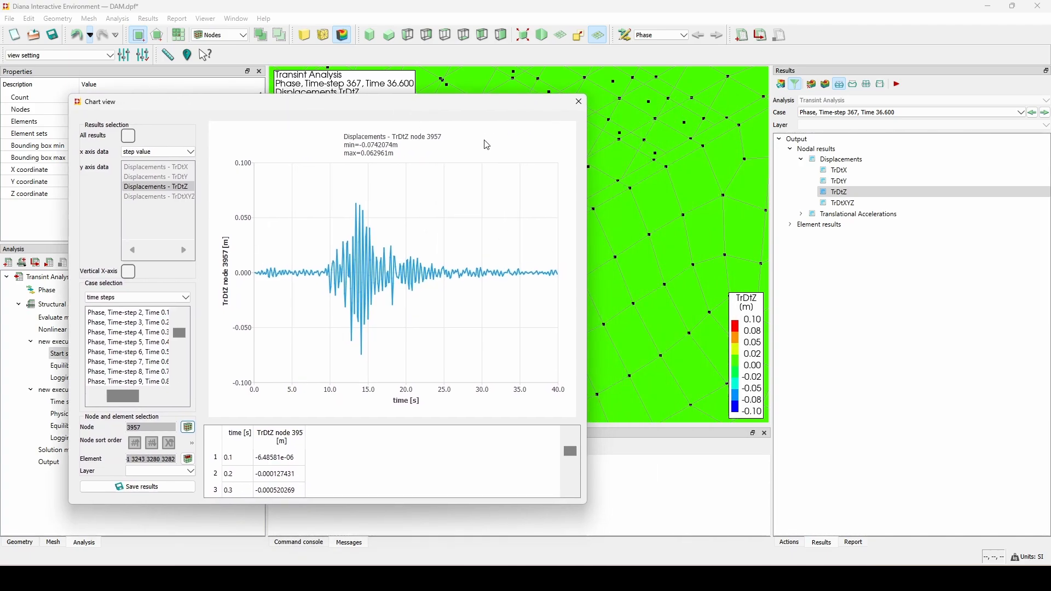
left_click(666, 166)
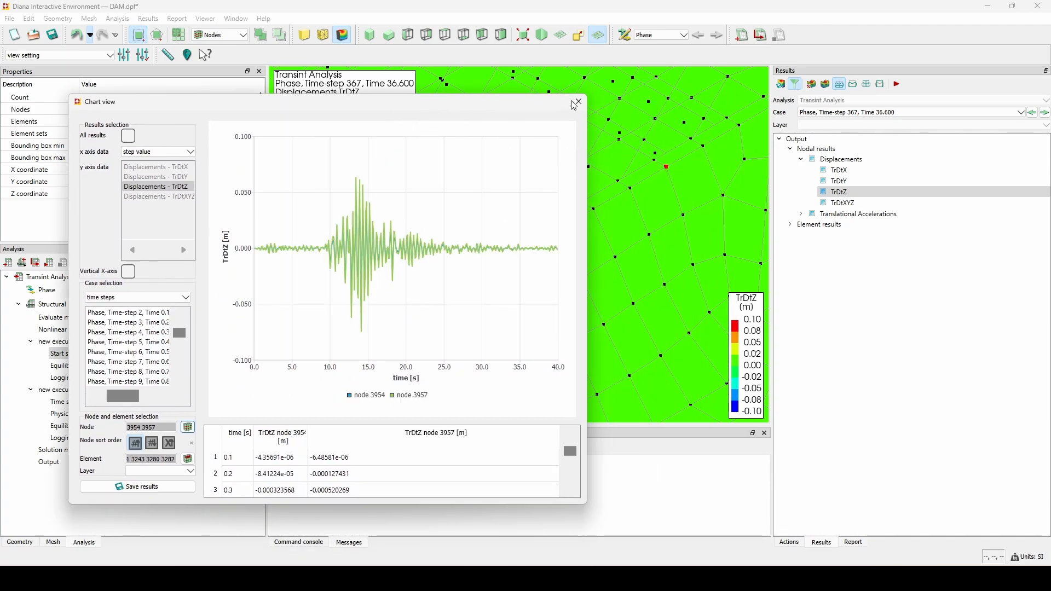
left_click_drag(439, 116, 643, 108)
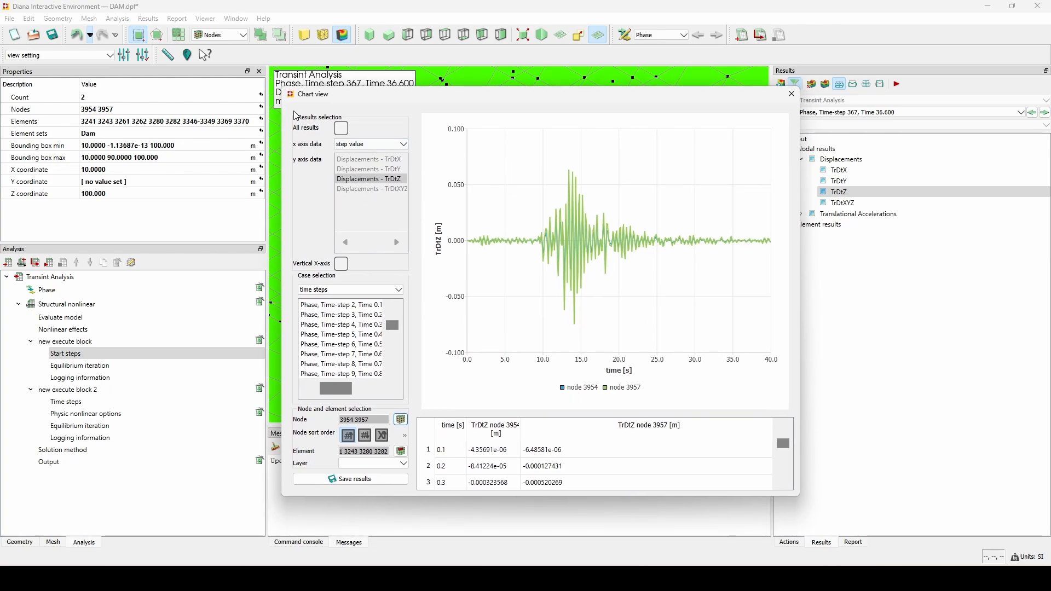
left_click_drag(282, 109, 222, 109)
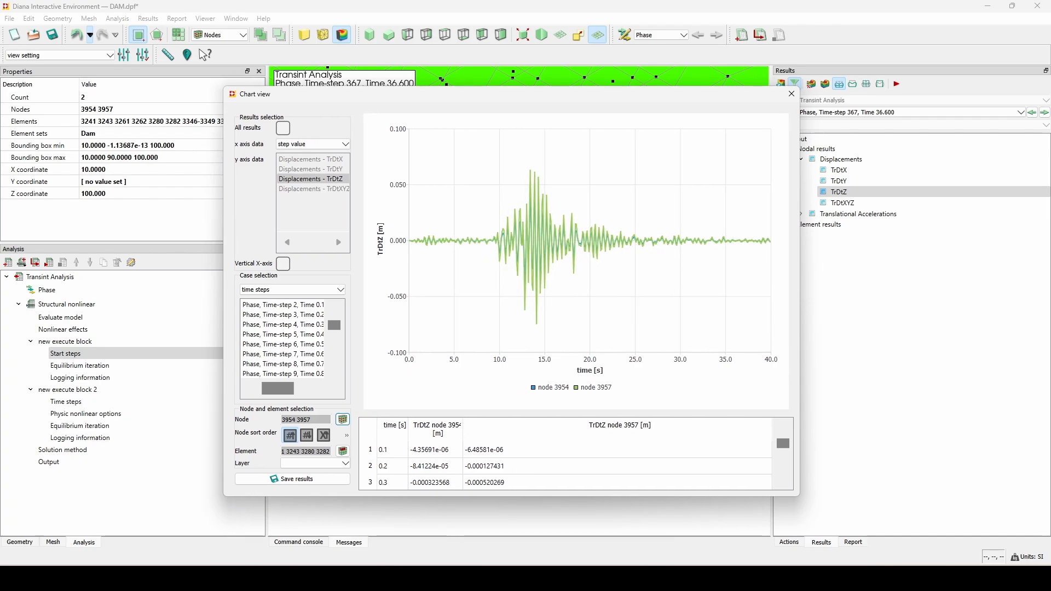
Switch to Chrome and open the Tutorials page of the DIANA website in a new tab
mouse_move(358, 578)
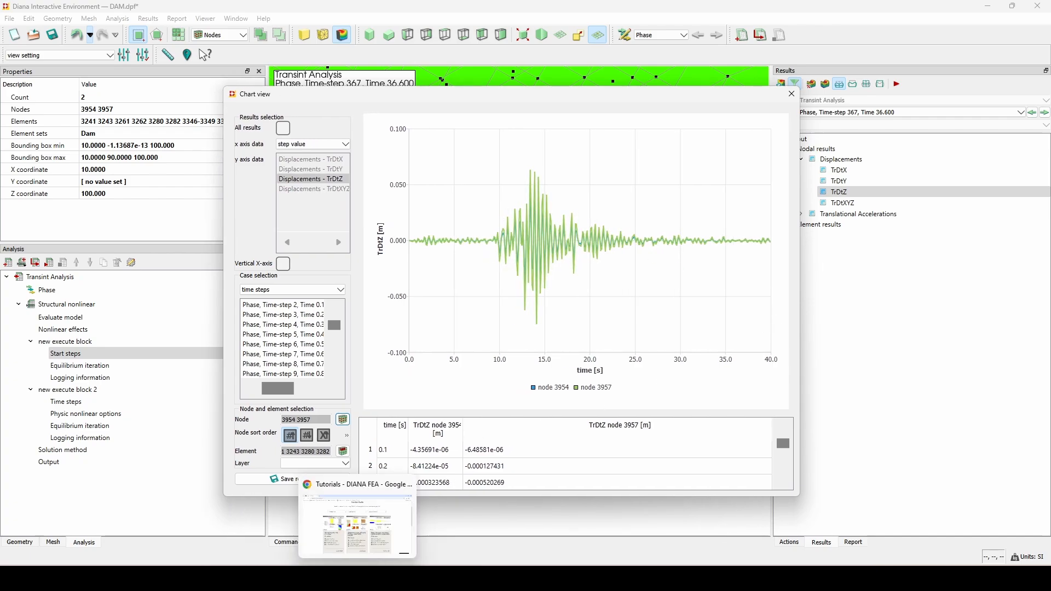
left_click(366, 539)
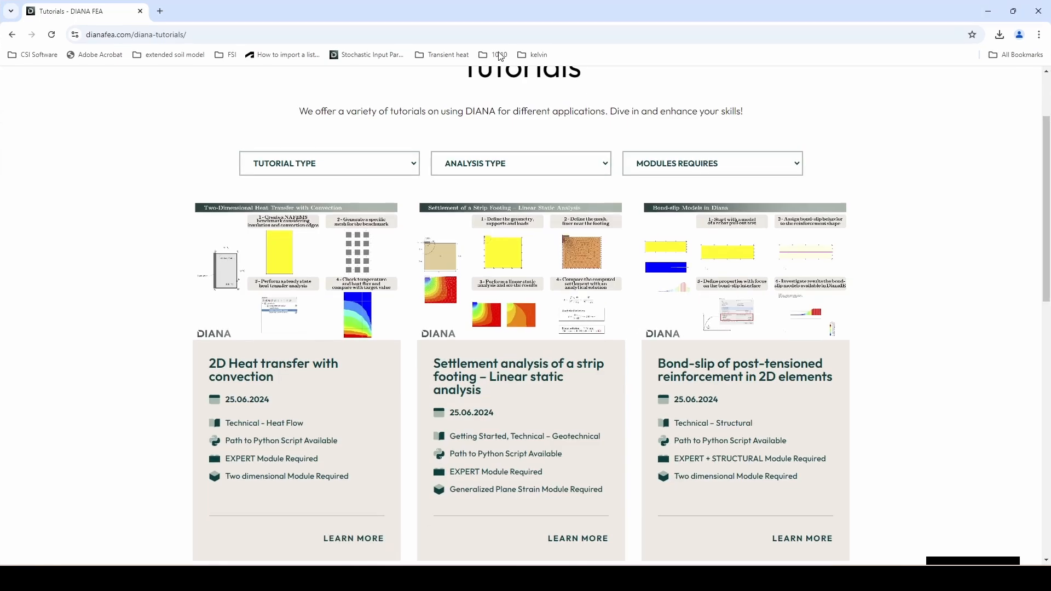
left_click(160, 11)
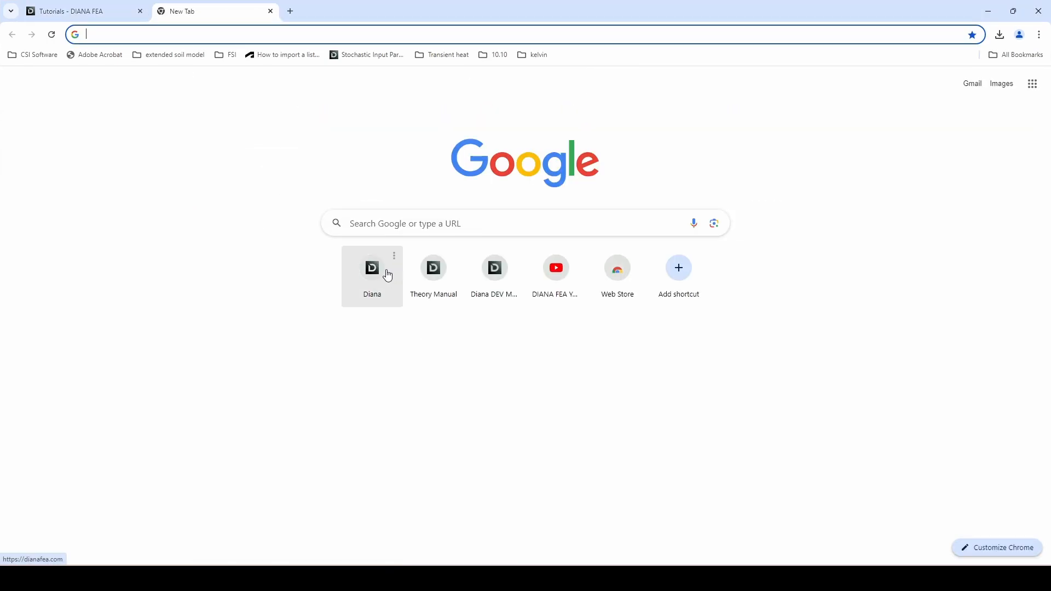
left_click(386, 276)
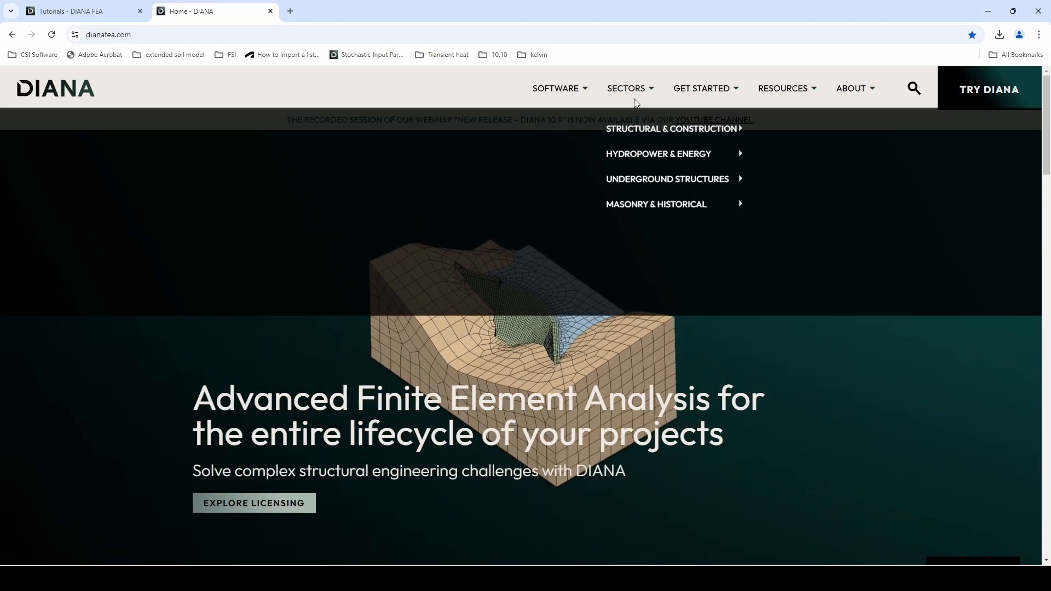
mouse_move(733, 91)
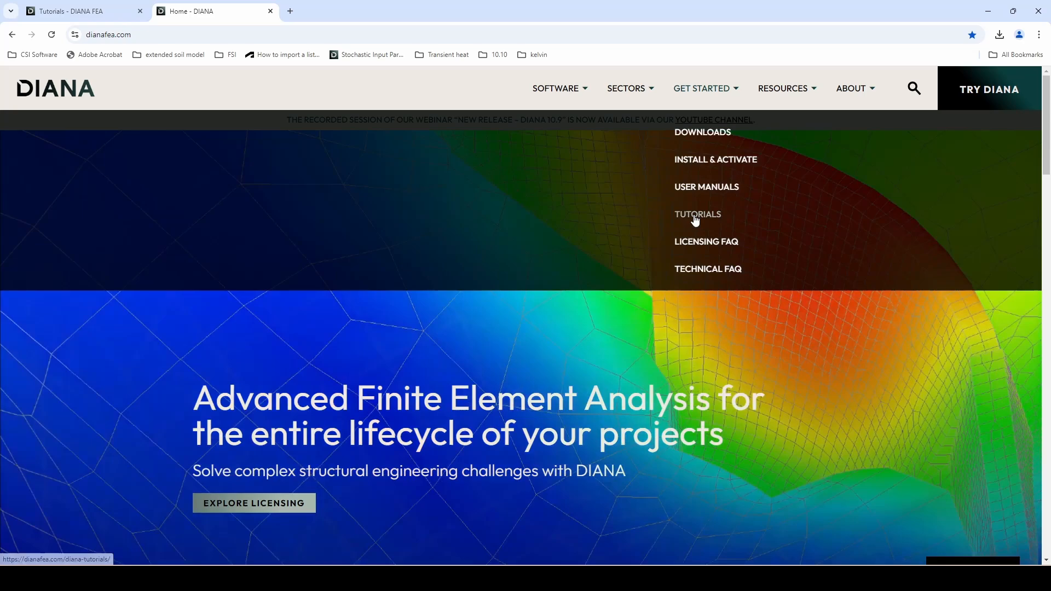
left_click(695, 216)
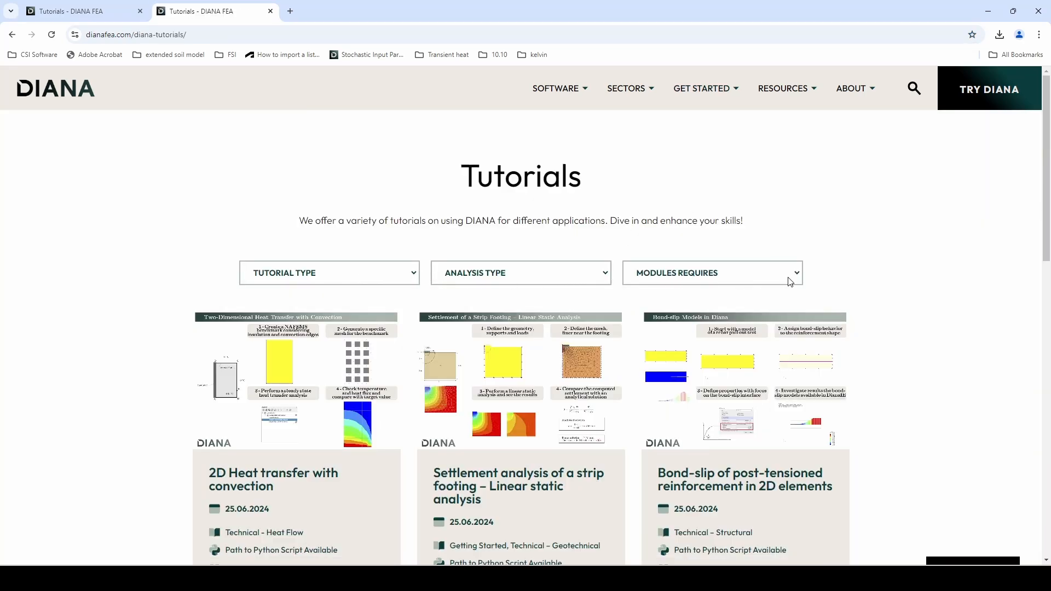
Filter the tutorials by the analysis type Structural response spectrum and look through the matching tutorials
left_click(532, 282)
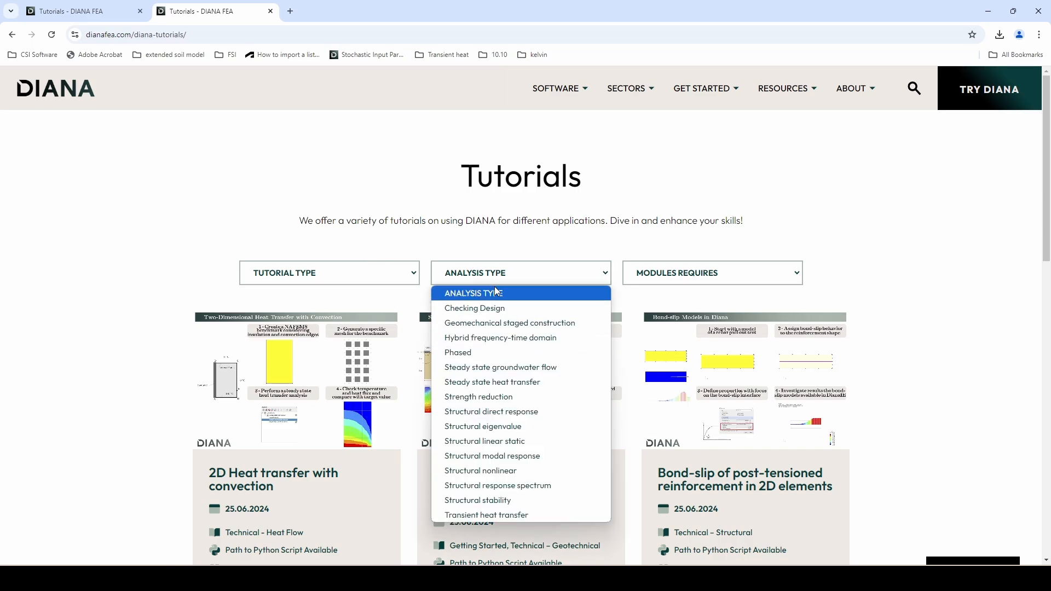
left_click(517, 486)
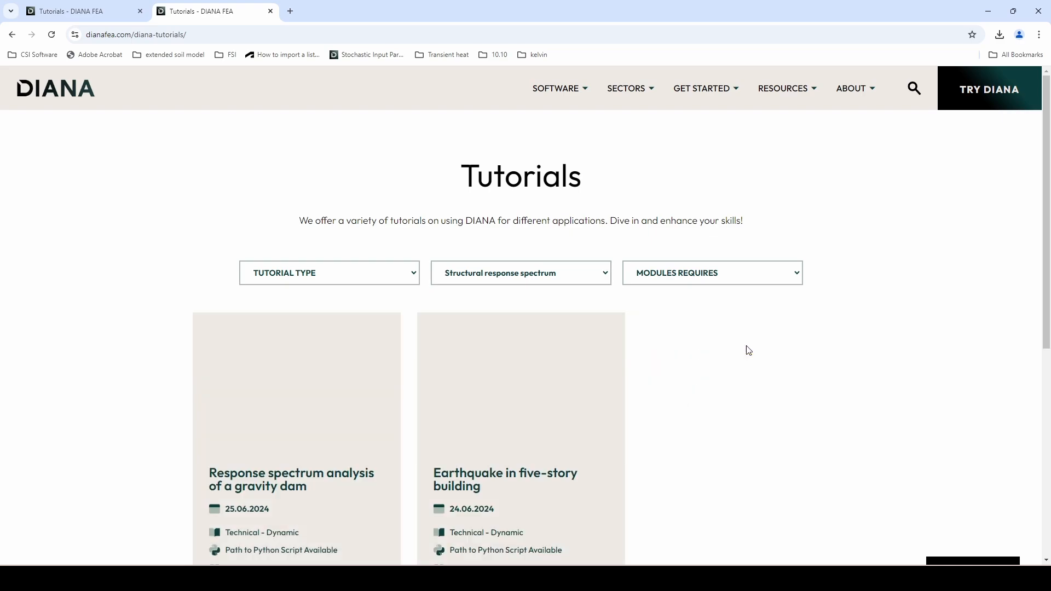
scroll(746, 350, "down", 3)
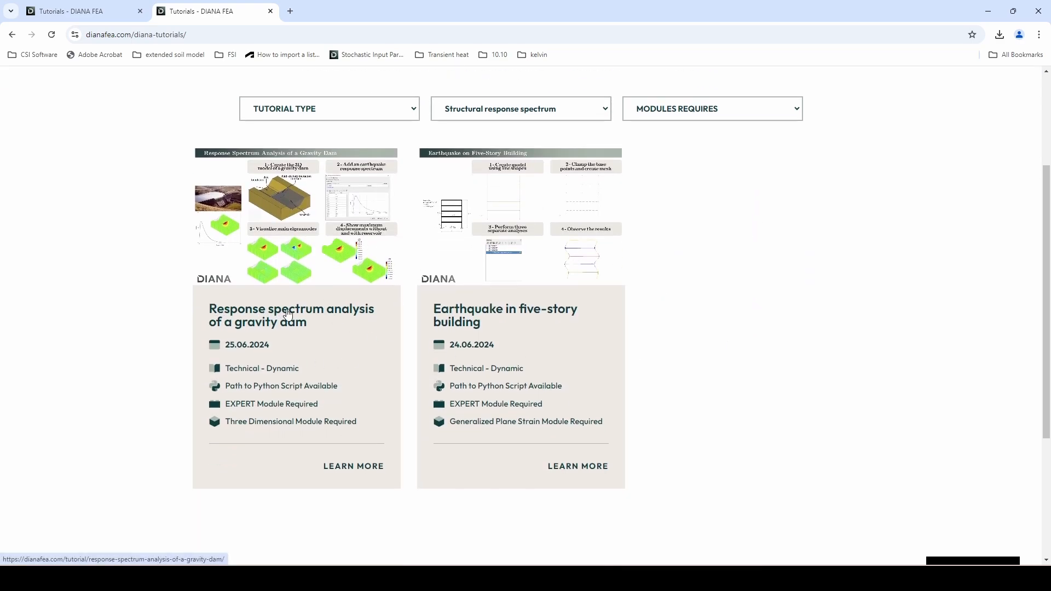